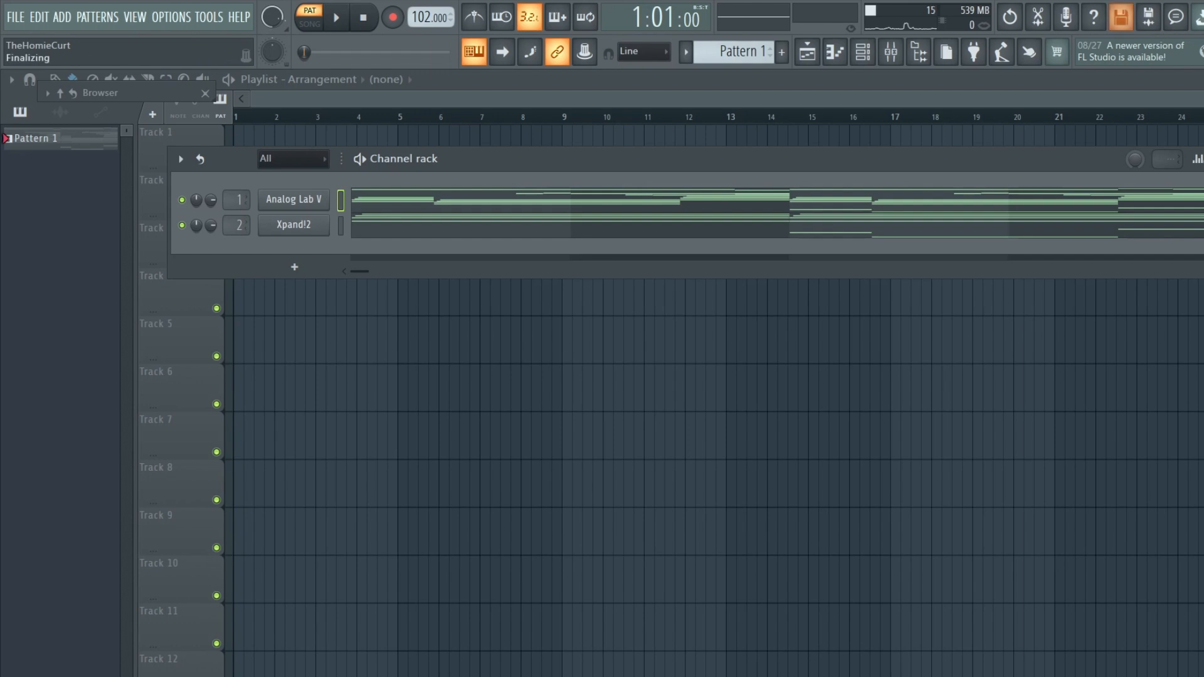
# Open the Analog Lab V and Xpand!2 instruments in turn to check the preset each one uses, and close them.
pyautogui.click(311, 198)
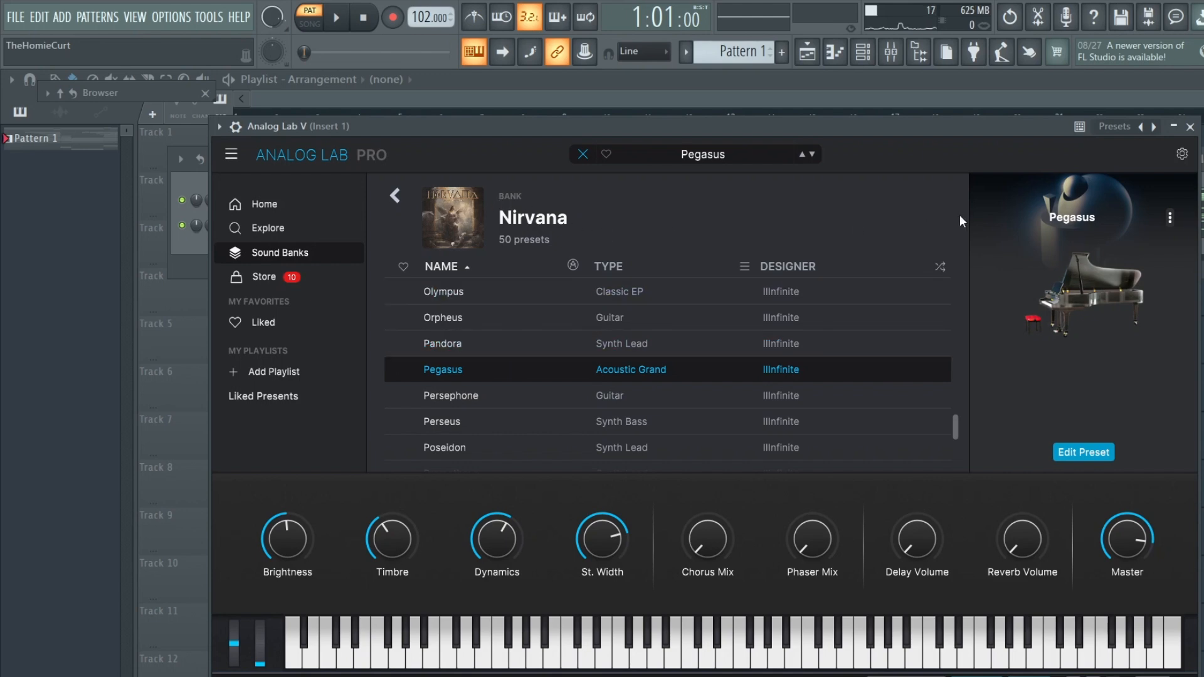
pyautogui.click(1181, 128)
pyautogui.click(305, 235)
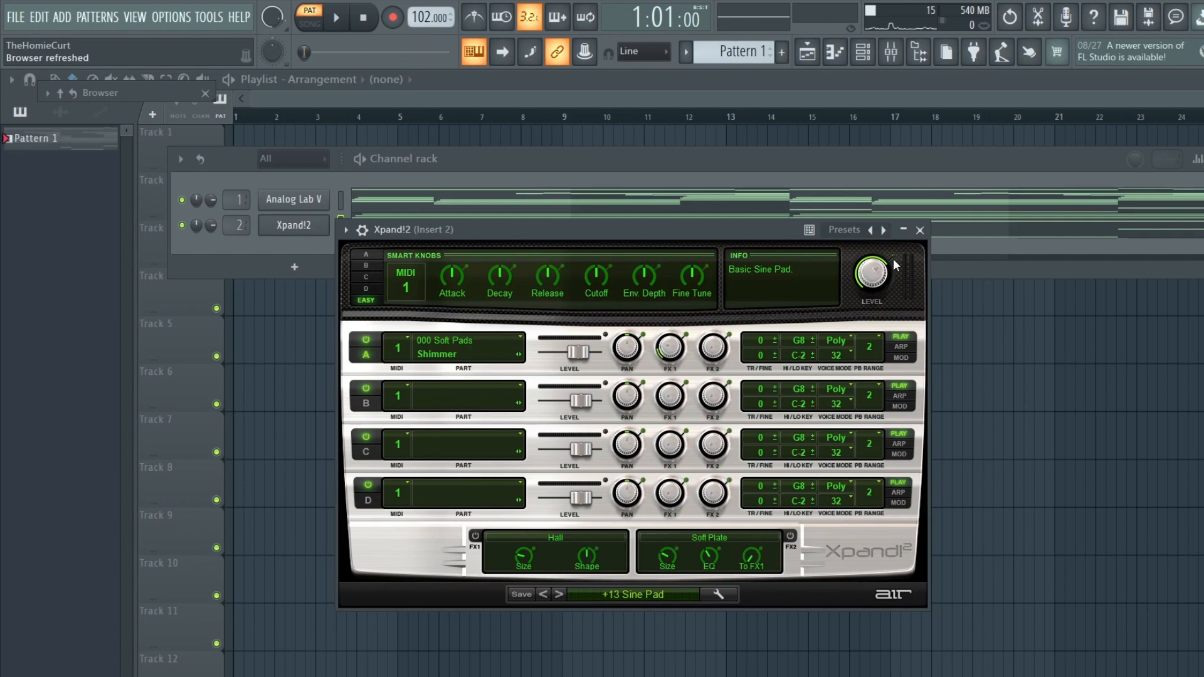
pyautogui.click(920, 230)
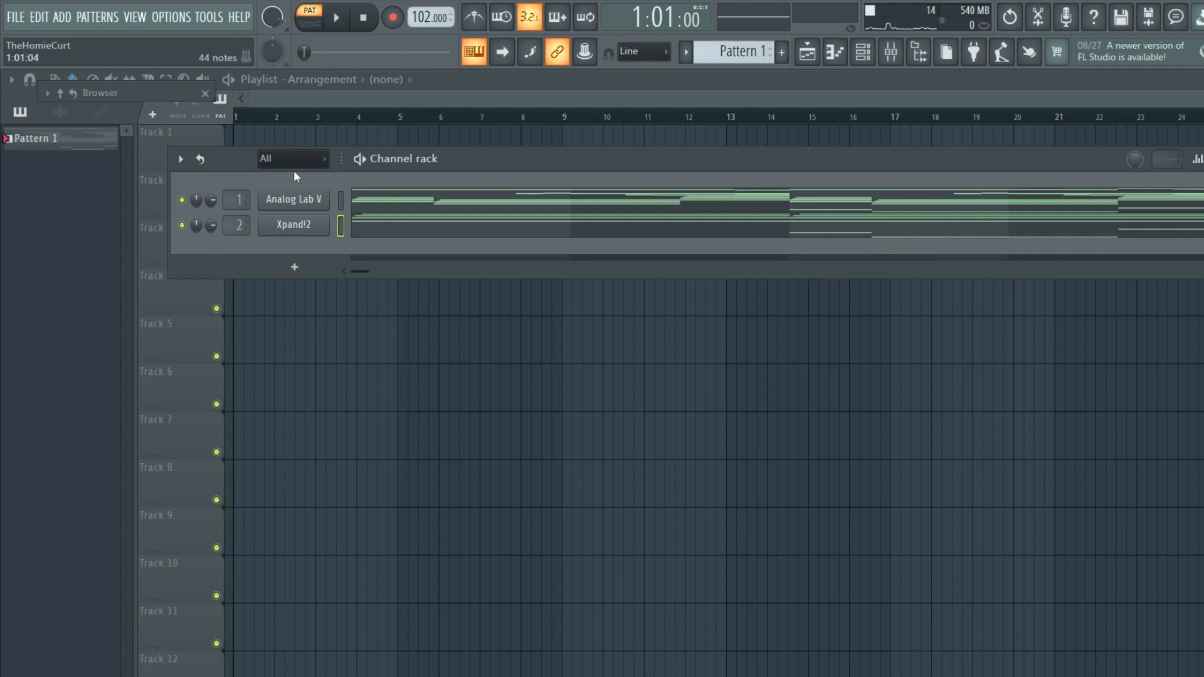
# Audition the Analog Lab V part with the Xpand!2 channel muted, and set the project tempo to 104 BPM.
pyautogui.click(182, 225)
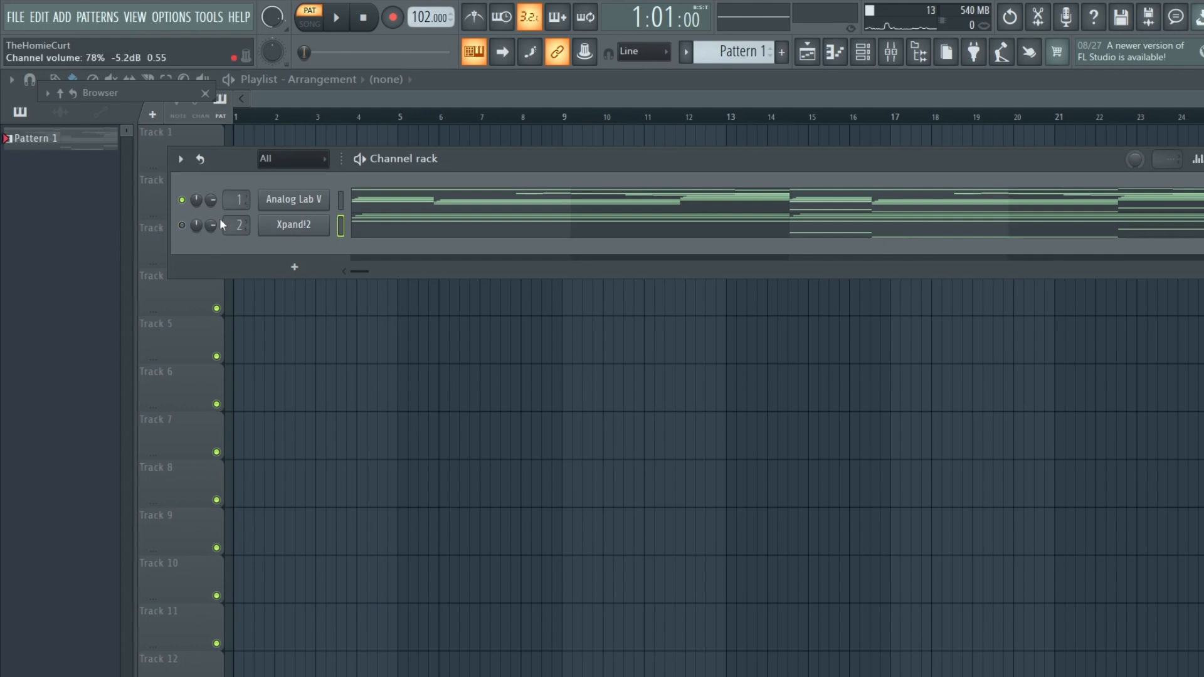
pyautogui.press('space')
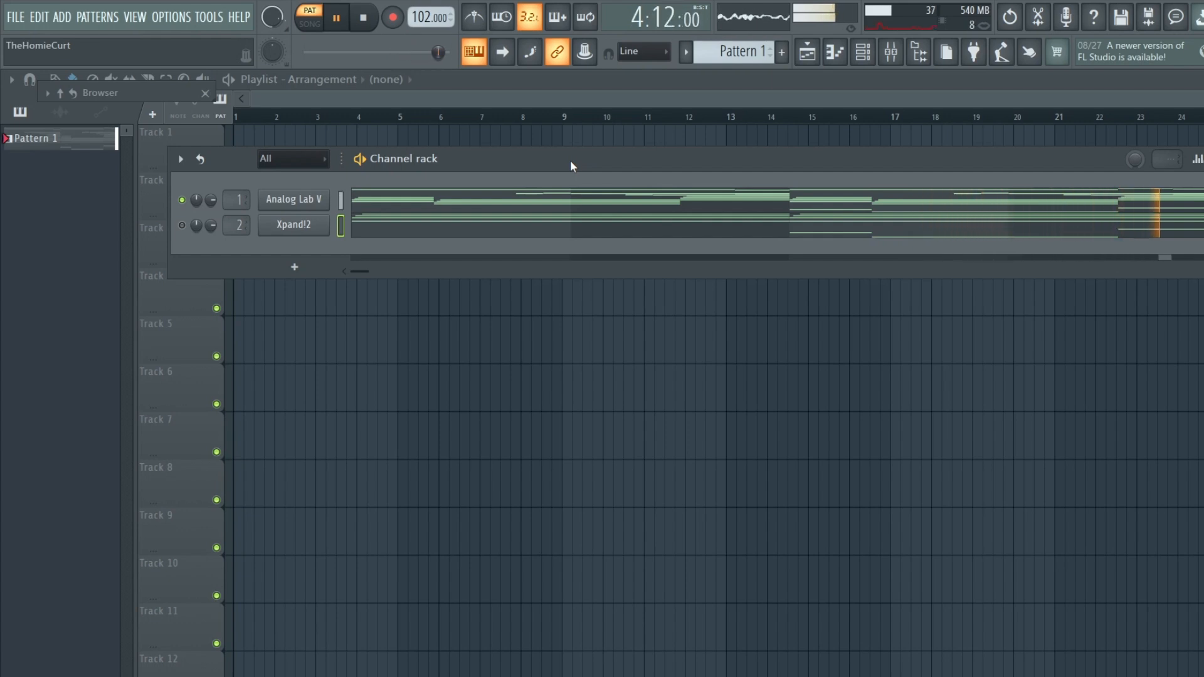
pyautogui.press('space')
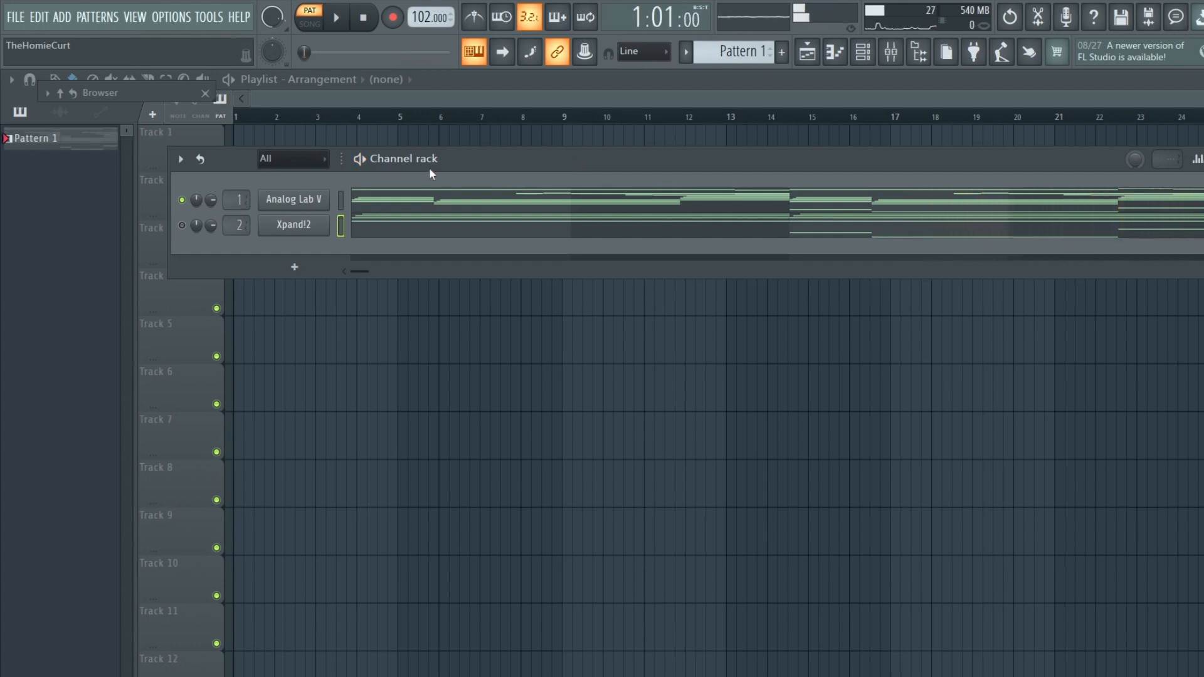
pyautogui.scroll(1, 426, 23)
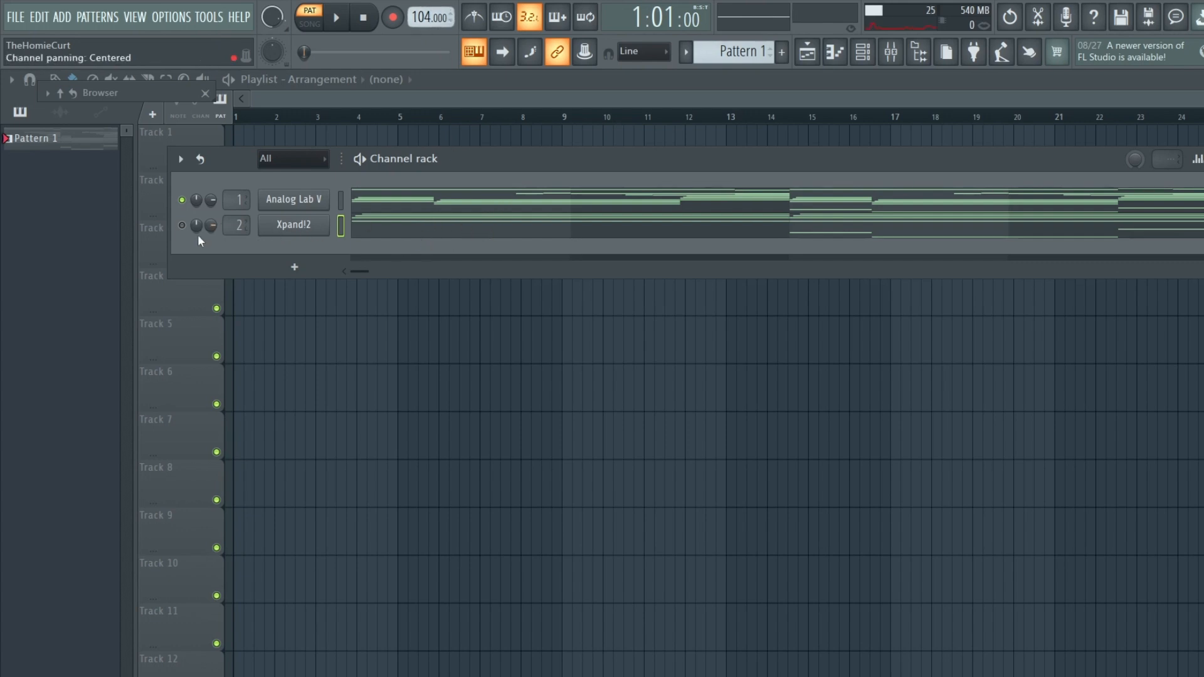
# Audition the Xpand!2 part with Analog Lab V muted, and unmute Analog Lab V after stopping playback.
pyautogui.click(182, 199)
pyautogui.click(182, 225)
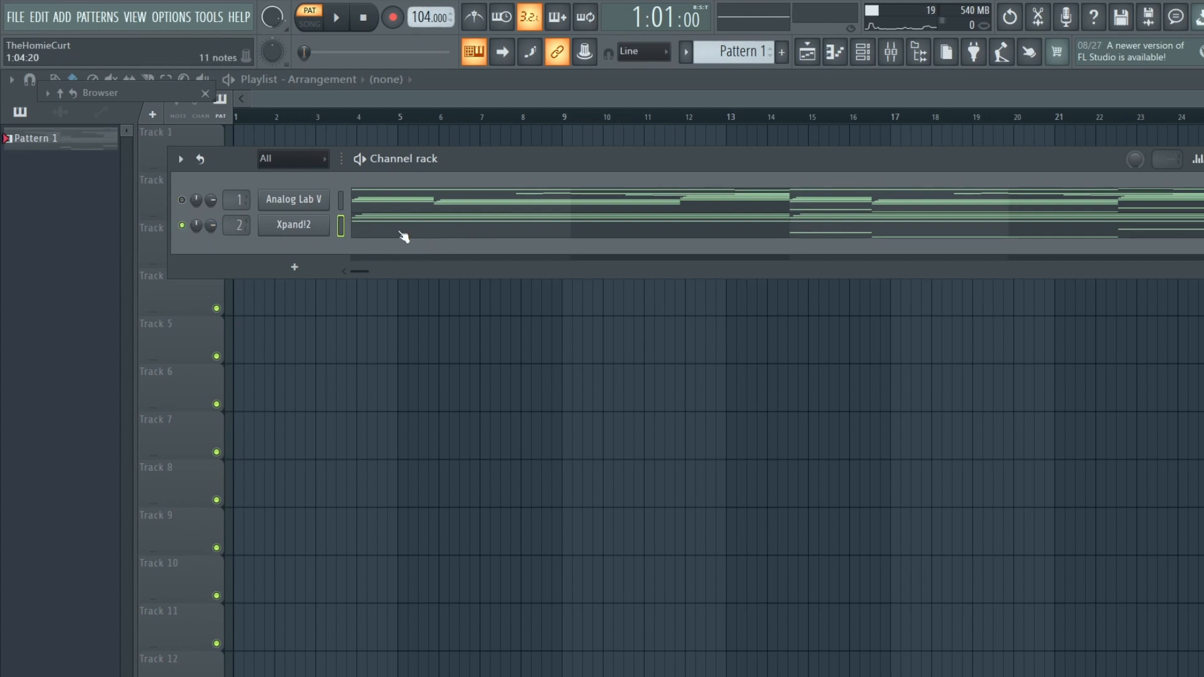
pyautogui.press('space')
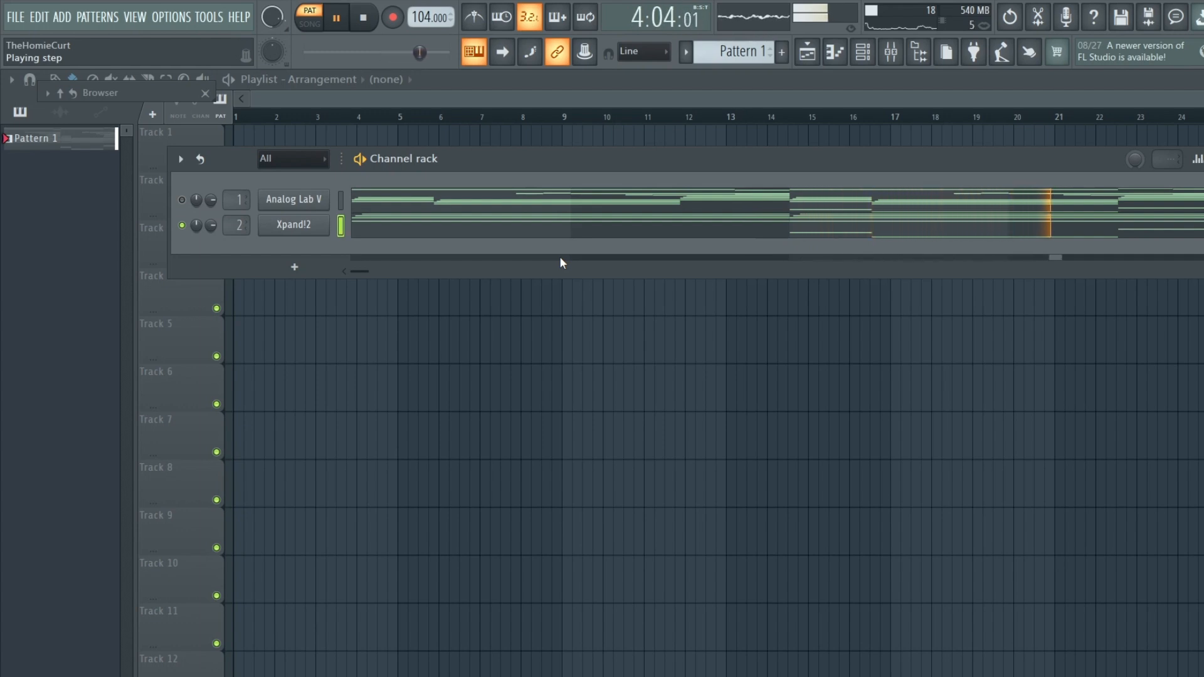
pyautogui.press('space')
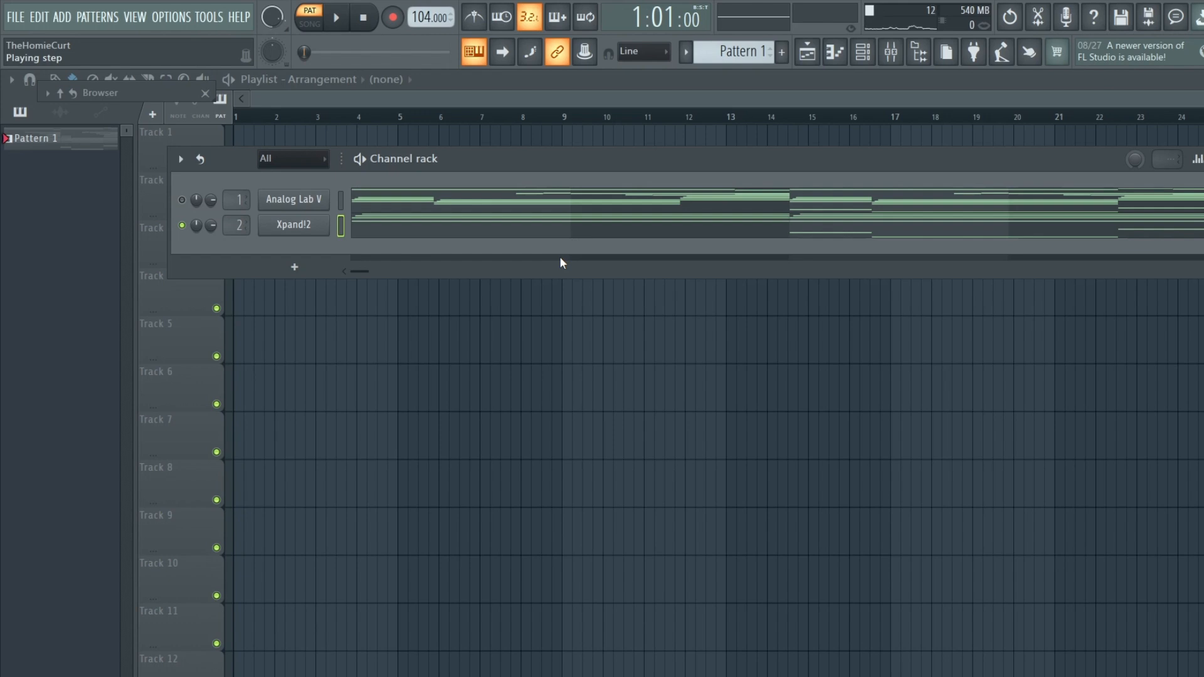
pyautogui.click(181, 200)
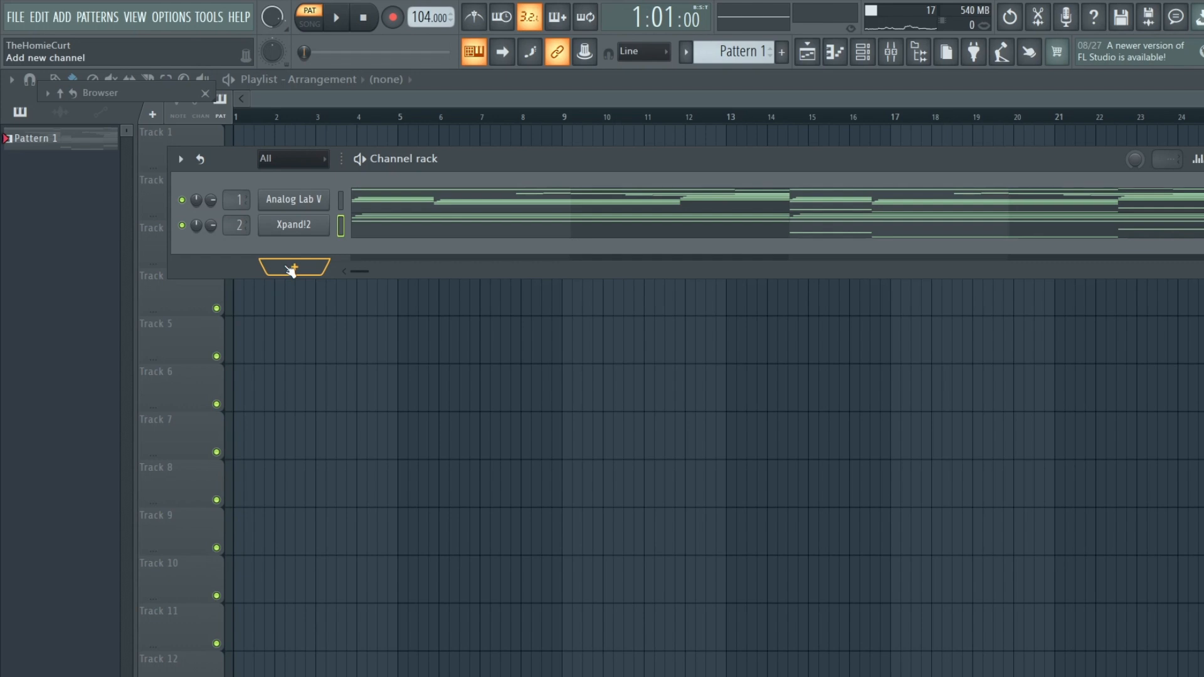
# Open the Analog Lab V piano roll and select the lower chord notes from D#4 to D#5 across bars 1 to 4.
pyautogui.click(483, 208)
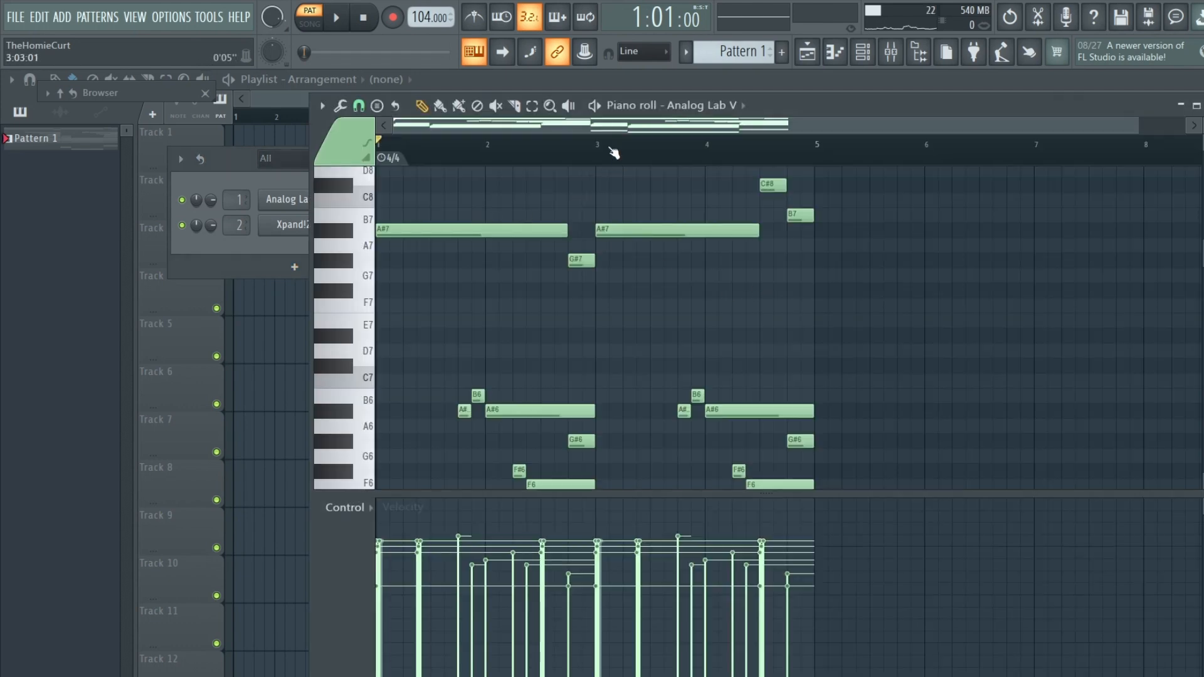
pyautogui.scroll(-10, 611, 216)
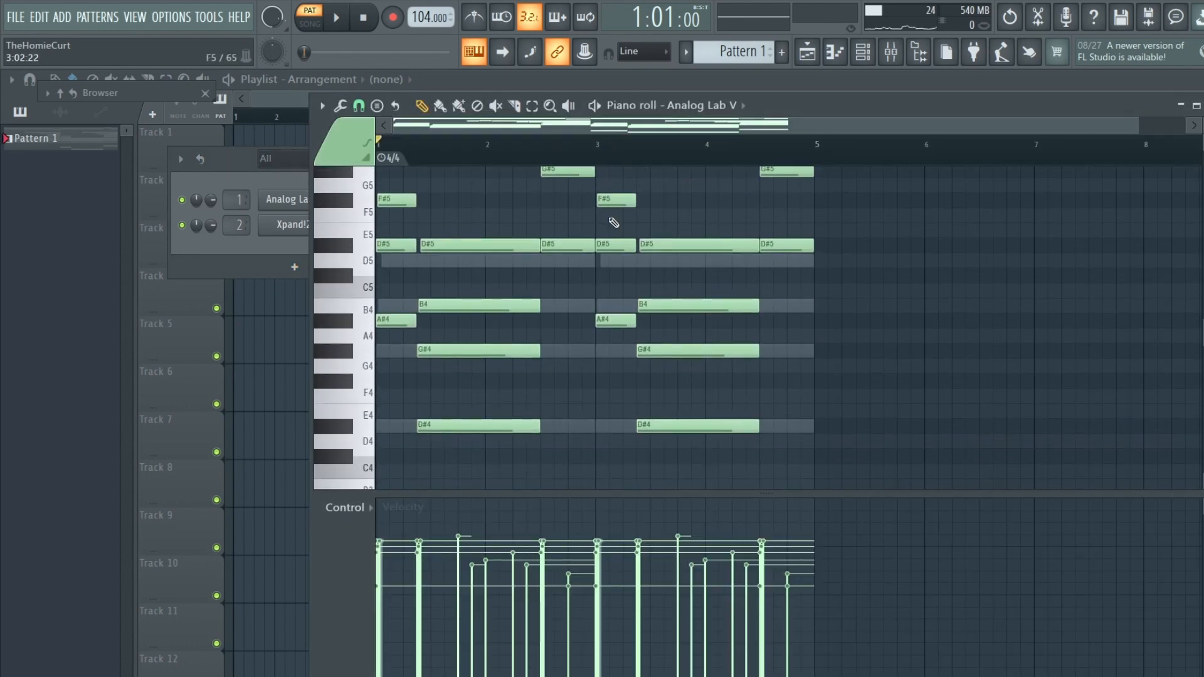
pyautogui.scroll(1, 613, 222)
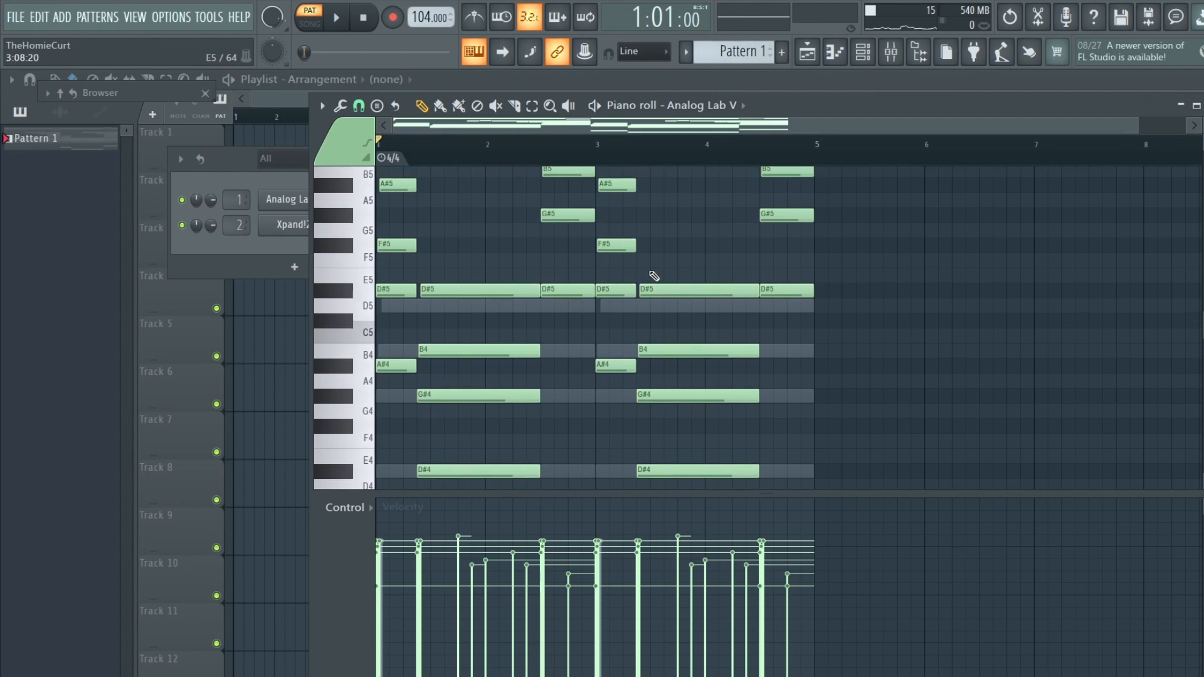
pyautogui.moveTo(820, 270); pyautogui.dragTo(254, 464)
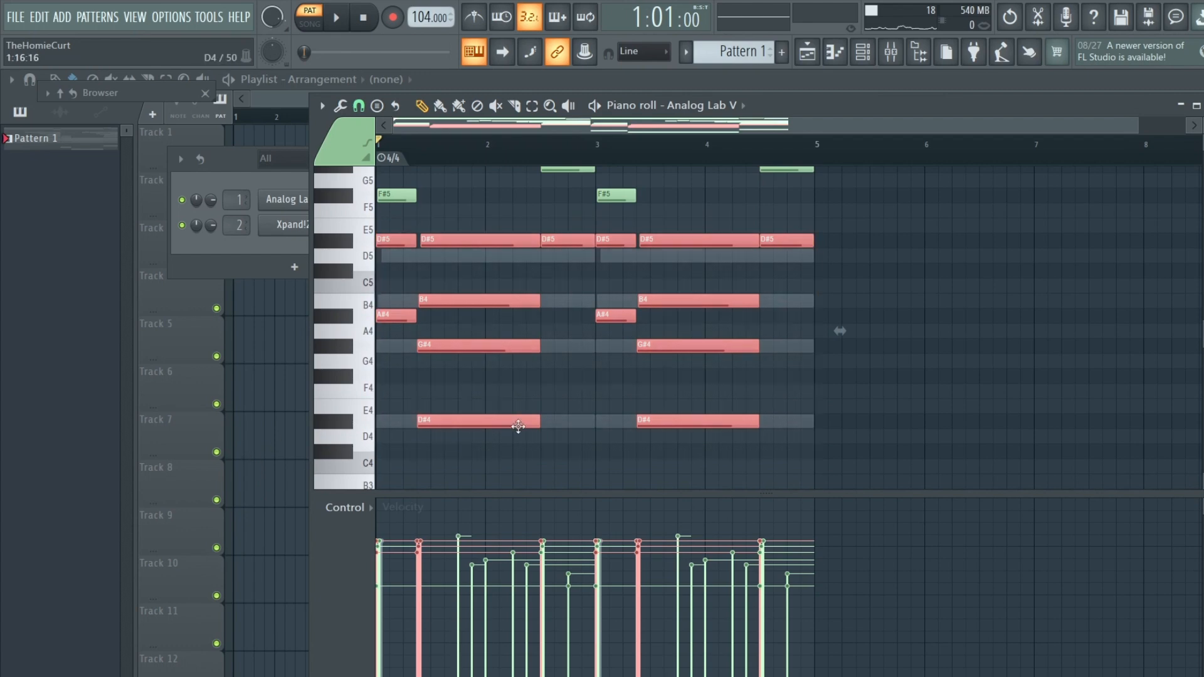
# Select the upper notes from F#5 to B6 across all four bars, and narrow the selection to bars 1 and 2.
pyautogui.scroll(1, 577, 407)
pyautogui.scroll(2, 577, 406)
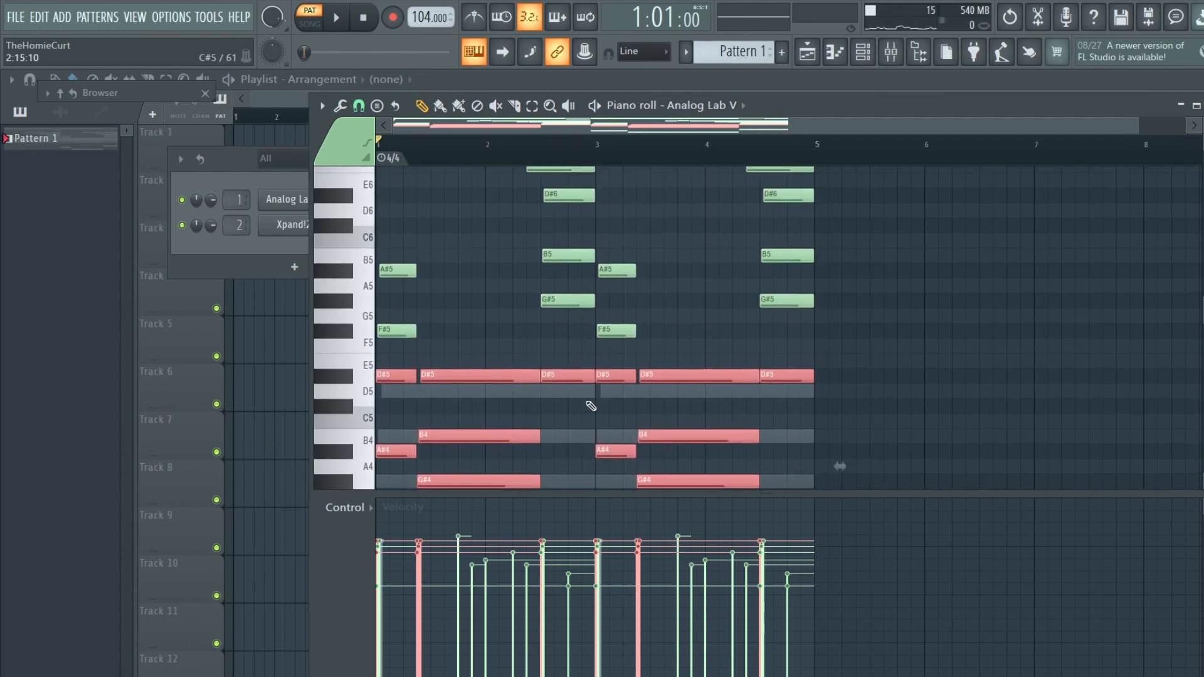
pyautogui.scroll(3, 590, 406)
pyautogui.moveTo(788, 415); pyautogui.dragTo(284, 287)
pyautogui.scroll(-3, 489, 306)
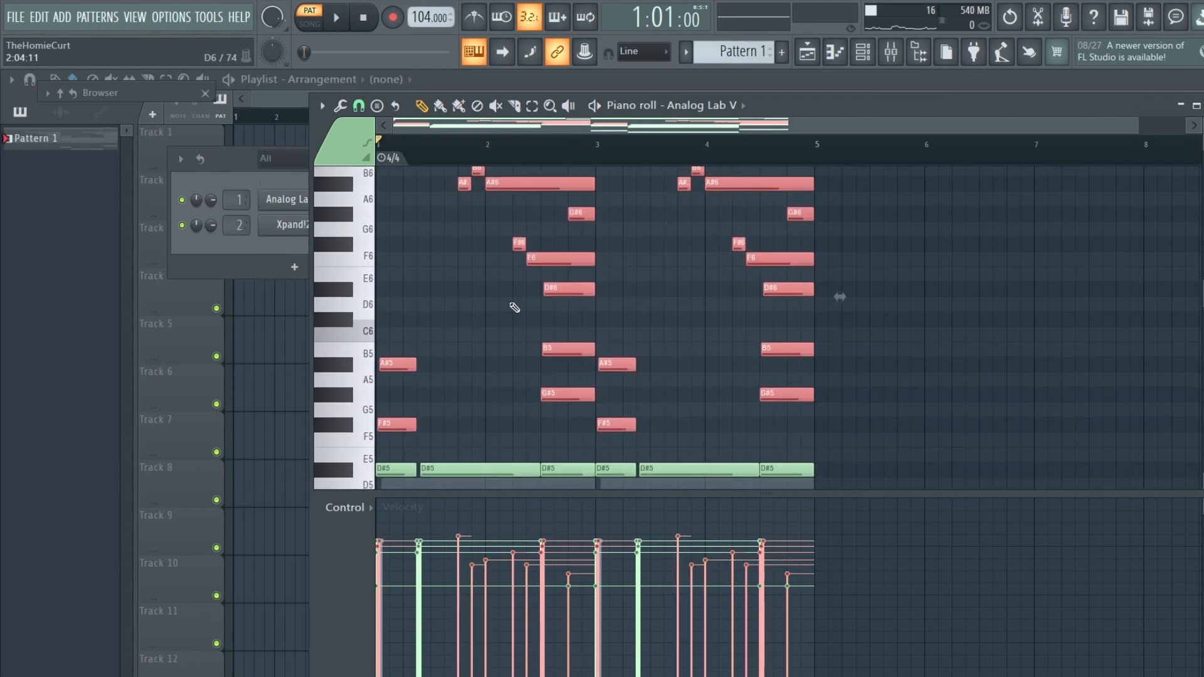
pyautogui.scroll(2, 515, 308)
pyautogui.moveTo(583, 209); pyautogui.dragTo(377, 423)
pyautogui.scroll(2, 490, 360)
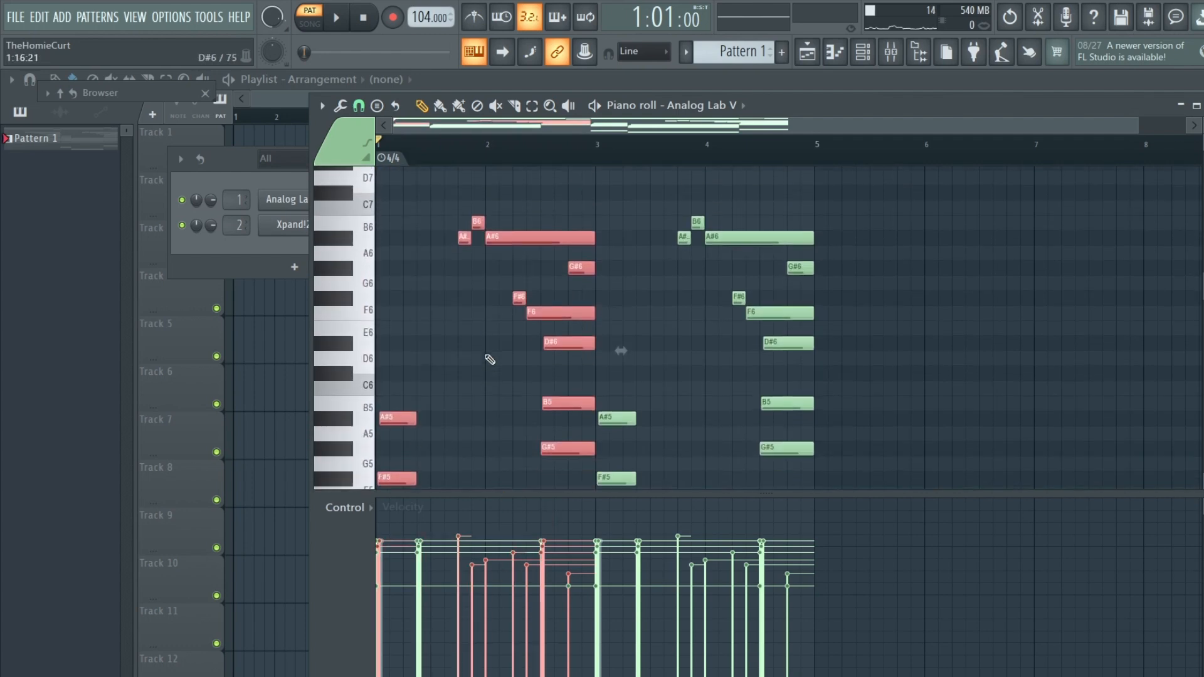
# Select the lower chord notes of bars 1 and 2, and switch the selection to the upper notes in those same bars.
pyautogui.scroll(-4, 514, 345)
pyautogui.scroll(-4, 501, 389)
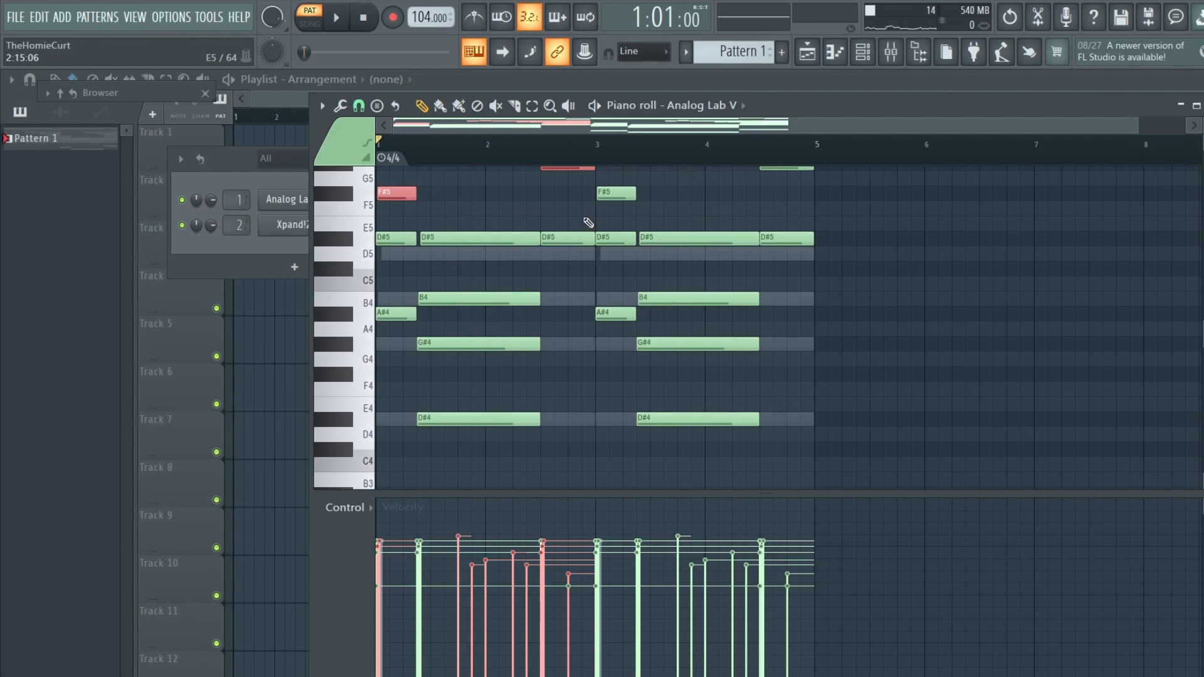
pyautogui.moveTo(583, 217); pyautogui.dragTo(376, 488)
pyautogui.scroll(4, 730, 352)
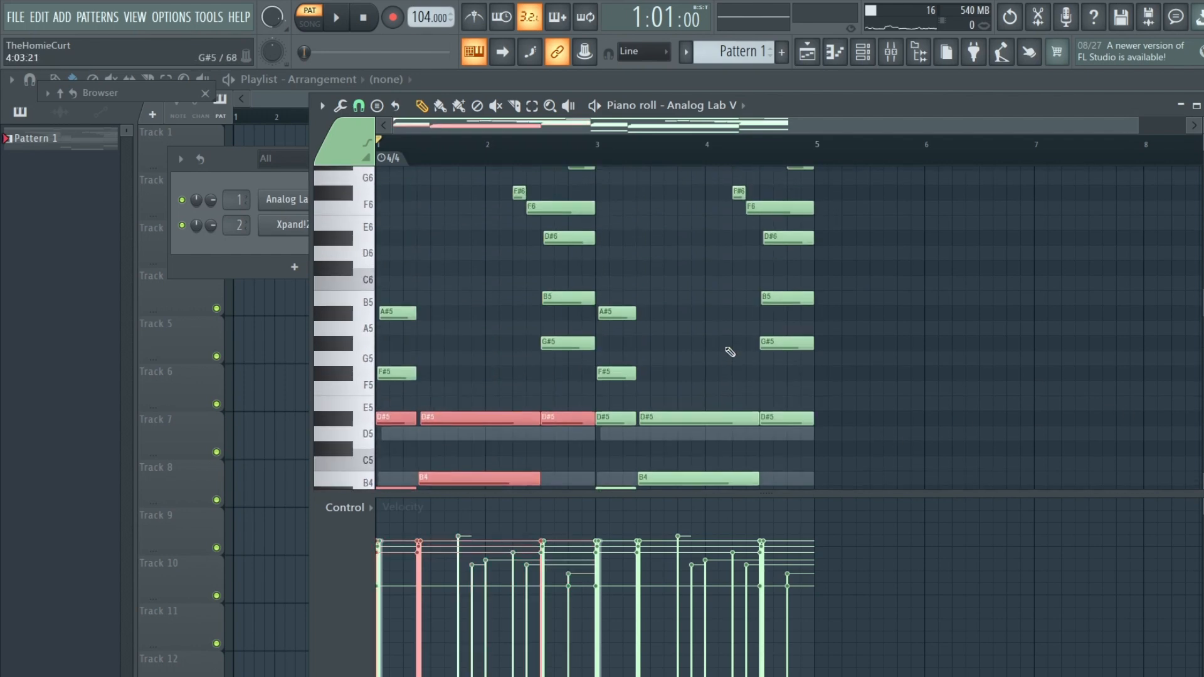
pyautogui.scroll(3, 730, 351)
pyautogui.moveTo(595, 207); pyautogui.dragTo(375, 492)
# Select the high melody notes from G#7 to C#8, and narrow the selection to the A#7 and G#7 in bars 1 and 2.
pyautogui.scroll(6, 564, 373)
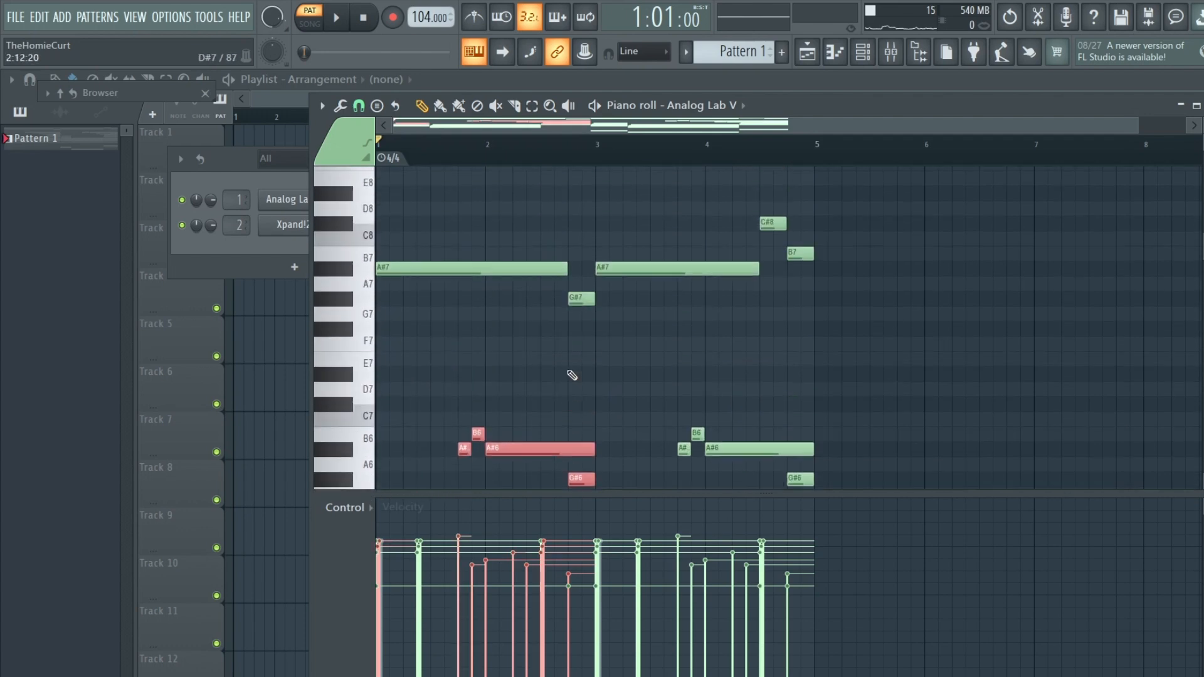
pyautogui.moveTo(821, 256); pyautogui.dragTo(248, 360)
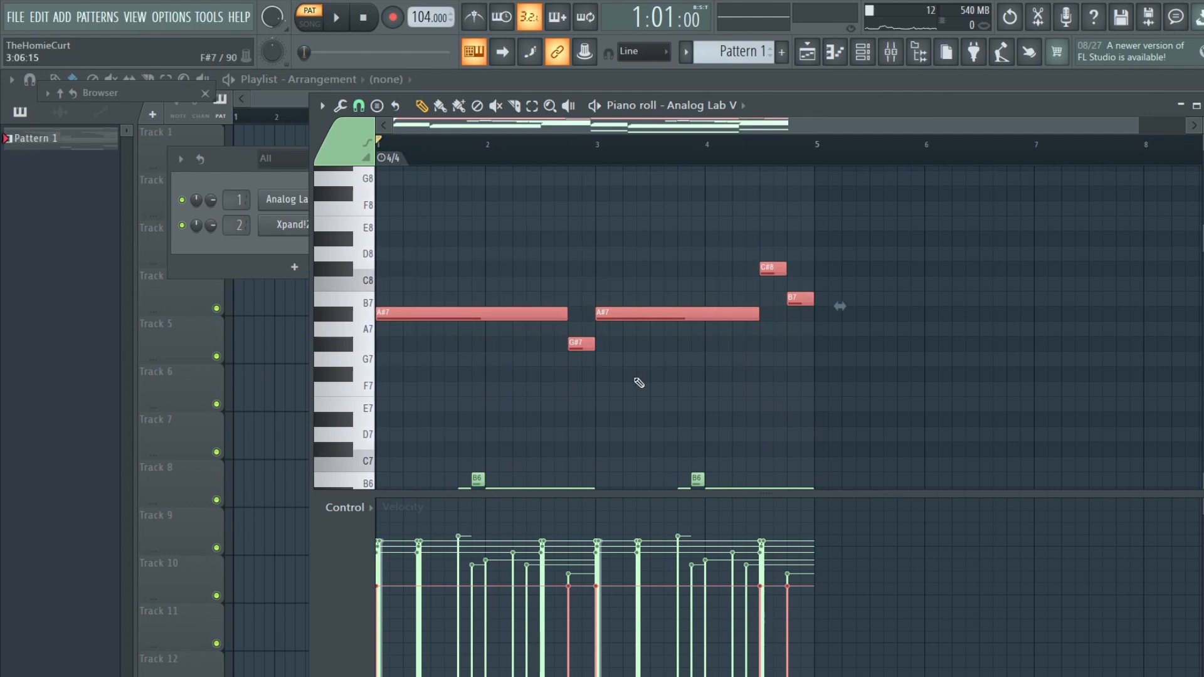
pyautogui.moveTo(582, 277); pyautogui.dragTo(374, 399)
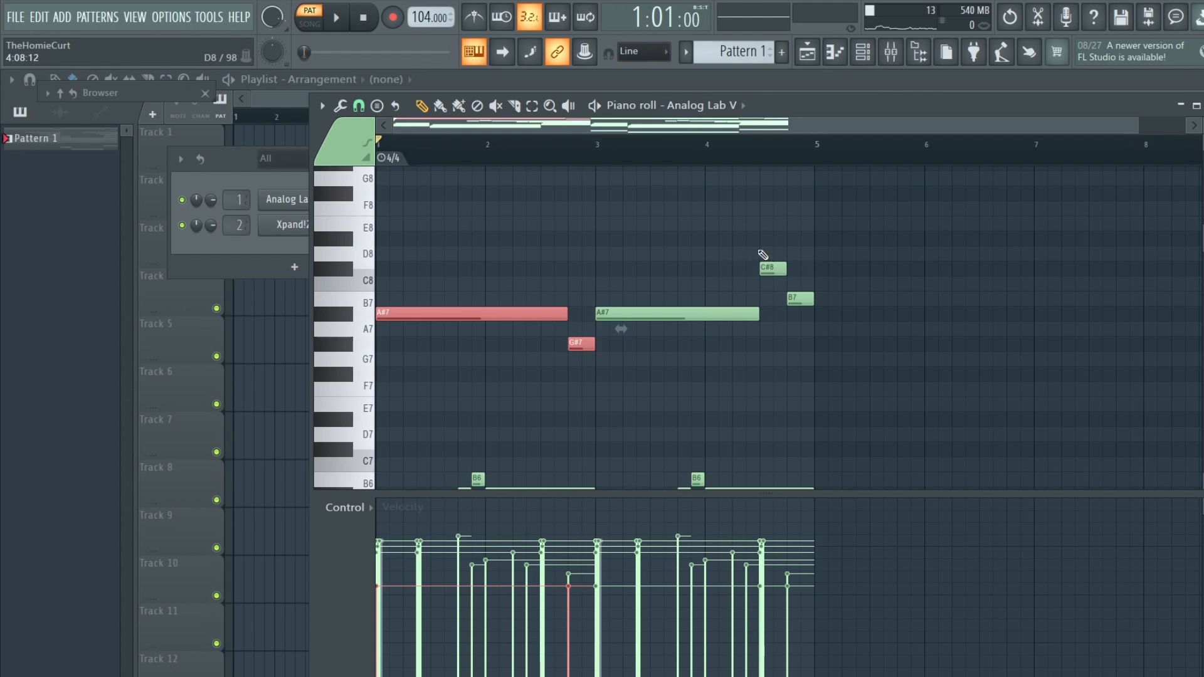
# Inspect the melody variation with C#8 and B7 at the end of bar 4, and return the playhead to the start.
pyautogui.scroll(3, 780, 157)
pyautogui.moveTo(732, 128); pyautogui.dragTo(755, 131)
pyautogui.click(650, 159)
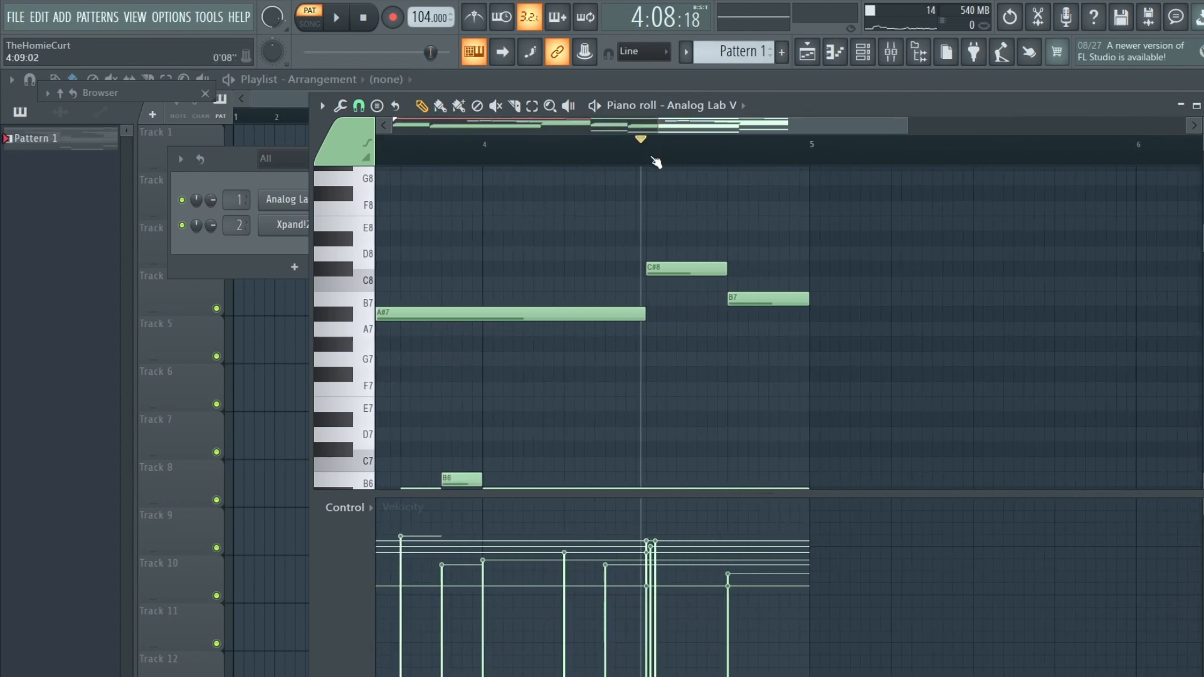
pyautogui.scroll(-1, 631, 150)
pyautogui.scroll(-3, 631, 149)
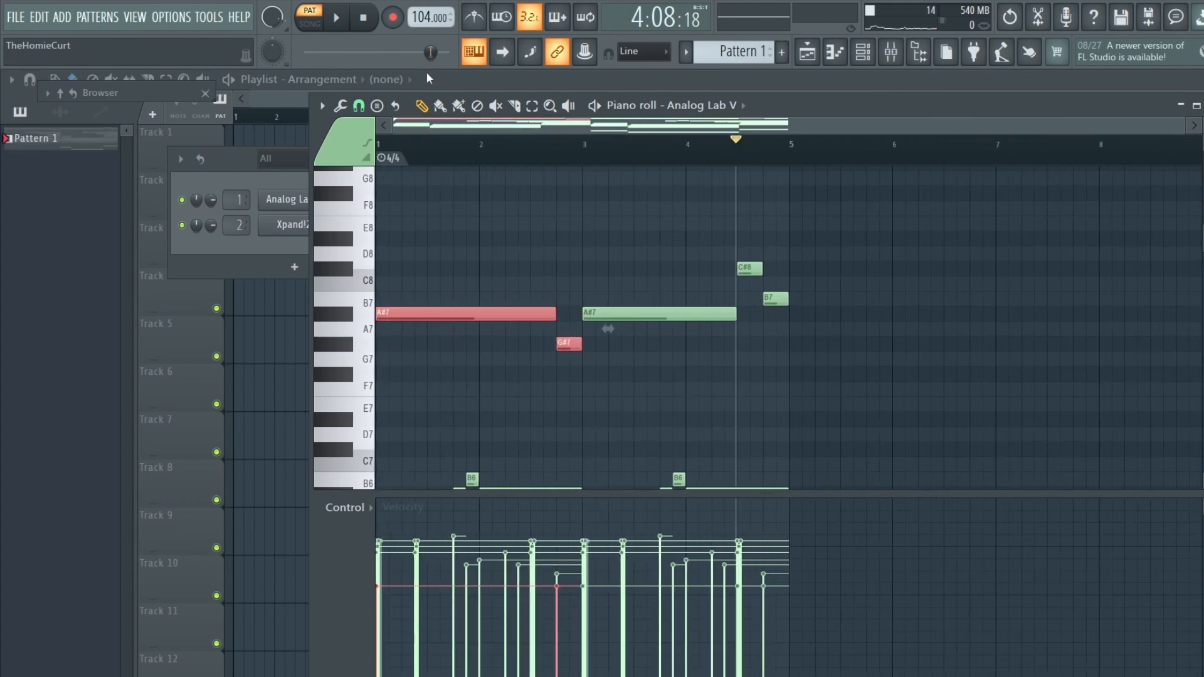
pyautogui.click(369, 15)
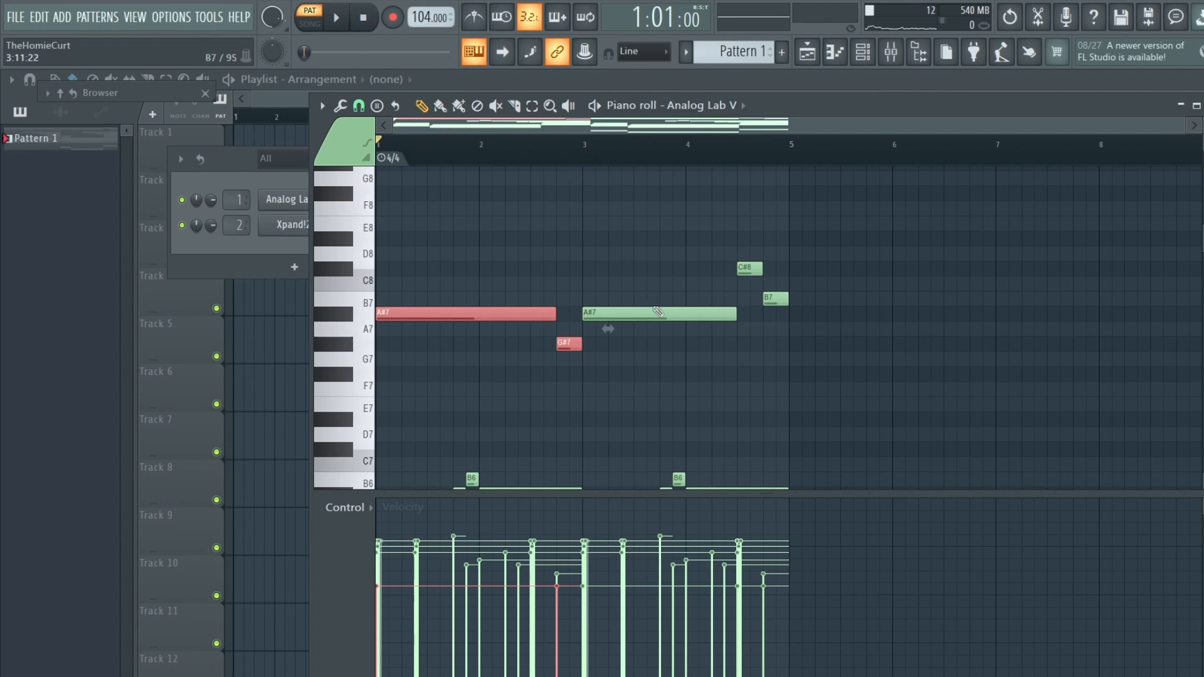
# Select the low bass notes A#2, D#2 and D#3 in bars 3 and 4.
pyautogui.scroll(-15, 657, 312)
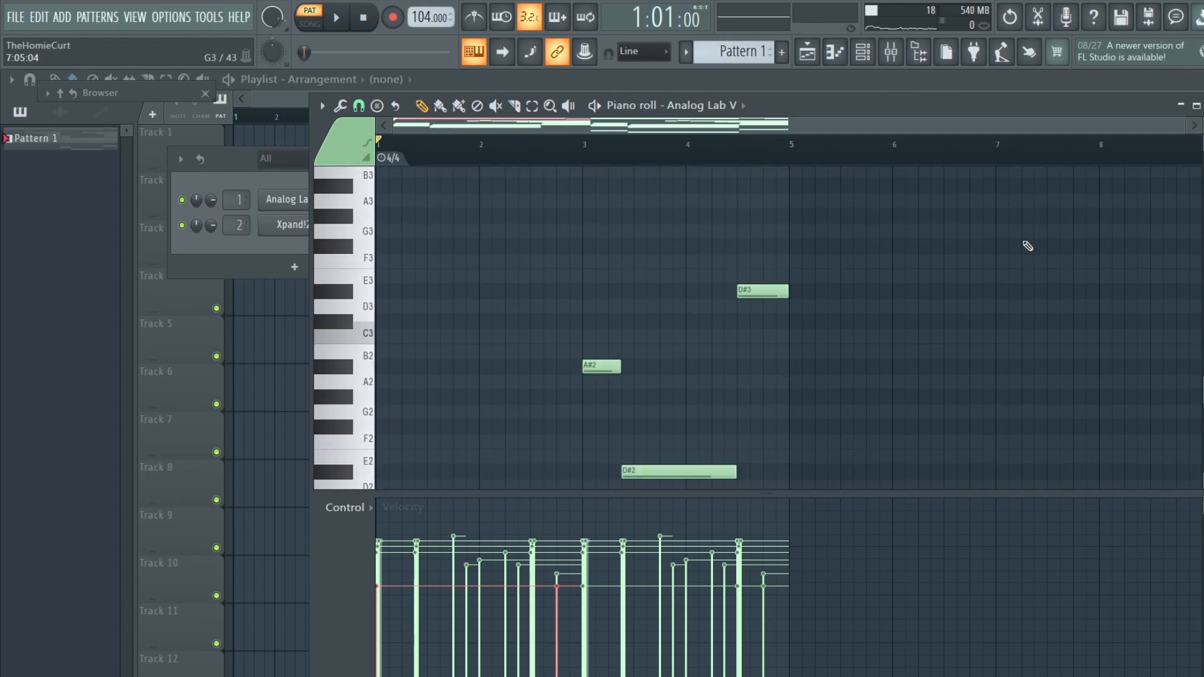
pyautogui.scroll(-3, 1026, 242)
pyautogui.scroll(3, 970, 282)
pyautogui.moveTo(825, 247); pyautogui.dragTo(564, 526)
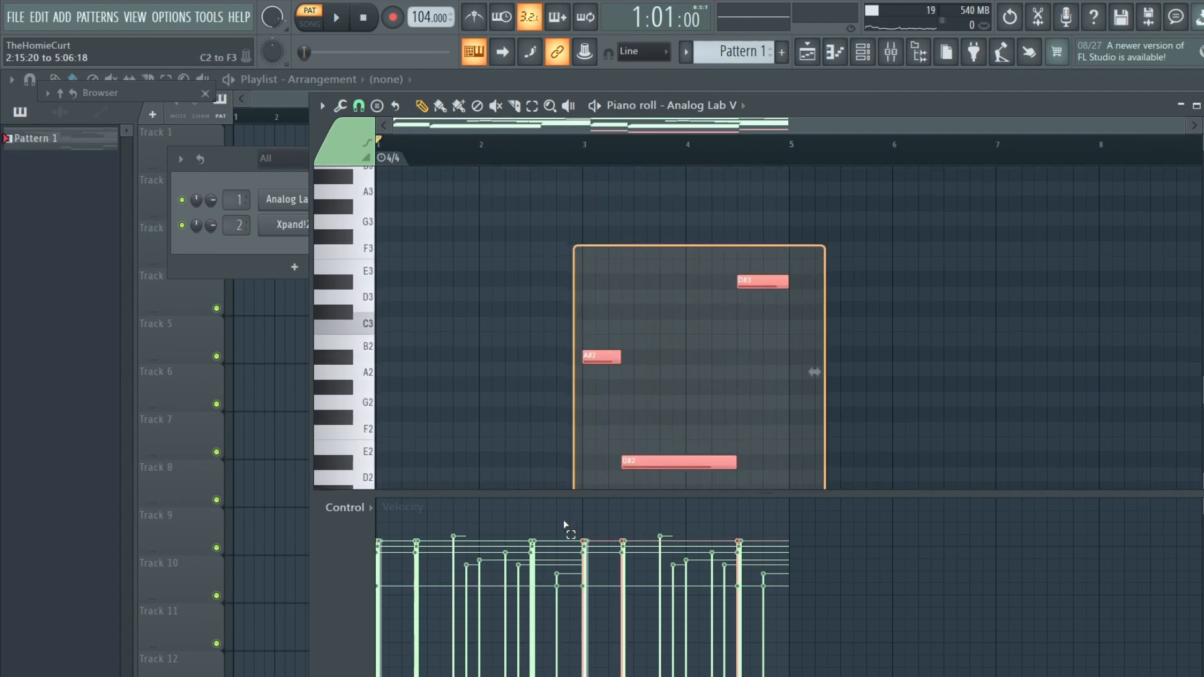
# Try copying the bass notes from bars 3 and 4 into bars 1 and 2, and delete the copies.
pyautogui.scroll(-3, 651, 258)
pyautogui.scroll(2, 613, 298)
pyautogui.moveTo(597, 303); pyautogui.dragTo(242, 310)
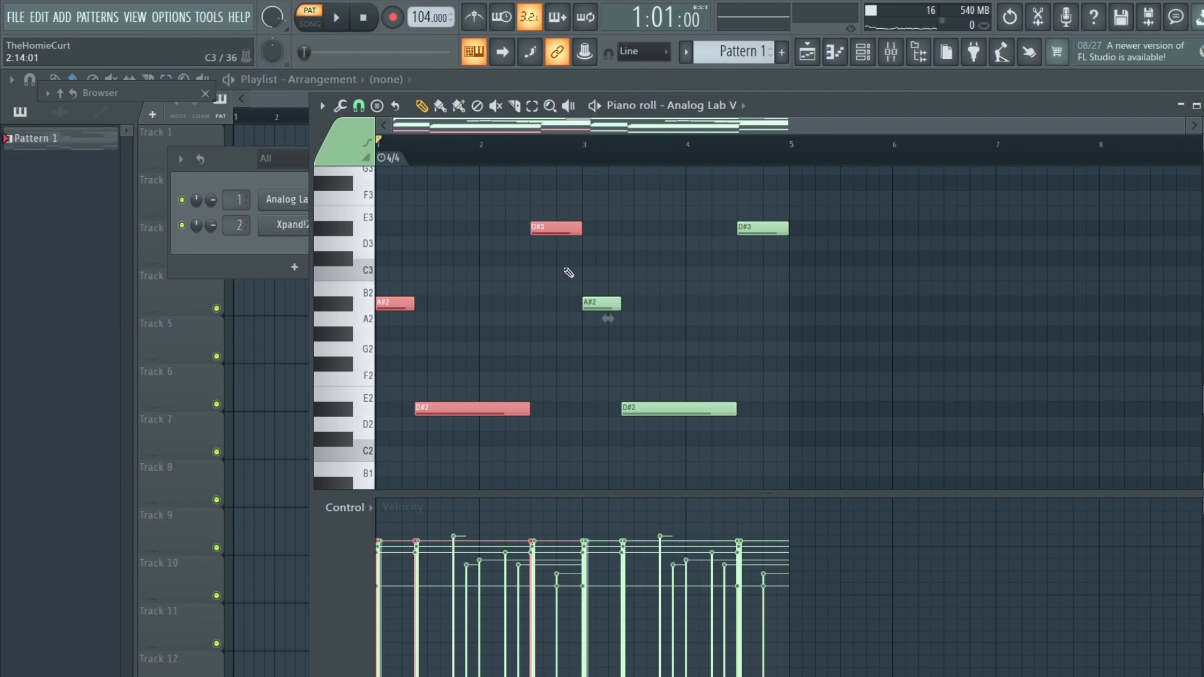
pyautogui.press('Delete')
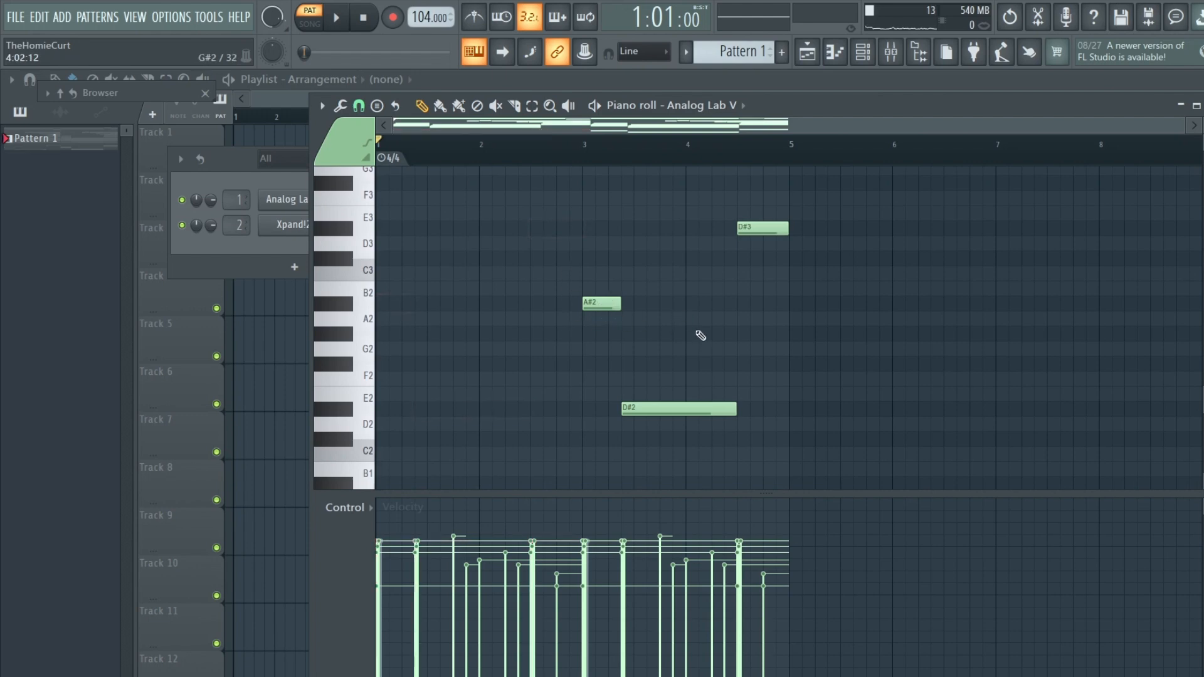
# Reselect the A#2, D#2 and D#3 bass notes, duplicate them into the first two bars again, and remove the duplicates.
pyautogui.scroll(3, 700, 337)
pyautogui.scroll(-3, 713, 338)
pyautogui.moveTo(800, 209); pyautogui.dragTo(570, 478)
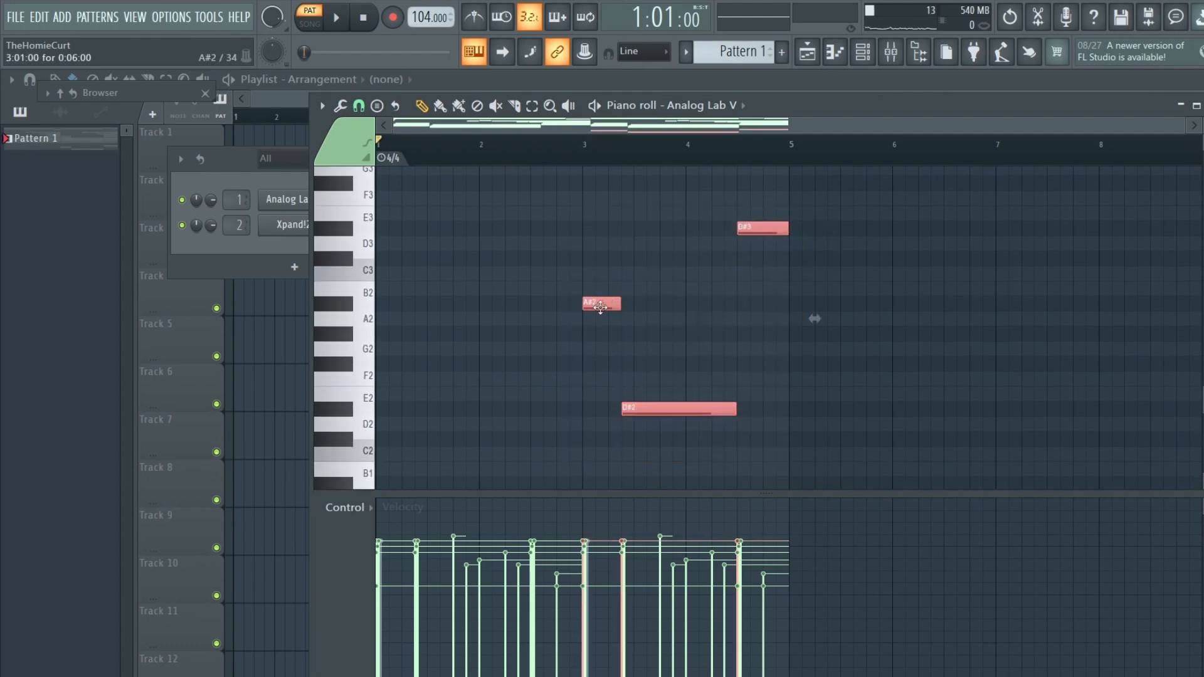
pyautogui.moveTo(600, 306); pyautogui.dragTo(394, 306)
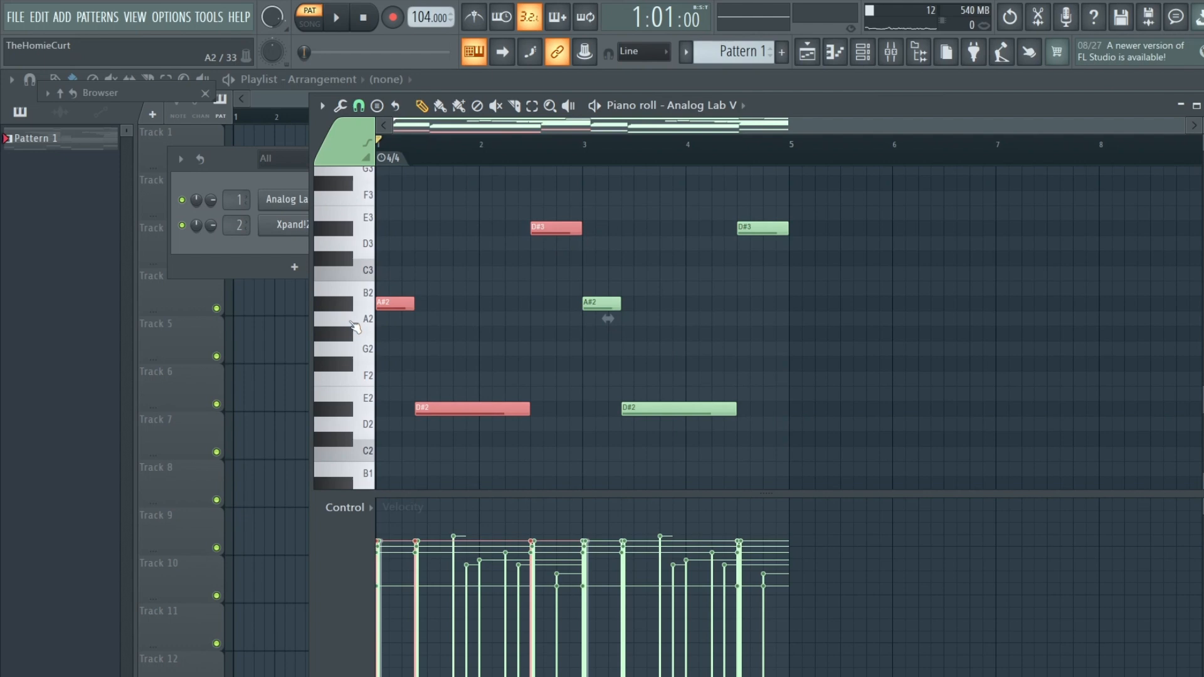
pyautogui.press('Delete')
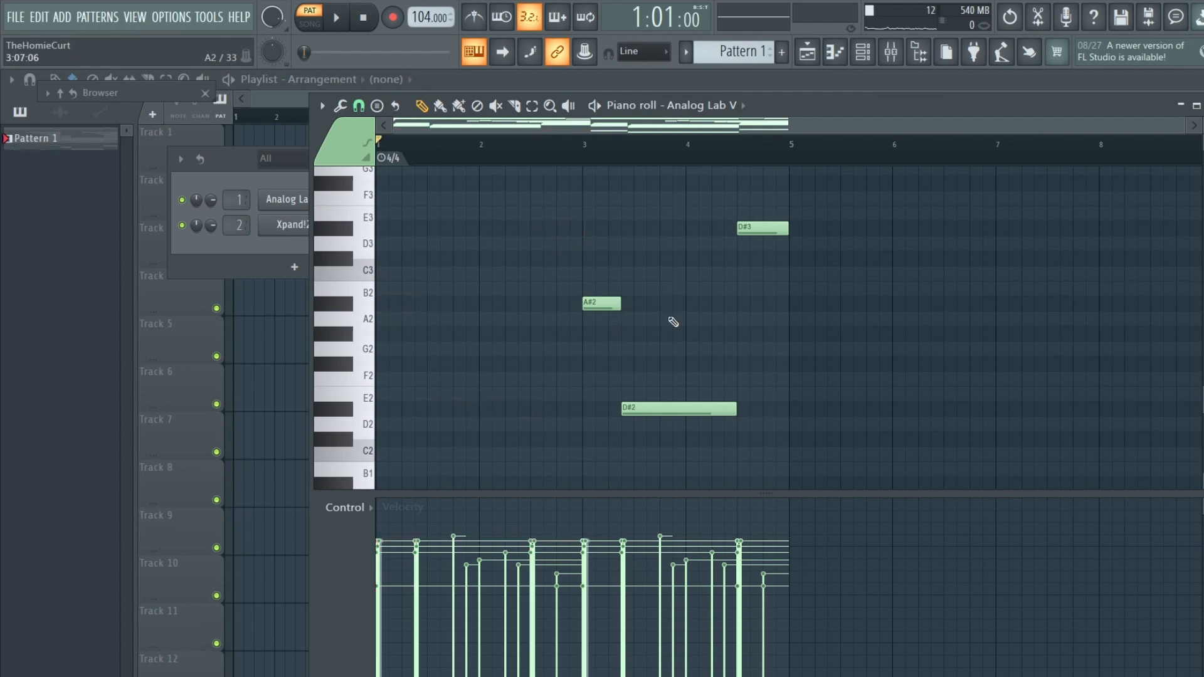
# Close the Analog Lab V piano roll and open the one for the Xpand!2 channel.
pyautogui.scroll(10, 814, 367)
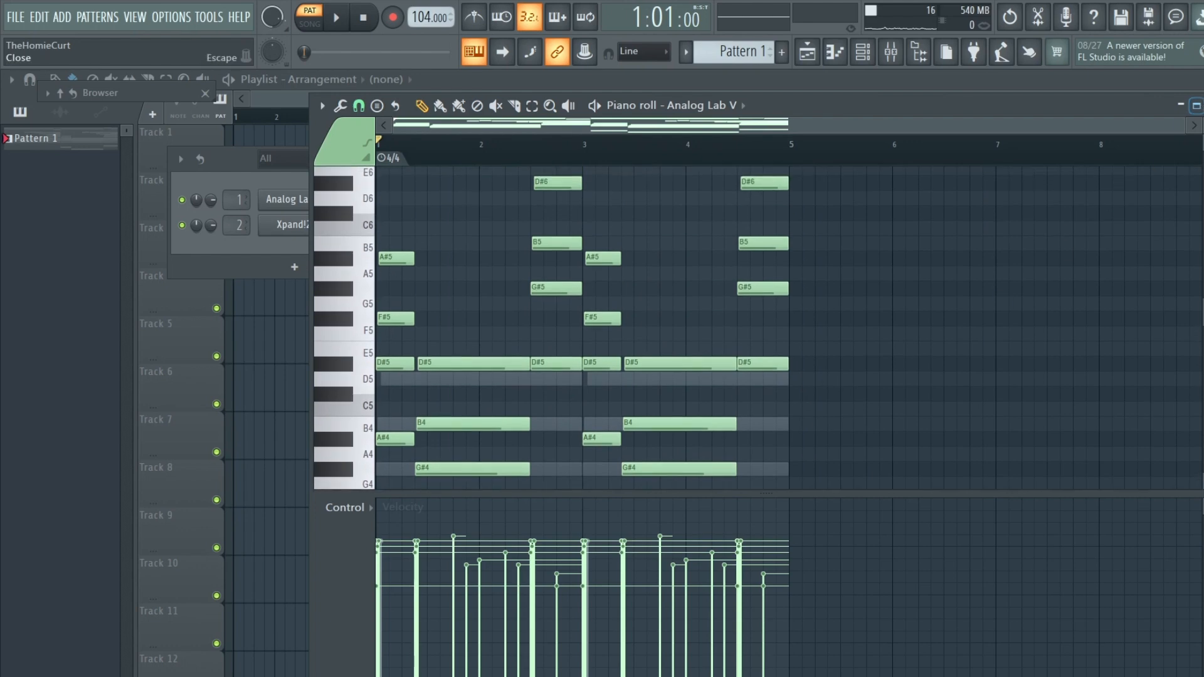
pyautogui.click(1196, 106)
pyautogui.click(424, 226)
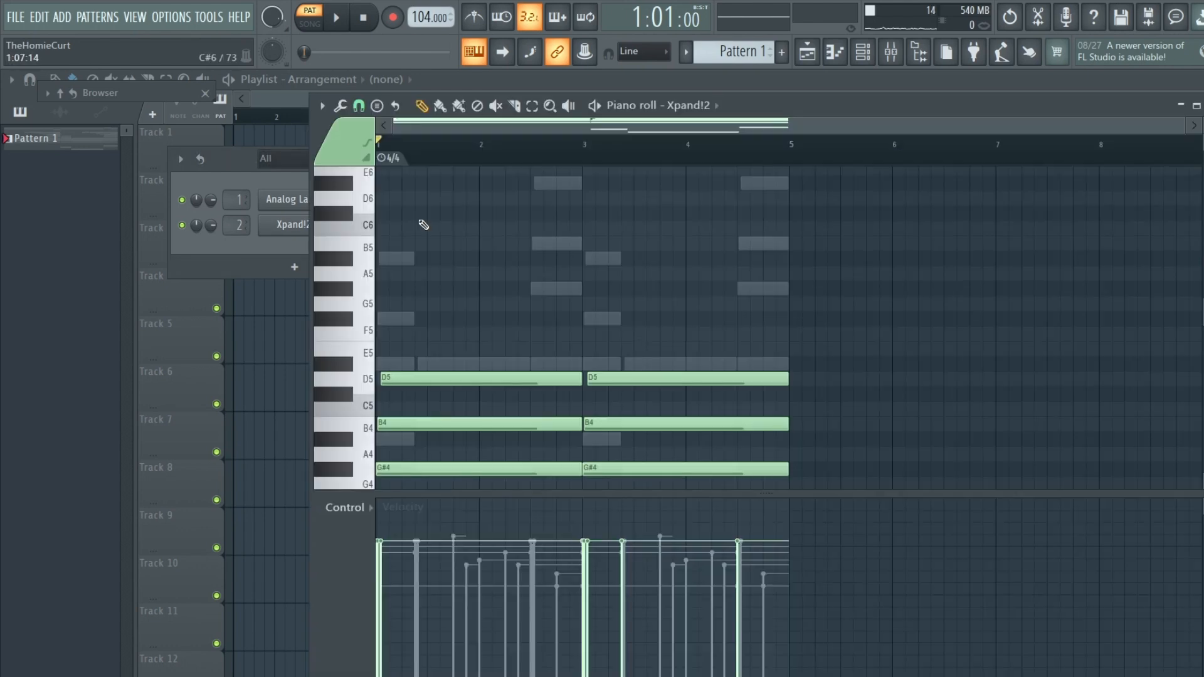
# Select the D#4, G#4, B4 and D5 chord notes spanning bars 1 and 2.
pyautogui.scroll(-3, 814, 268)
pyautogui.scroll(-3, 814, 267)
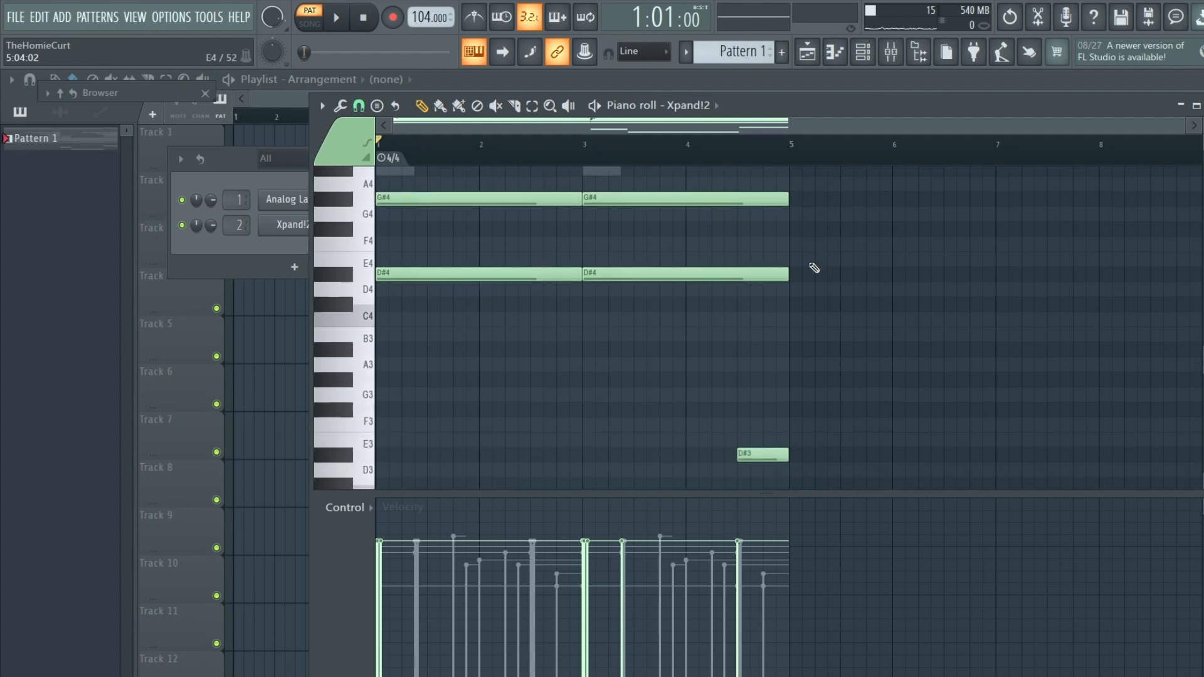
pyautogui.scroll(4, 819, 274)
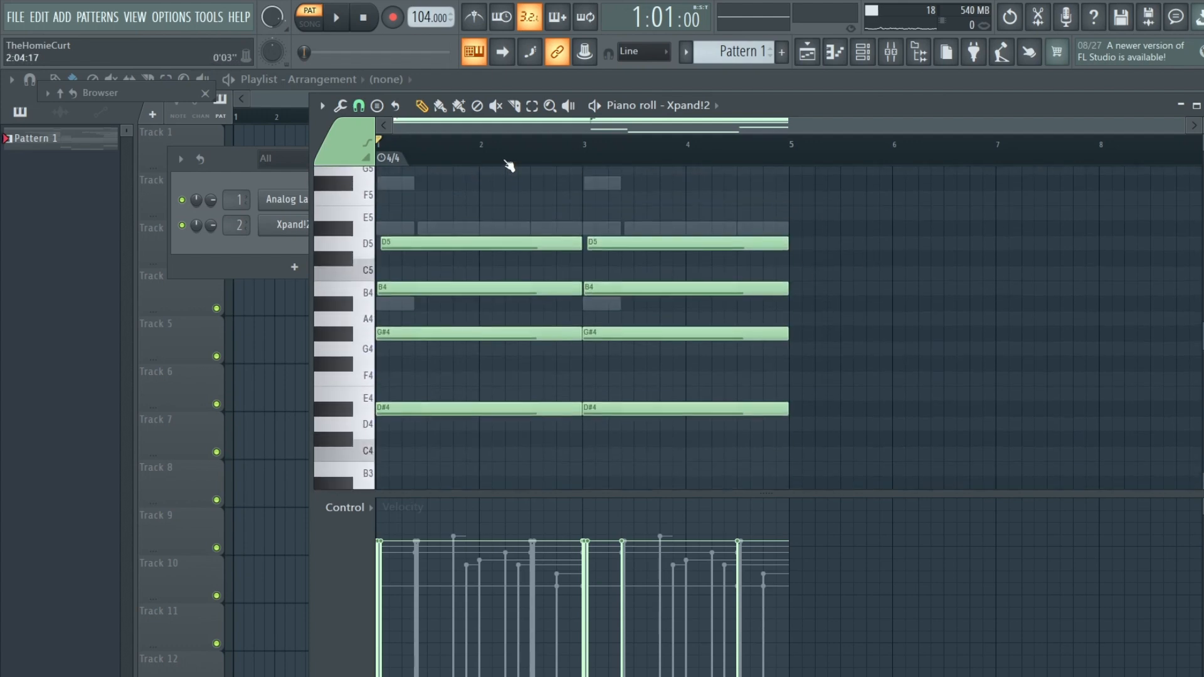
pyautogui.scroll(3, 467, 149)
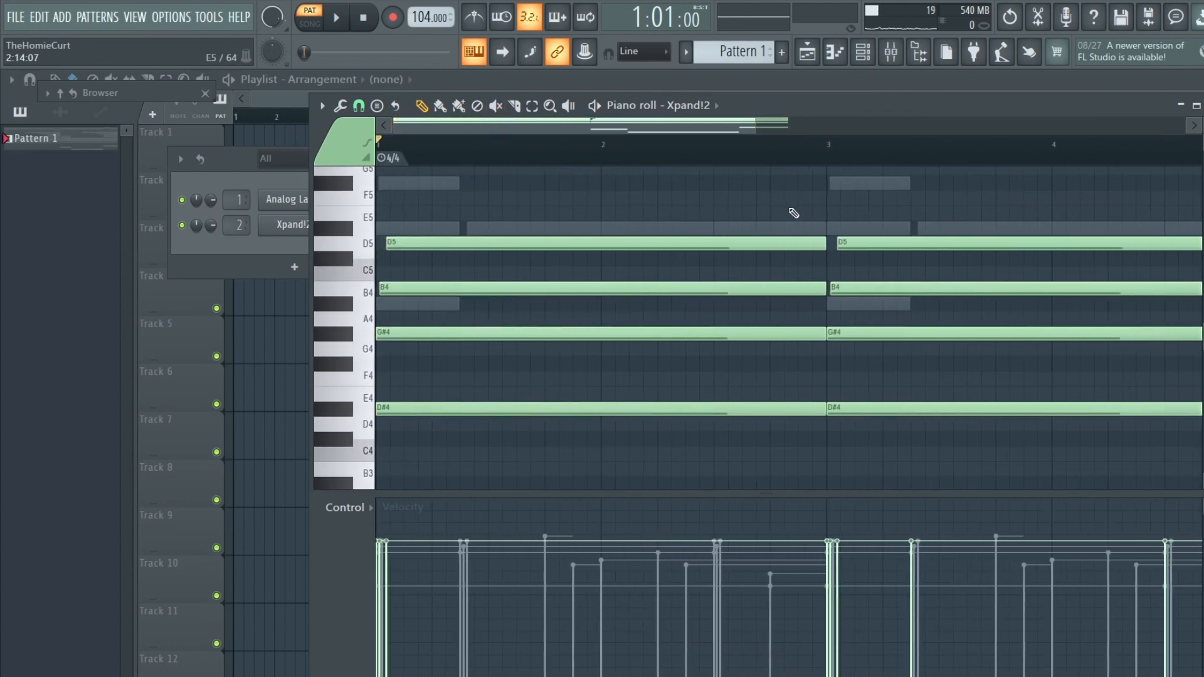
pyautogui.moveTo(787, 188); pyautogui.dragTo(496, 502)
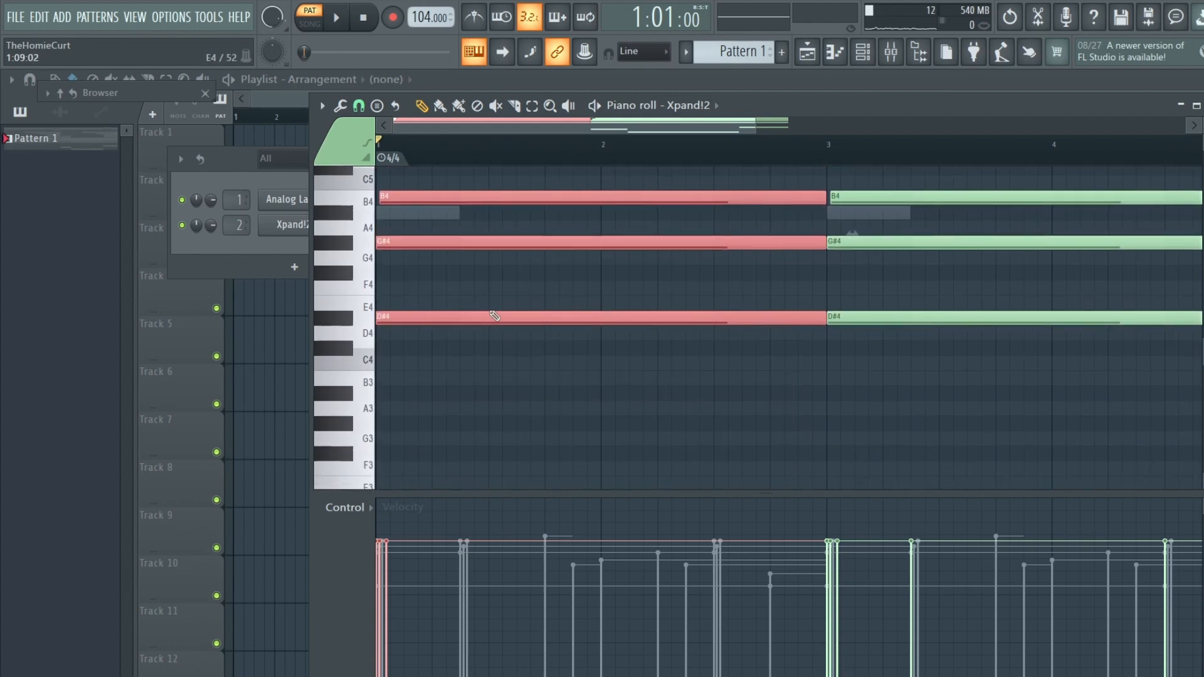
pyautogui.scroll(4, 494, 170)
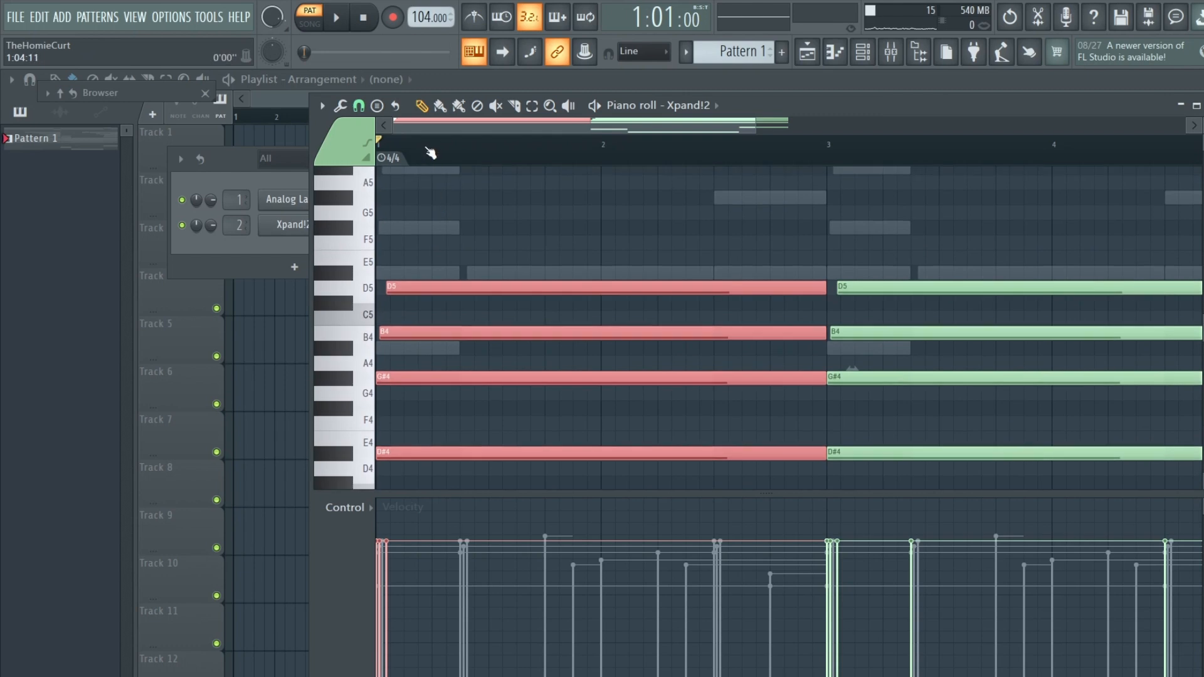
# Examine the staggered starts and lengths of the chord notes, and the low bass notes in bars 3 and 4.
pyautogui.scroll(2, 478, 139)
pyautogui.scroll(-1, 551, 231)
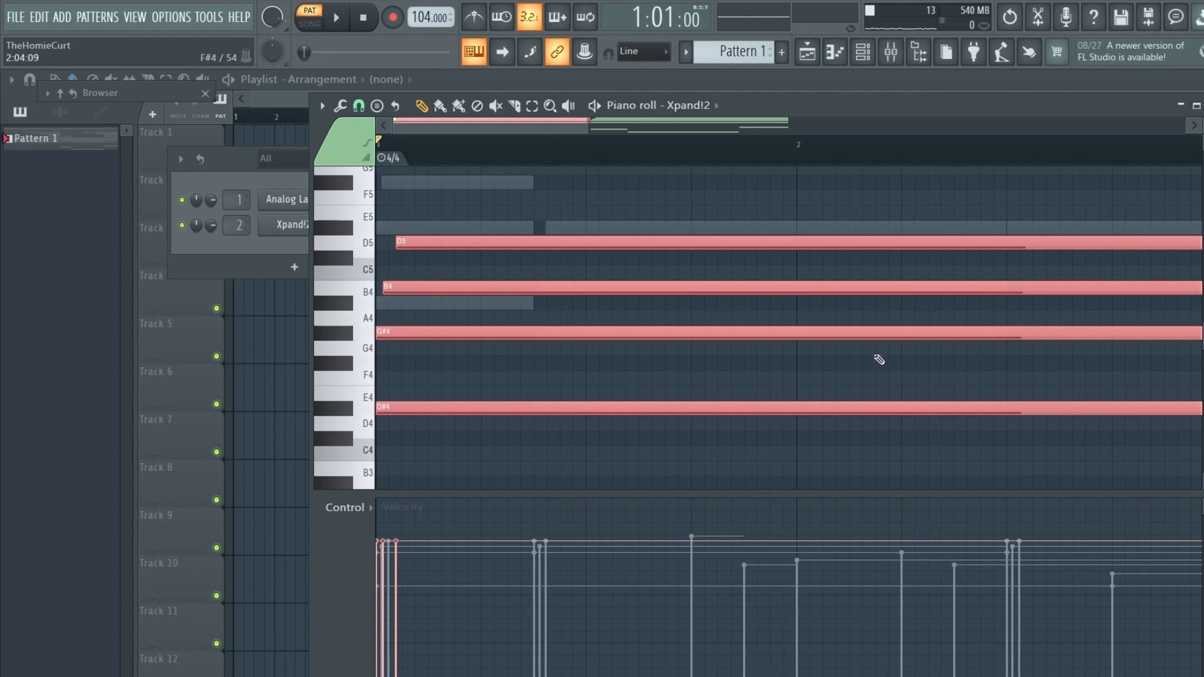
pyautogui.scroll(-5, 537, 153)
pyautogui.scroll(3, 536, 153)
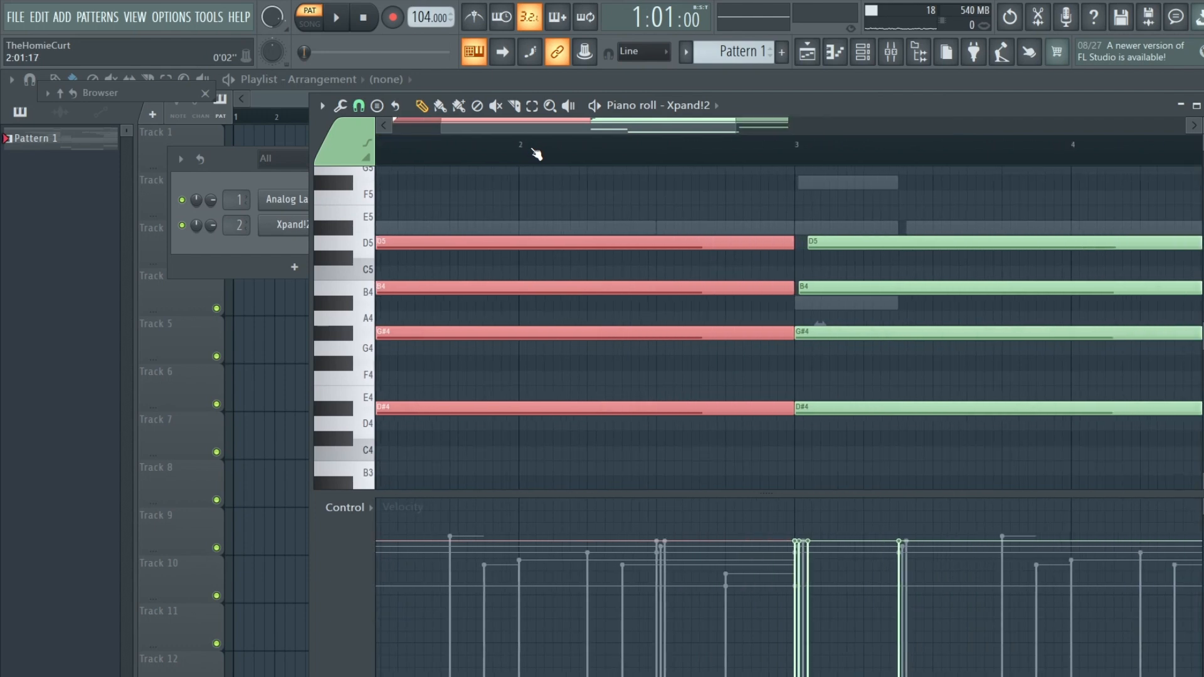
pyautogui.scroll(5, 503, 132)
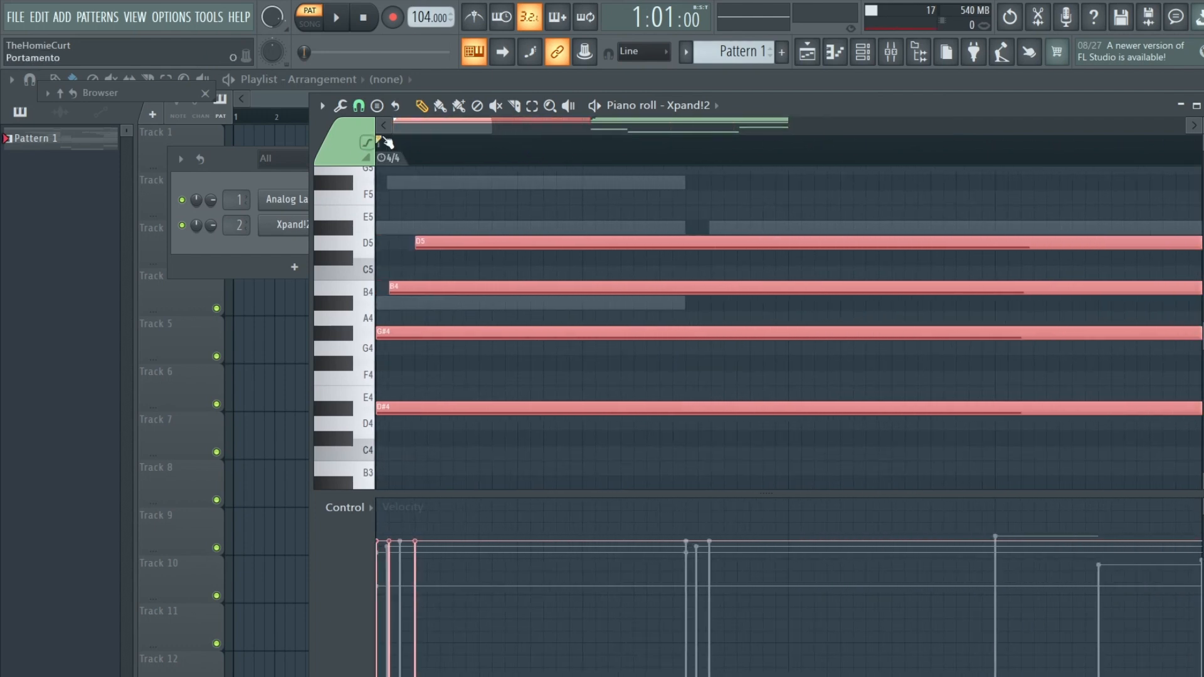
pyautogui.moveTo(430, 120); pyautogui.dragTo(616, 130)
pyautogui.scroll(-3, 835, 269)
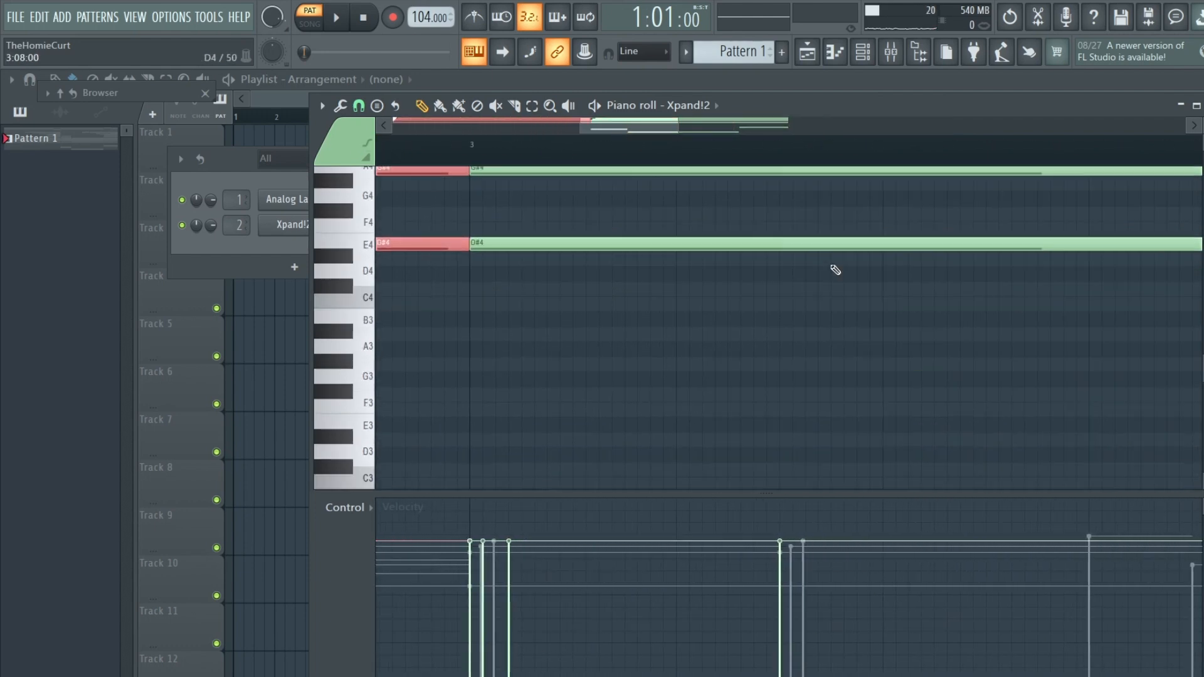
pyautogui.scroll(-4, 835, 269)
pyautogui.scroll(-4, 699, 166)
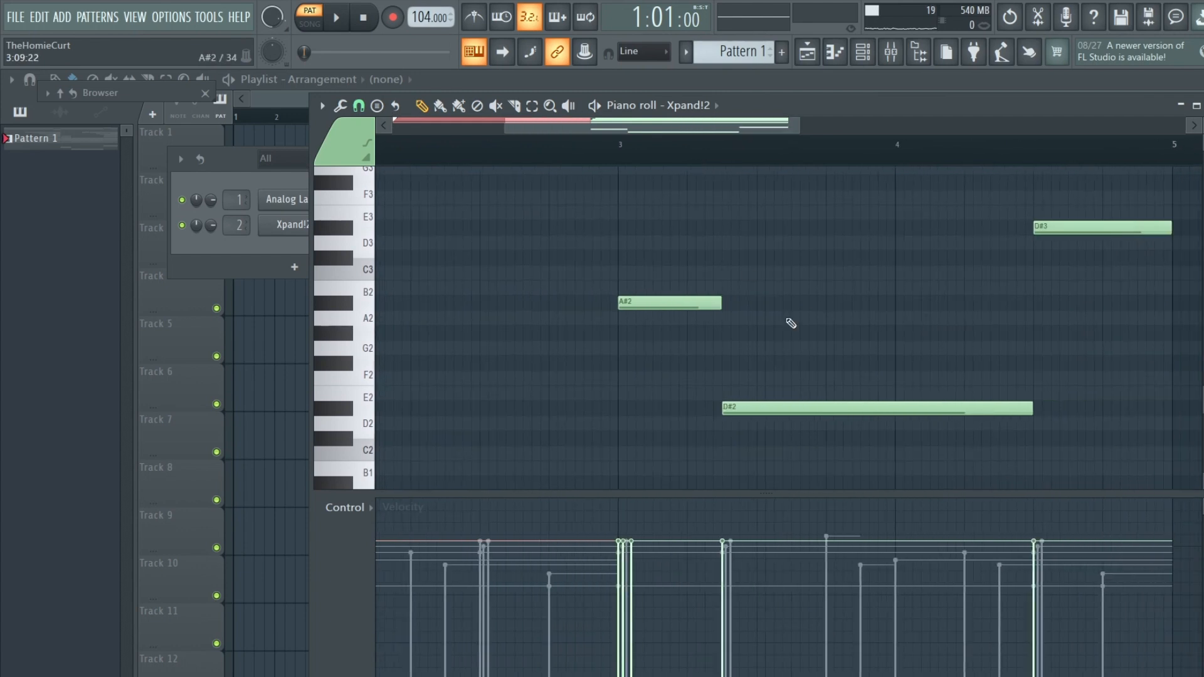
pyautogui.moveTo(680, 129); pyautogui.dragTo(711, 130)
pyautogui.scroll(-1, 959, 182)
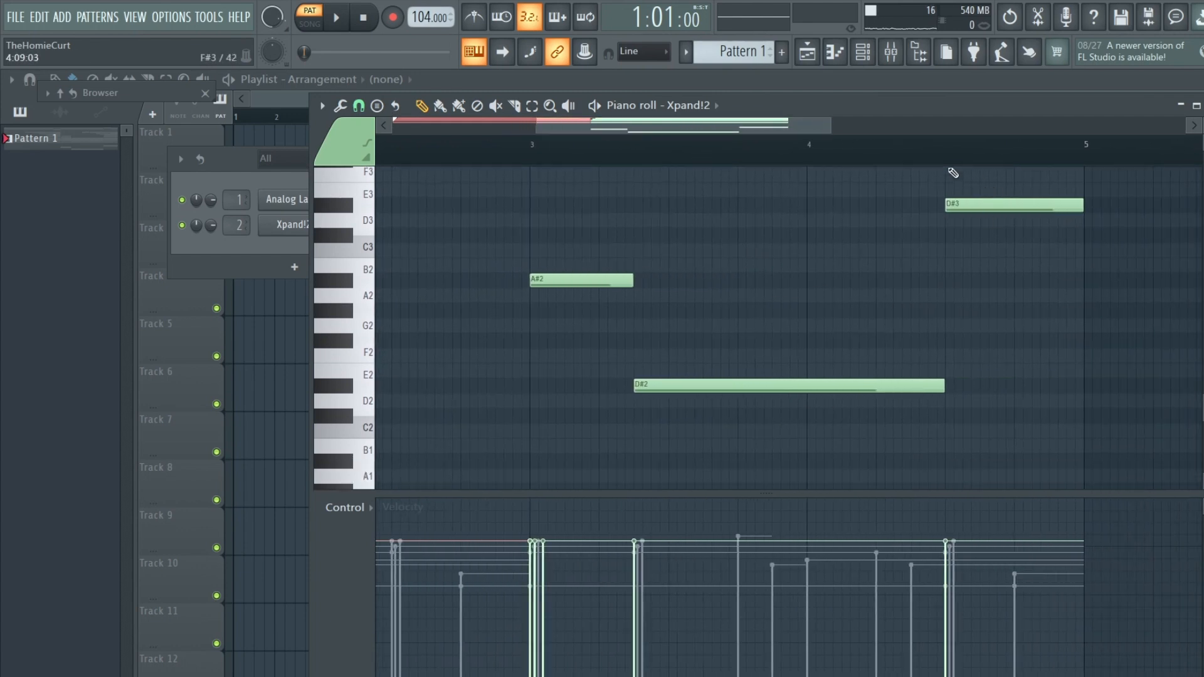
# Select the A#2, D#2 and D#3 bass notes in bars 3 and 4 of the Xpand!2 part.
pyautogui.scroll(-5, 953, 168)
pyautogui.keyDown('ctrl'); pyautogui.scroll(-2, 960, 182); pyautogui.keyUp('ctrl')
pyautogui.scroll(4, 1002, 250)
pyautogui.scroll(3, 1086, 229)
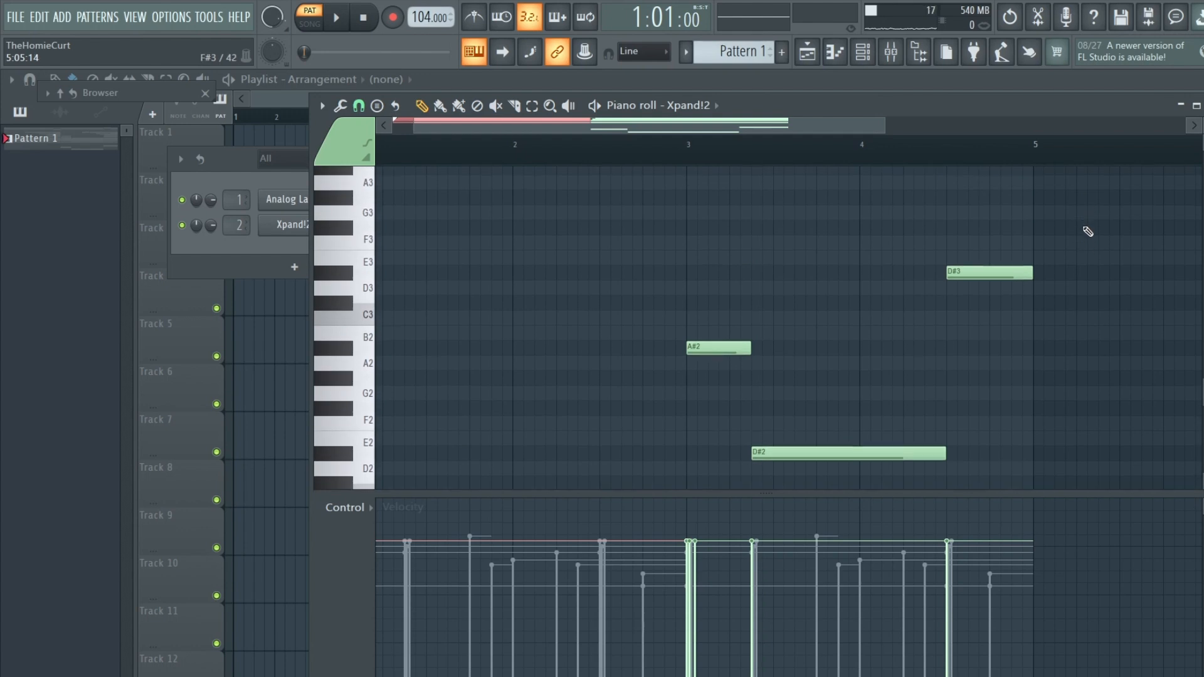
pyautogui.keyDown('ctrl'); pyautogui.moveTo(1070, 235); pyautogui.dragTo(727, 502); pyautogui.keyUp('ctrl')
# Review the timing of the selected bass notes and close the Xpand!2 piano roll.
pyautogui.scroll(3, 769, 295)
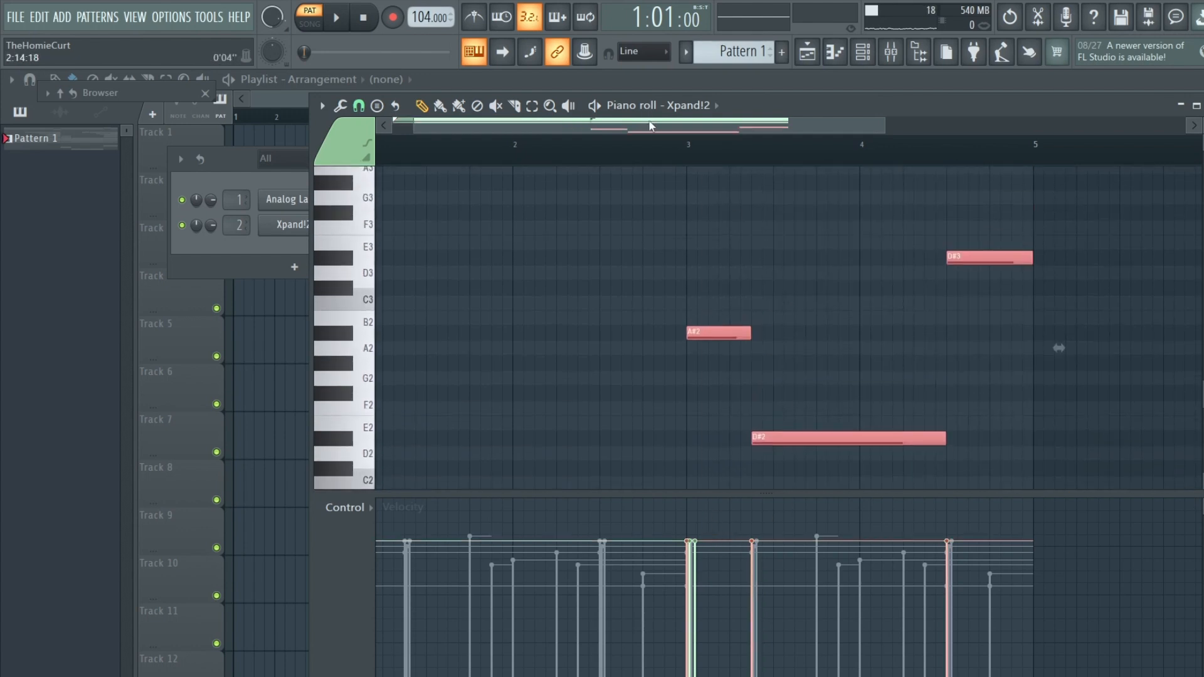
pyautogui.moveTo(649, 125); pyautogui.dragTo(721, 125)
pyautogui.moveTo(574, 332)
pyautogui.mouseDown()
pyautogui.moveTo(923, 332)
pyautogui.moveTo(663, 318)
pyautogui.moveTo(578, 345)
pyautogui.mouseUp()
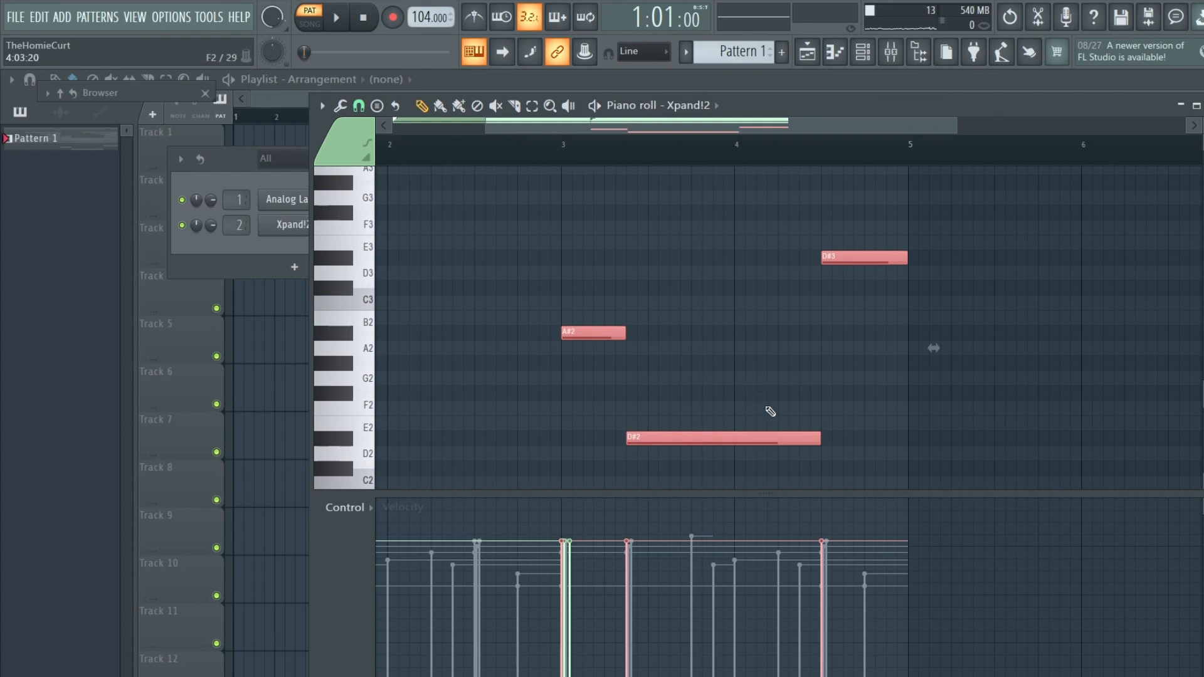
pyautogui.scroll(7, 930, 400)
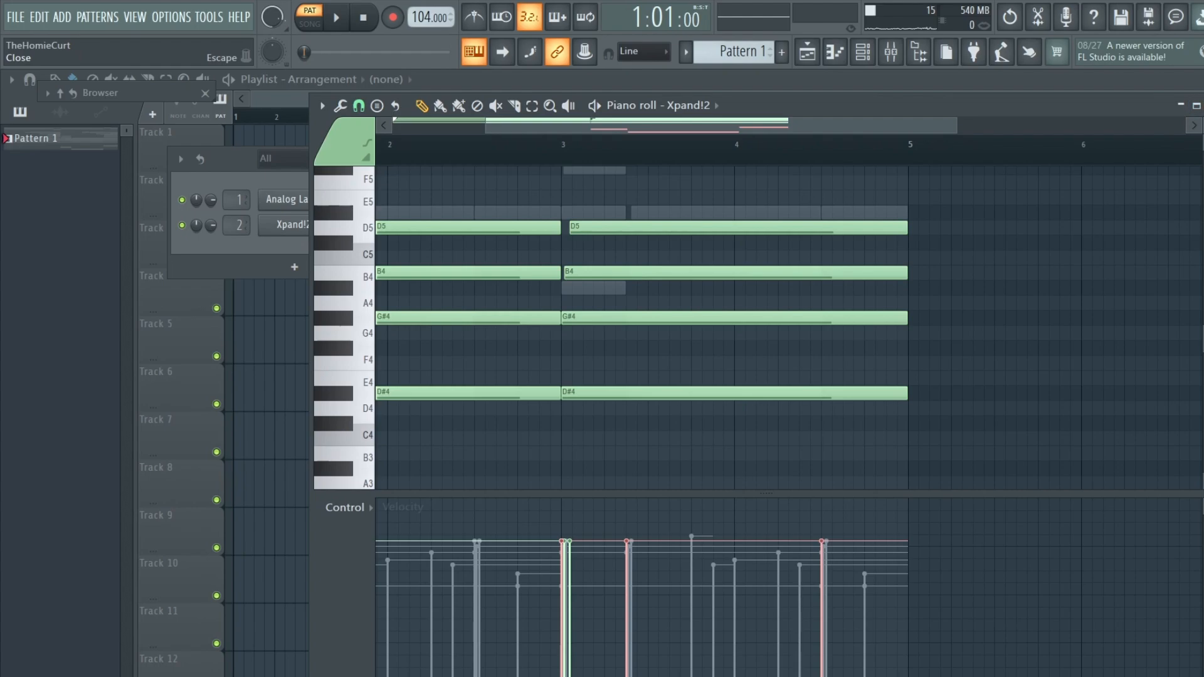
pyautogui.click(1197, 106)
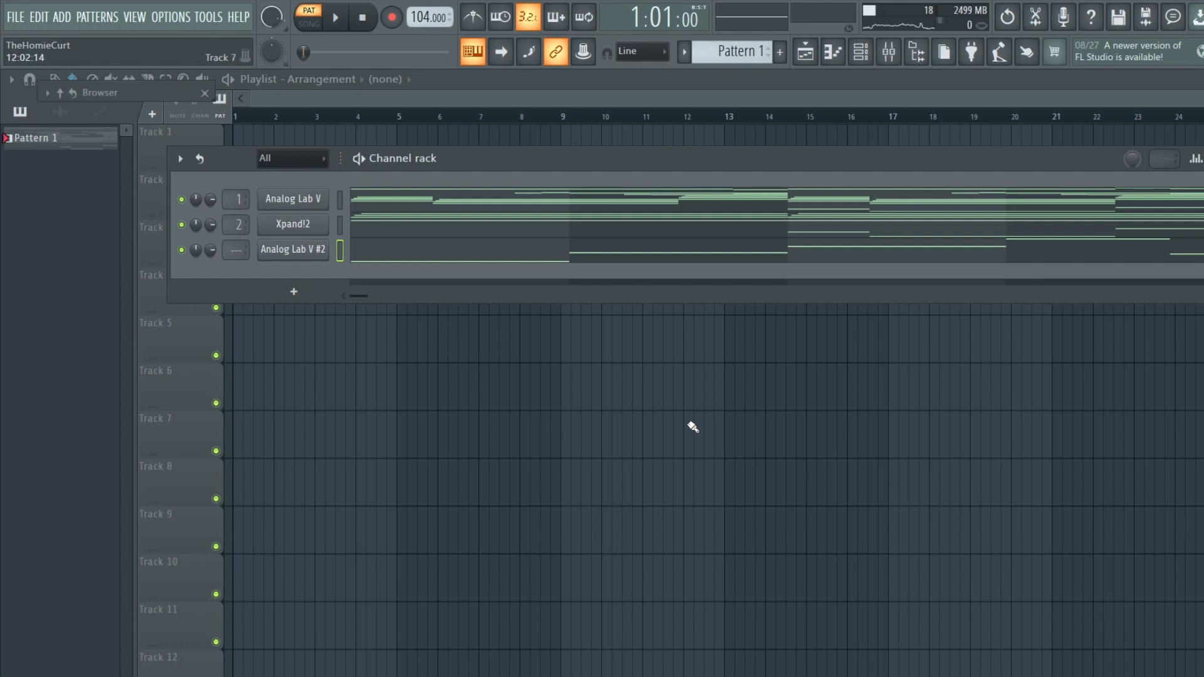
# Check the Clock Tower preset loaded in Analog Lab V #2 and open that channel's piano roll.
pyautogui.click(310, 253)
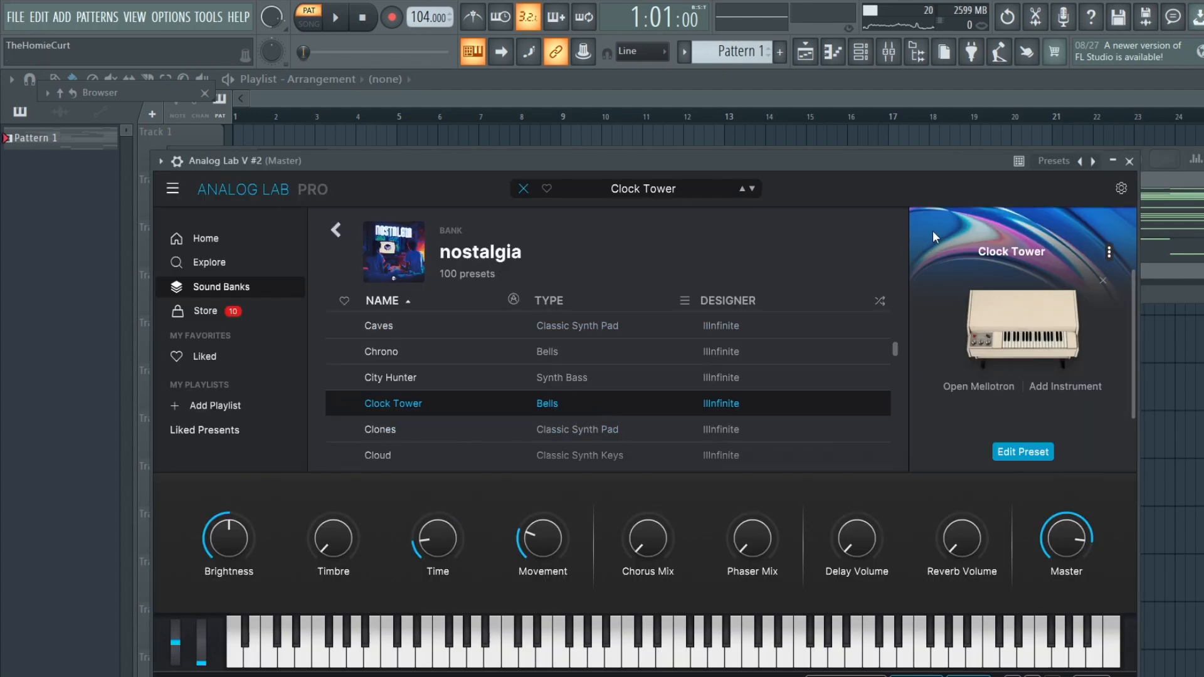
pyautogui.click(1113, 161)
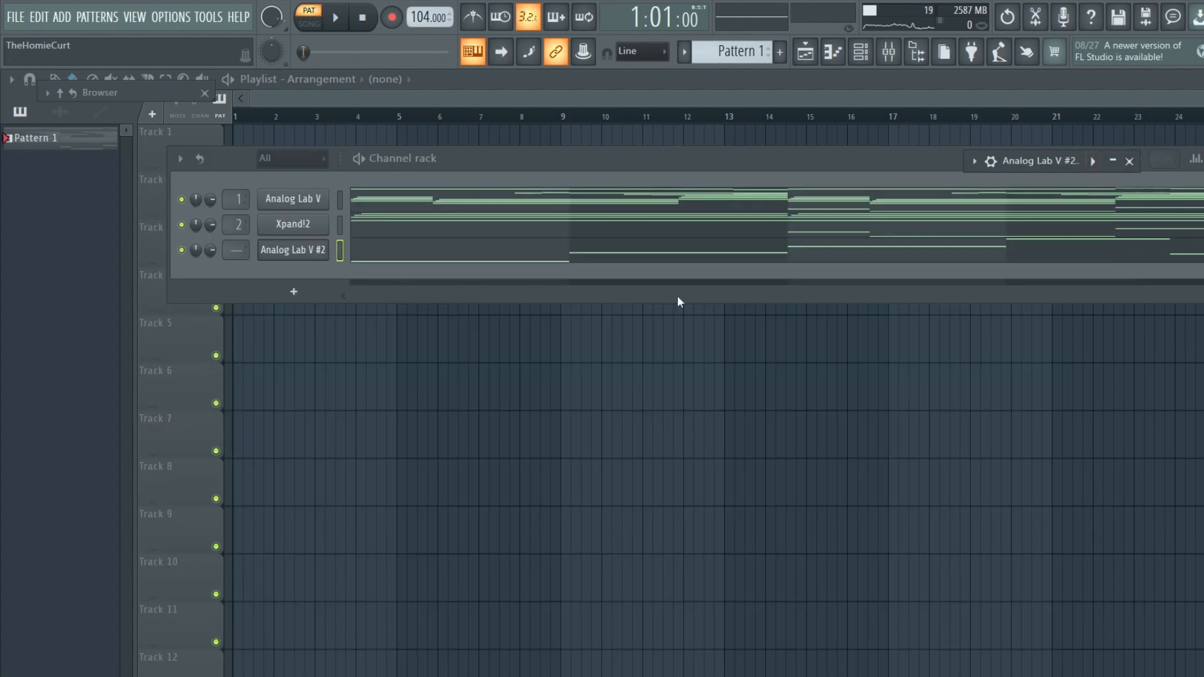
pyautogui.click(497, 262)
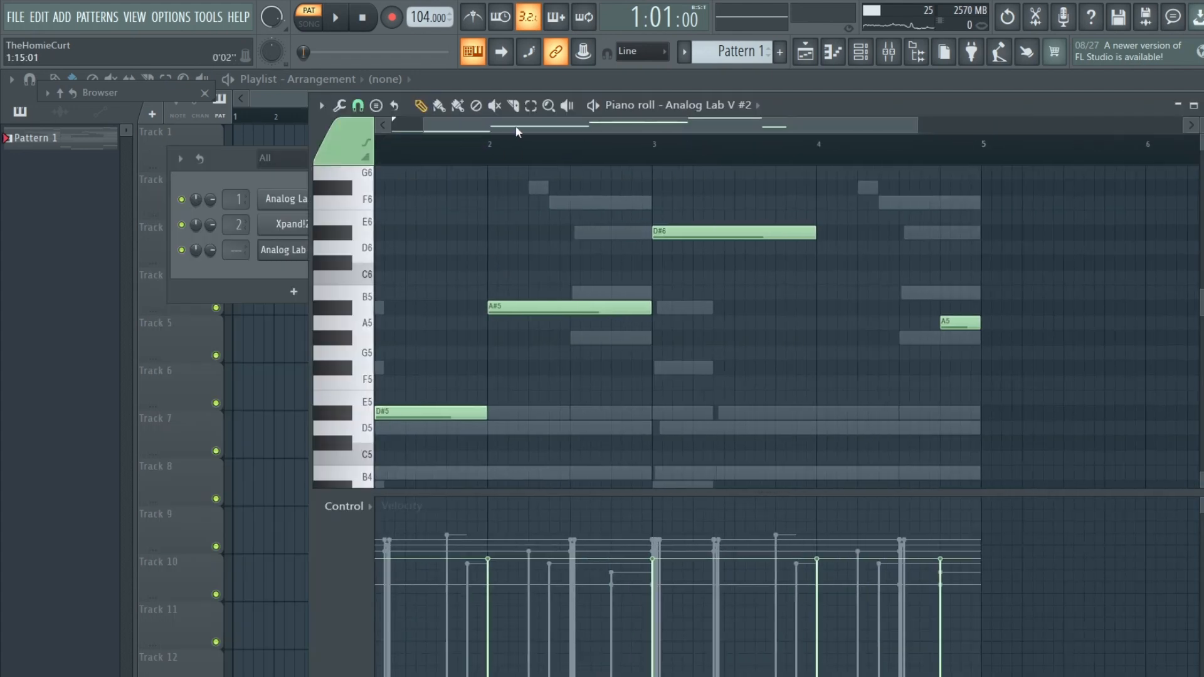
# Examine the pitch, position and length of each Analog Lab V #2 melody note across bars 1 to 4.
pyautogui.scroll(4, 491, 148)
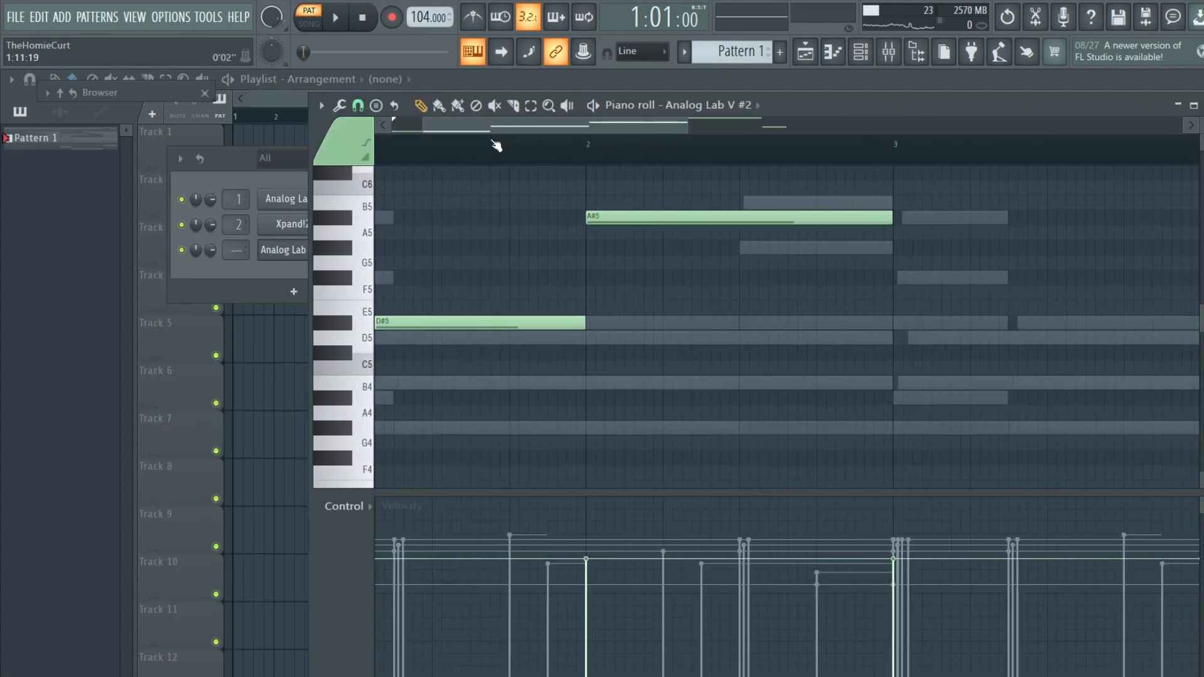
pyautogui.moveTo(437, 130); pyautogui.dragTo(402, 133)
pyautogui.scroll(3, 480, 148)
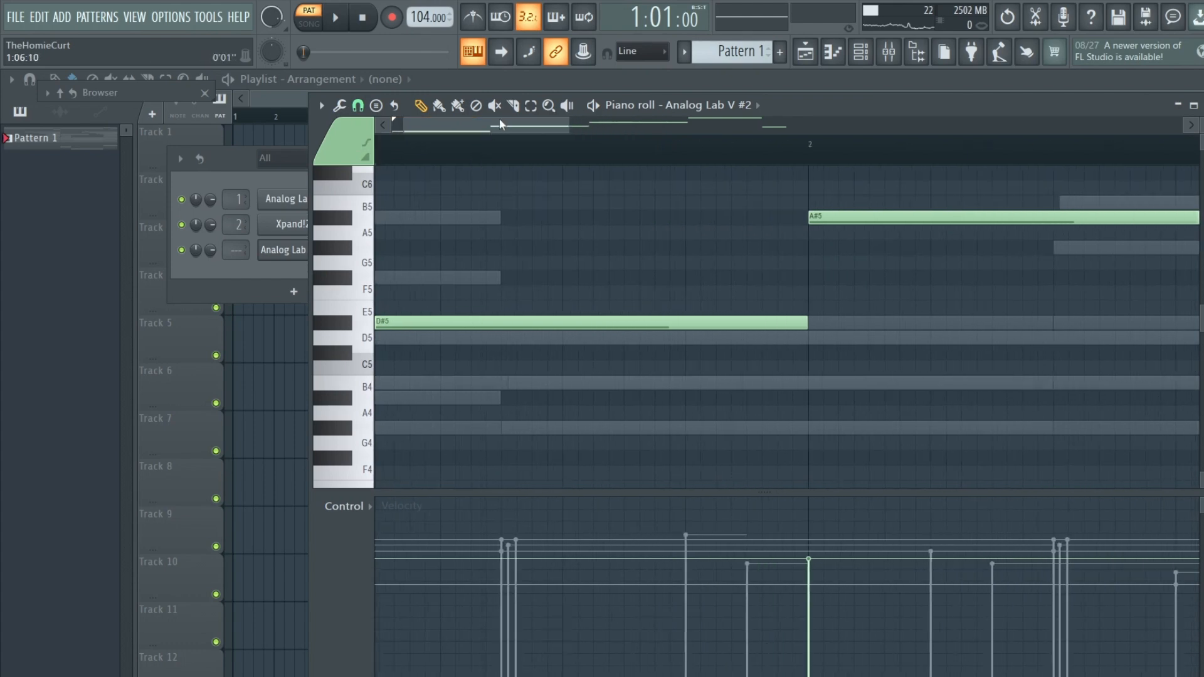
pyautogui.moveTo(499, 126); pyautogui.dragTo(401, 126)
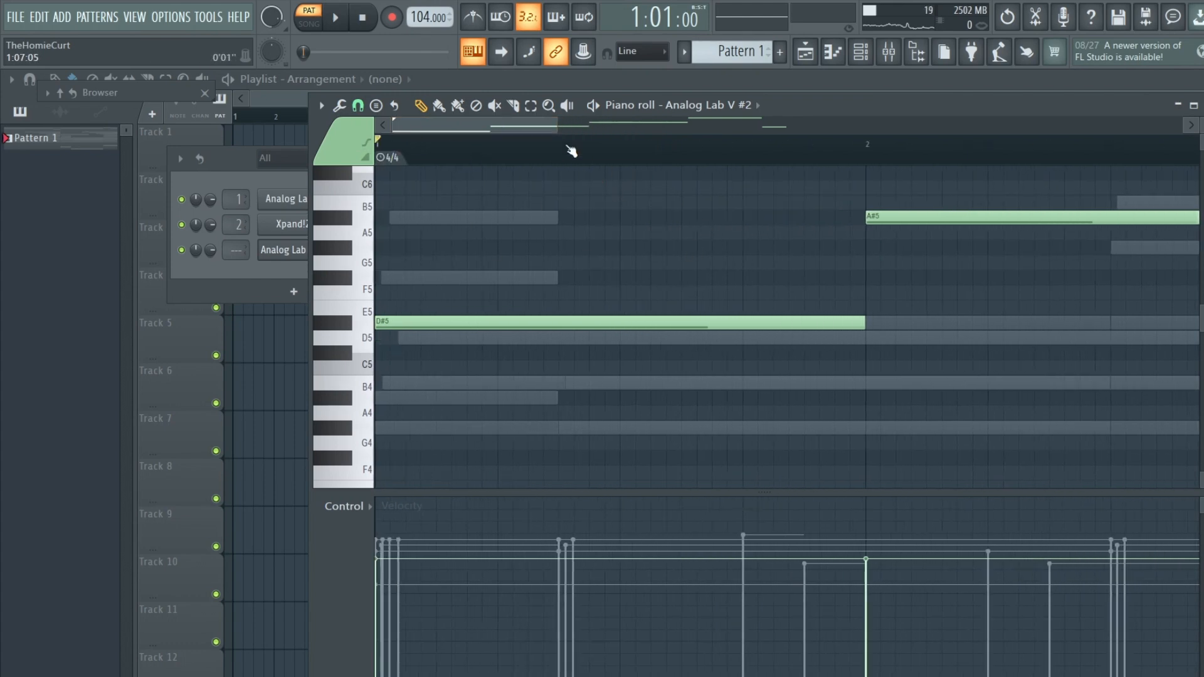
pyautogui.scroll(-5, 568, 153)
pyautogui.scroll(2, 528, 315)
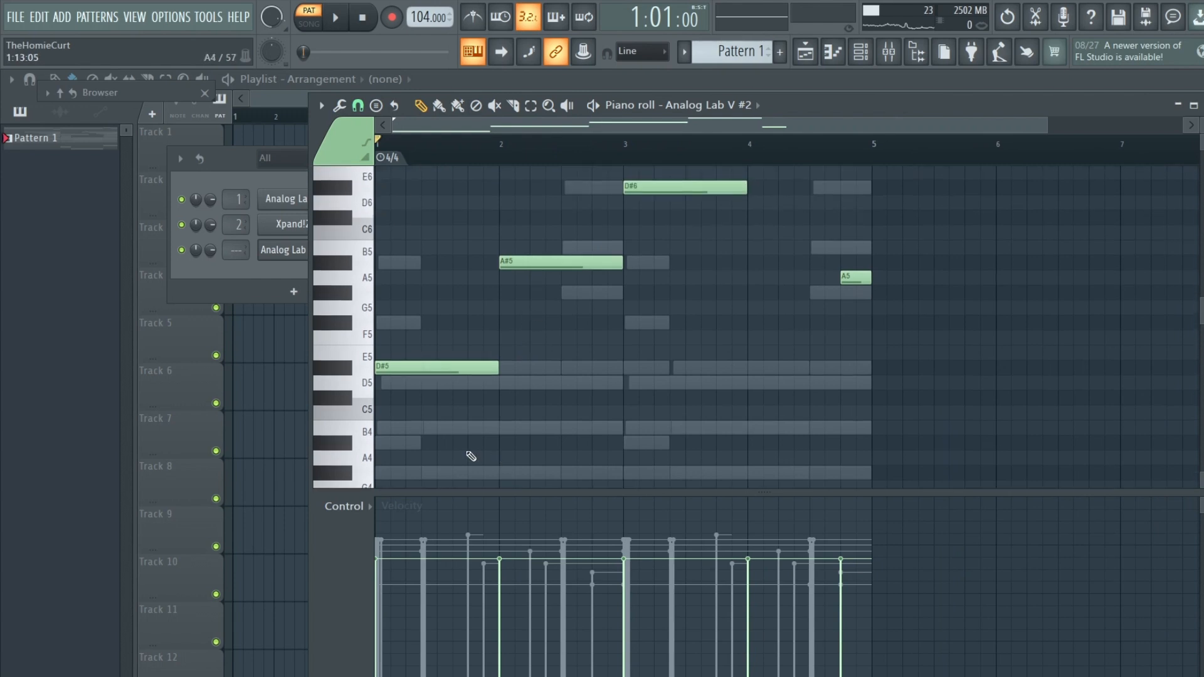
pyautogui.scroll(7, 689, 339)
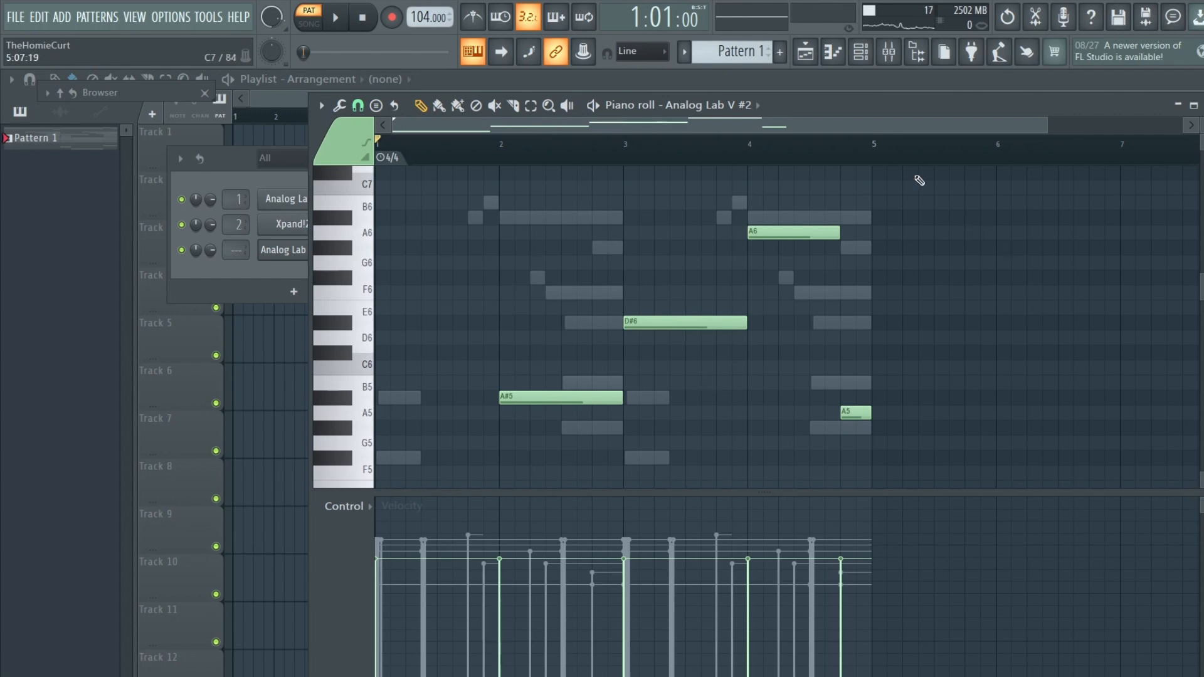
pyautogui.scroll(2, 875, 157)
pyautogui.scroll(1, 875, 157)
pyautogui.scroll(-5, 815, 342)
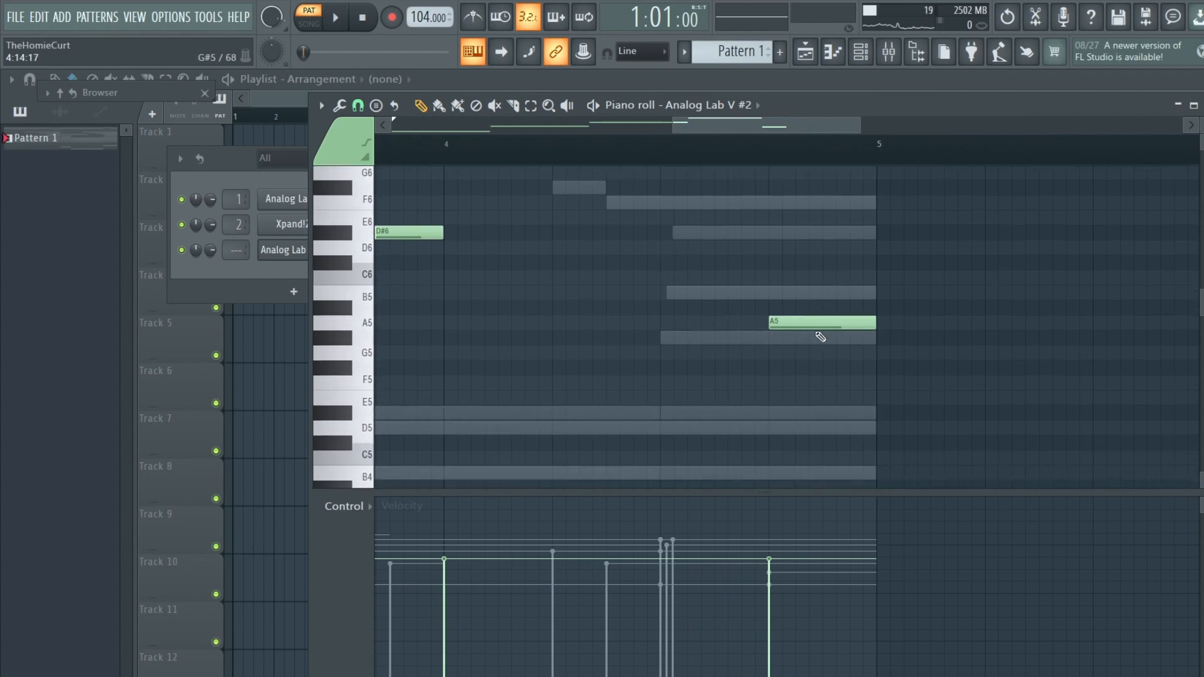
pyautogui.scroll(5, 780, 346)
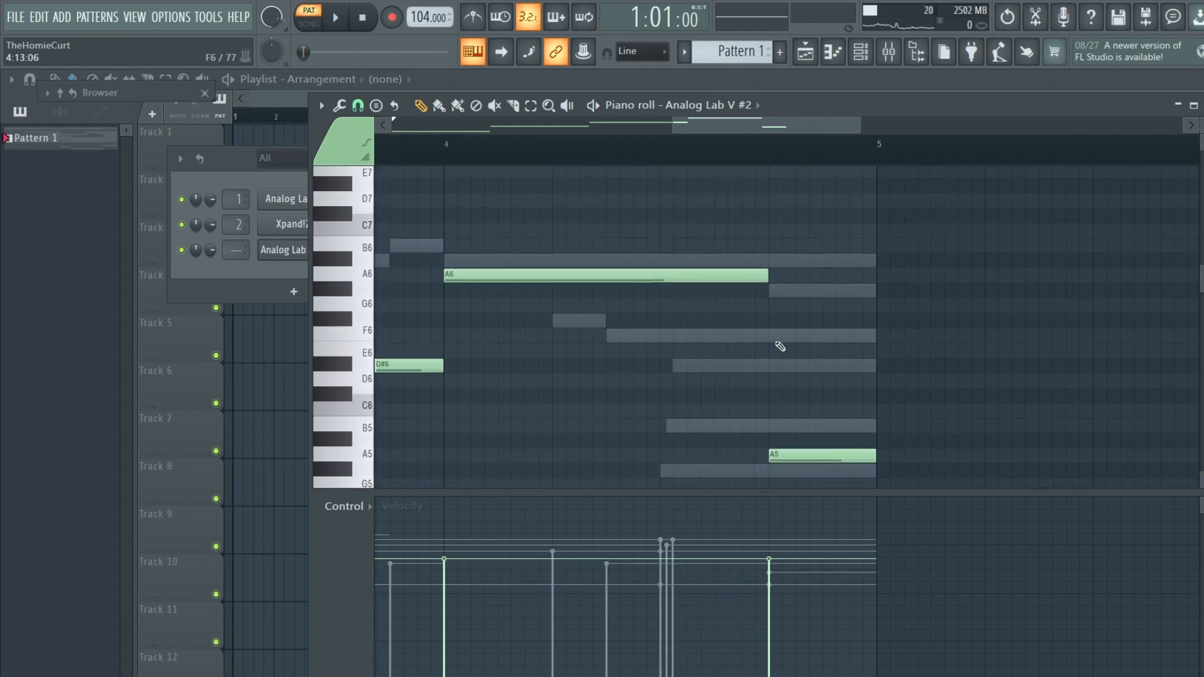
pyautogui.scroll(-4, 709, 160)
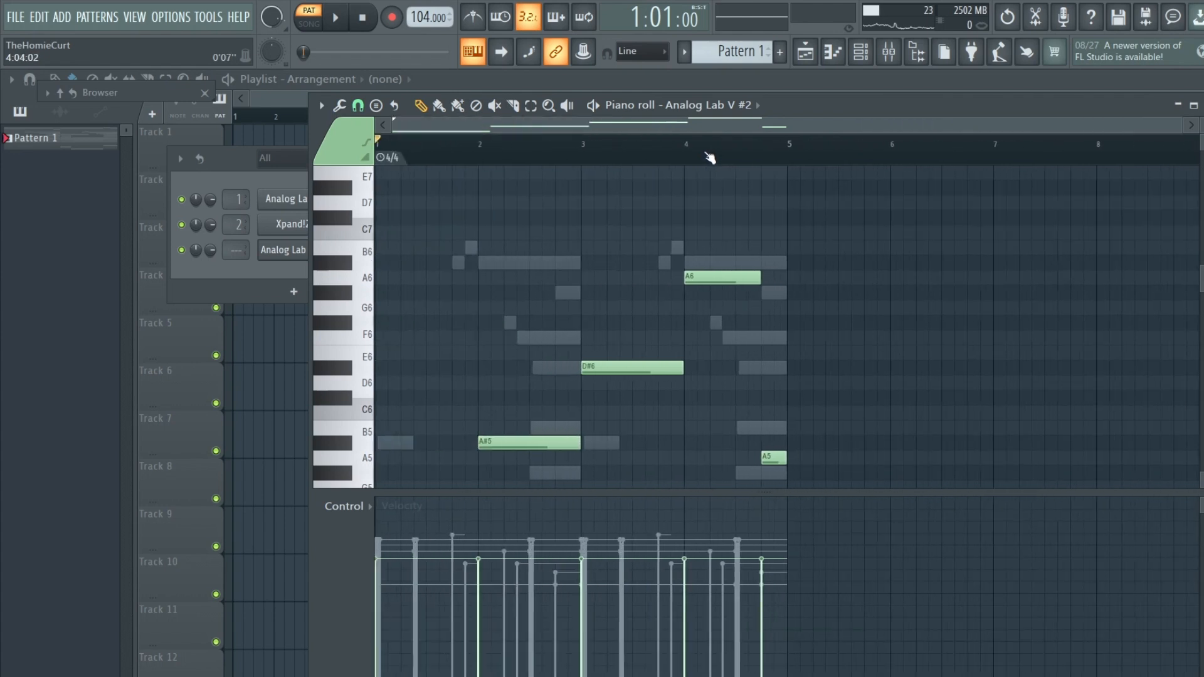
pyautogui.scroll(-4, 648, 303)
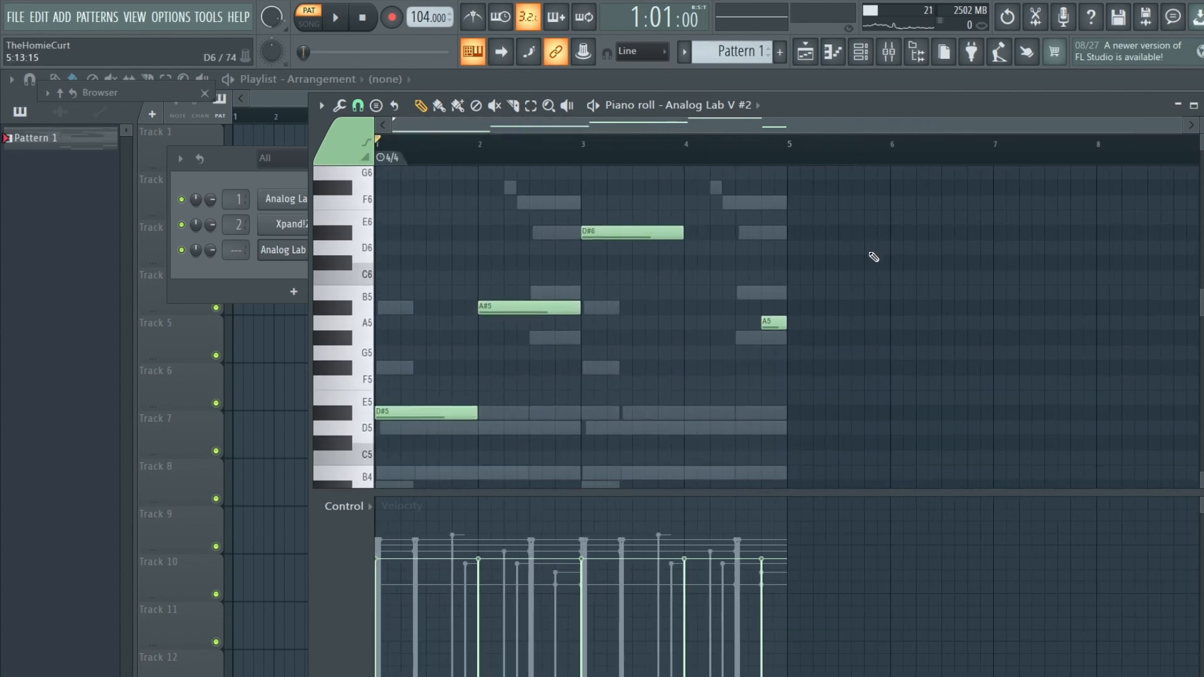
# Mute the Analog Lab V and Xpand!2 channels and return to the Analog Lab V #2 piano roll.
pyautogui.click(181, 199)
pyautogui.click(181, 224)
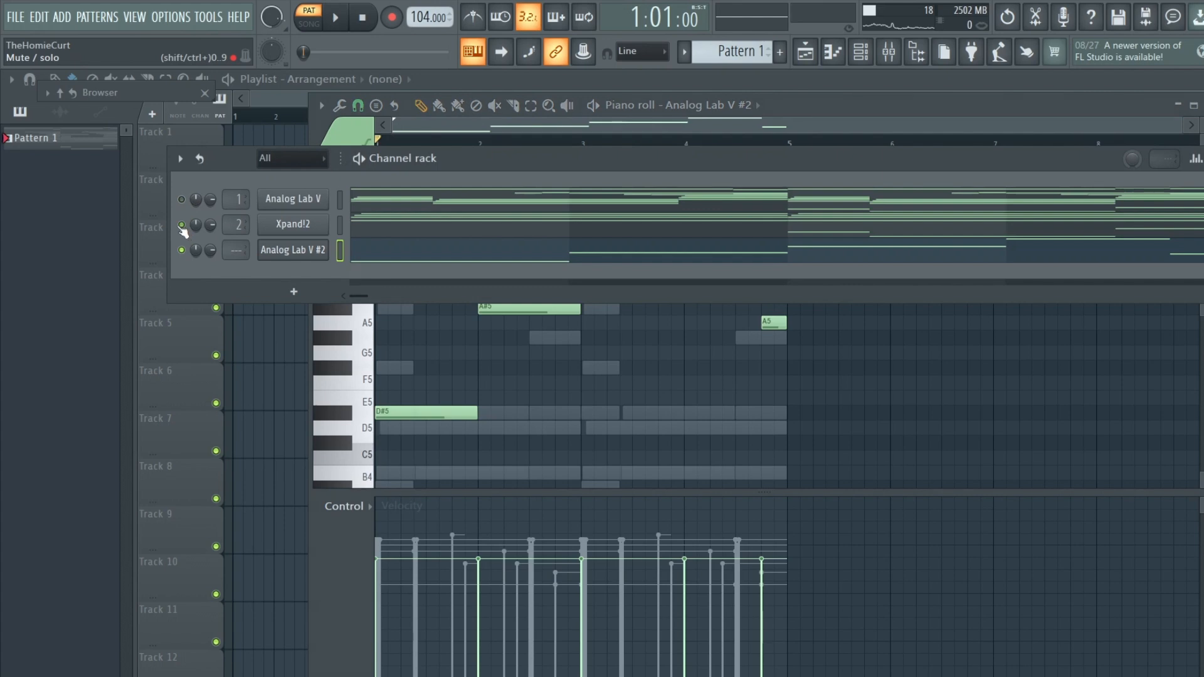
pyautogui.click(963, 113)
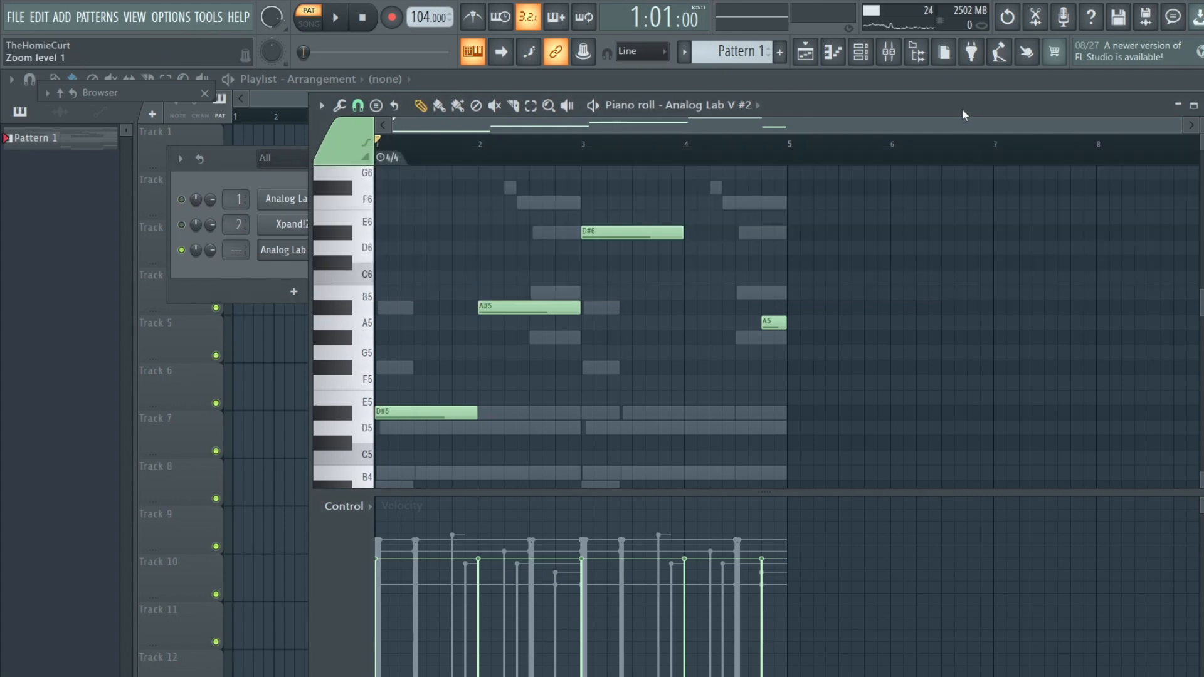
pyautogui.scroll(3, 843, 276)
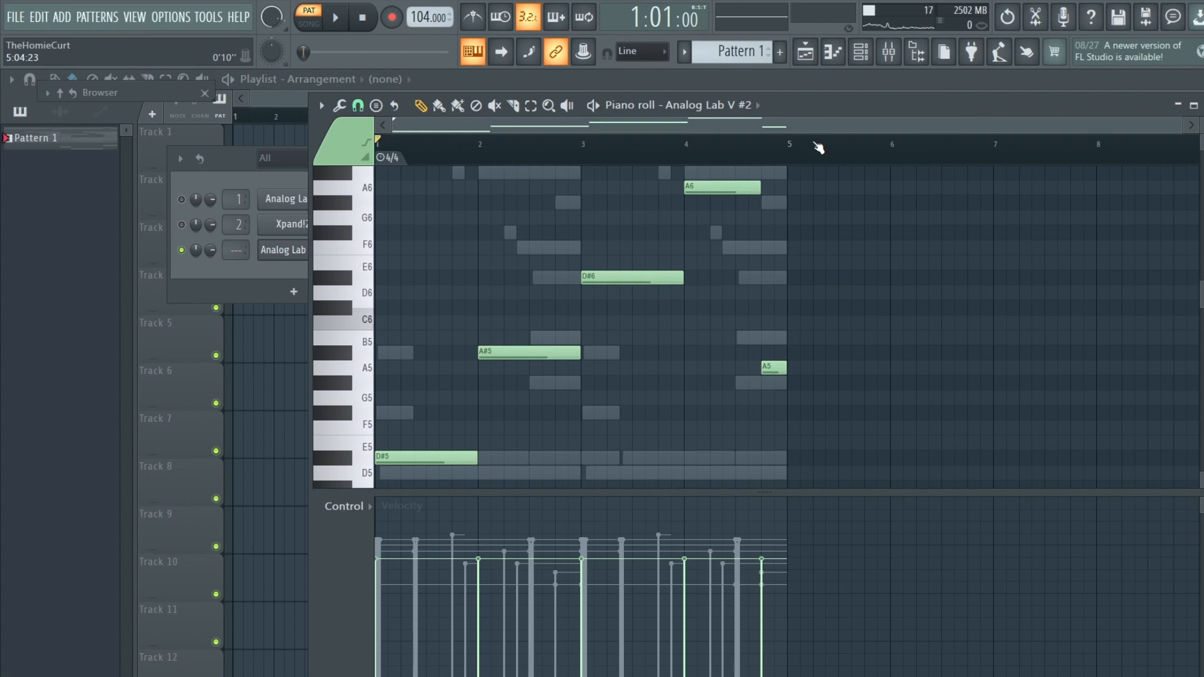
# Play the Analog Lab V #2 melody on its own, stop playback, and close its piano roll.
pyautogui.press('space')
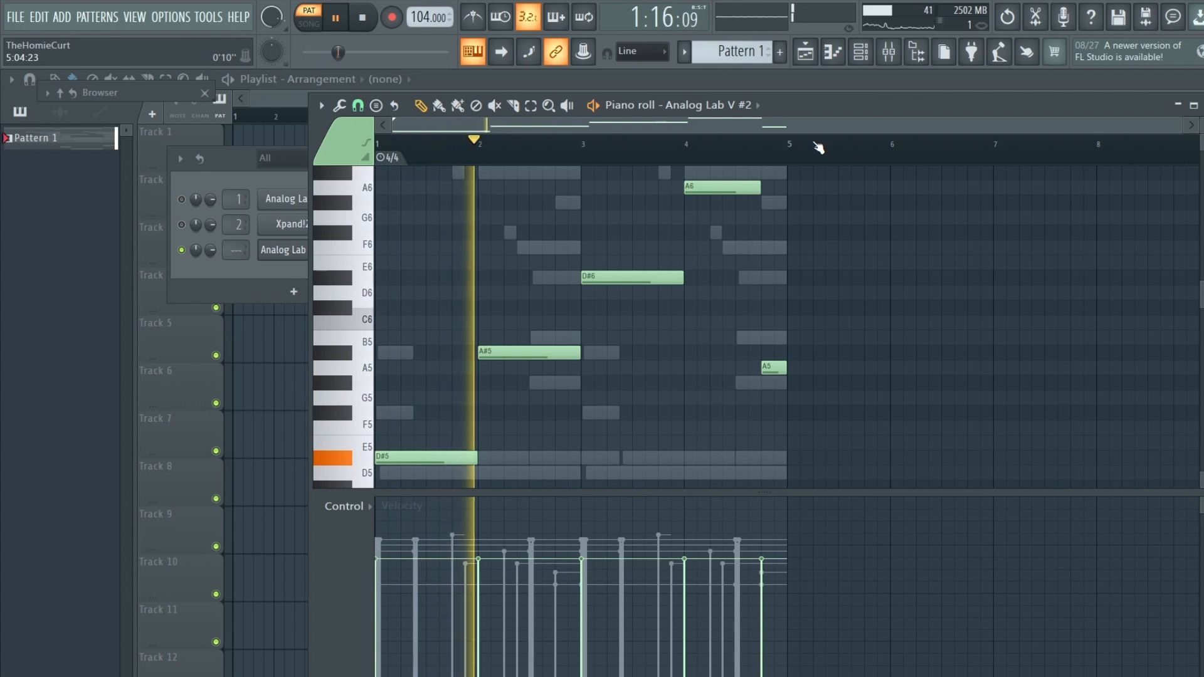
pyautogui.scroll(1, 950, 314)
pyautogui.scroll(-1, 951, 314)
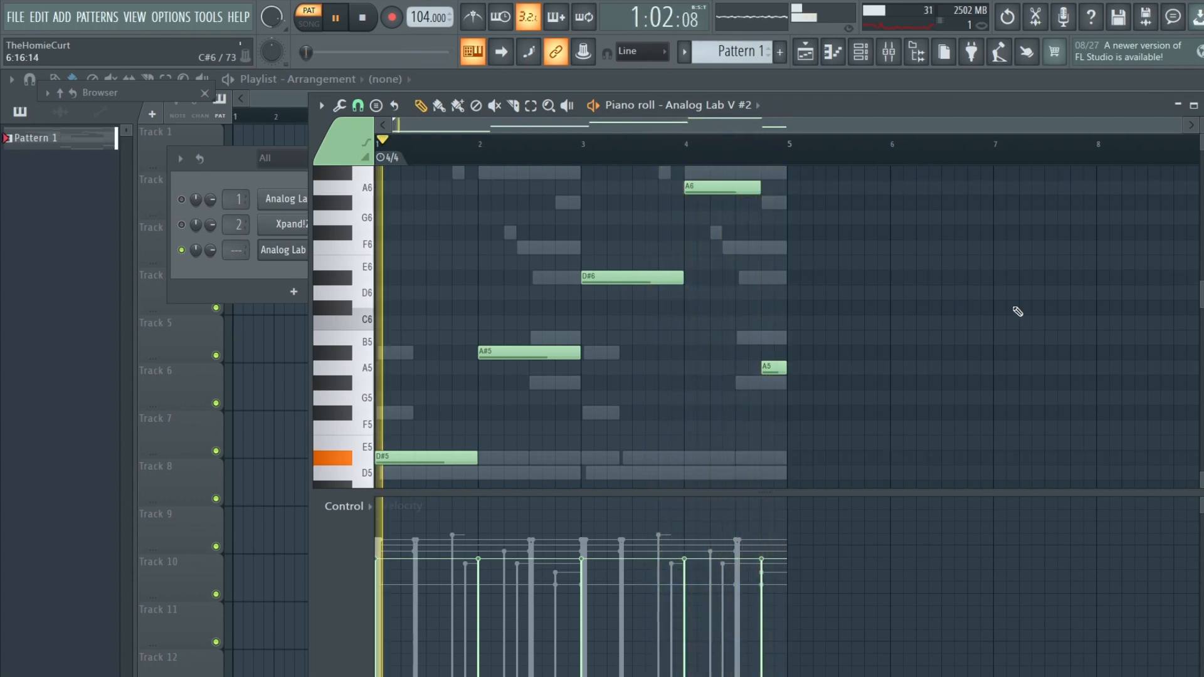
pyautogui.press('space')
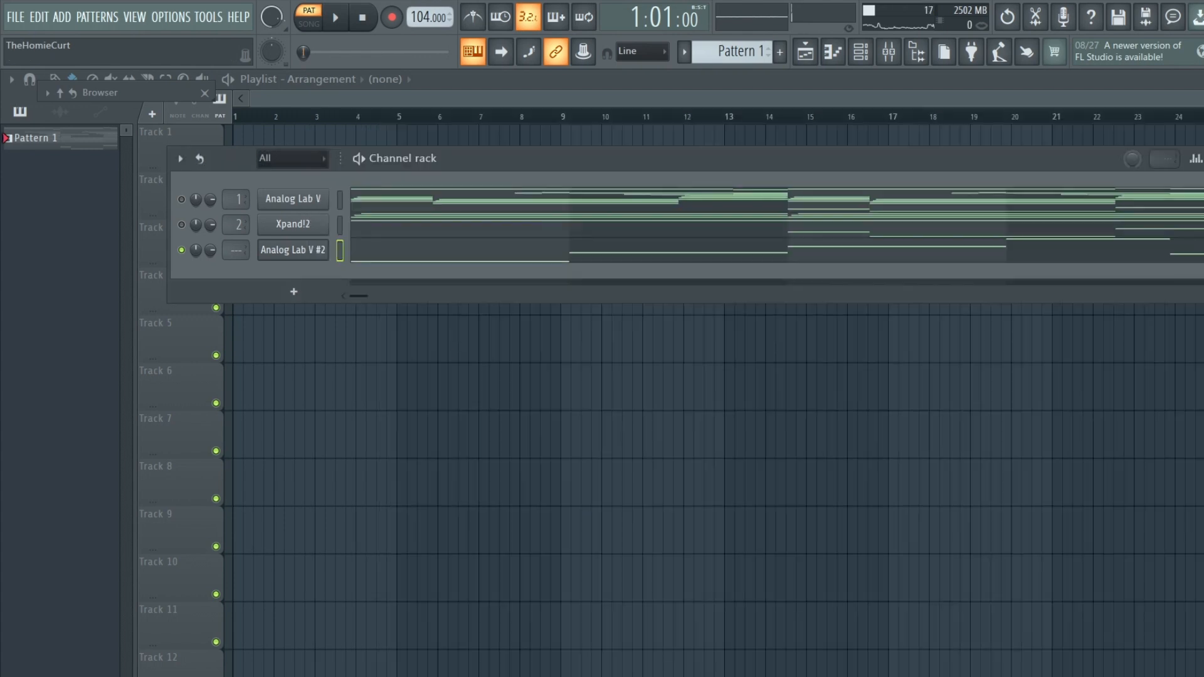
pyautogui.click(1200, 104)
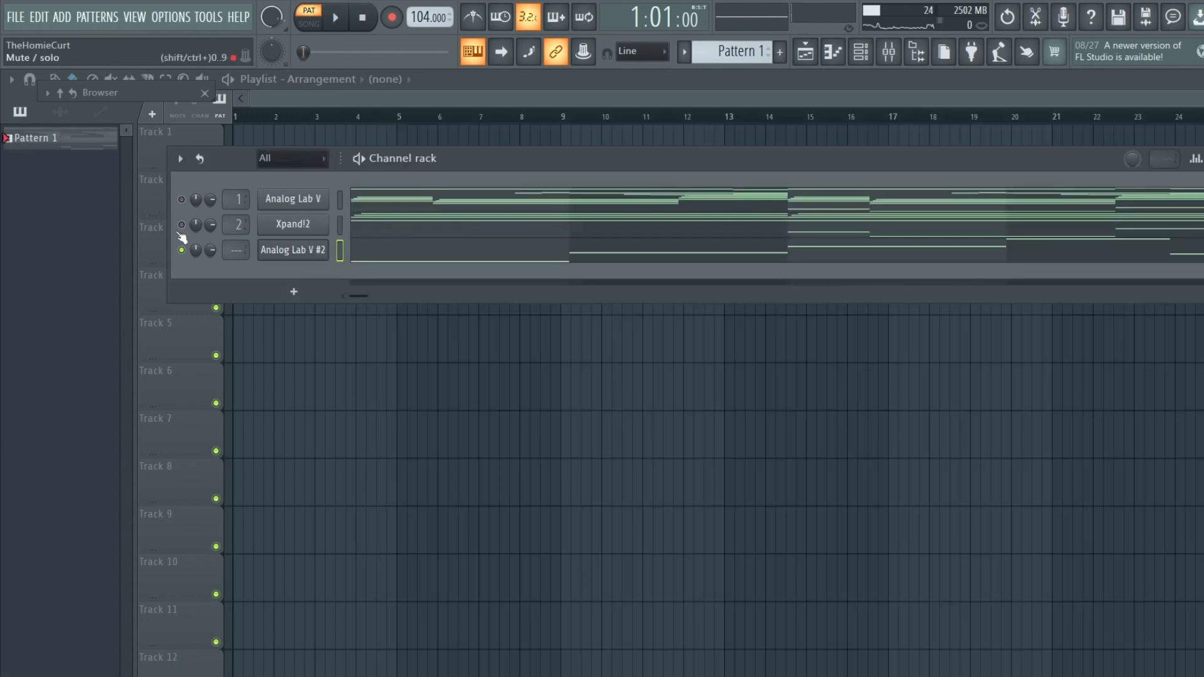
# Unmute the Analog Lab V and Xpand!2 channels, play all three melody parts together, and stop playback.
pyautogui.click(182, 200)
pyautogui.press('space')
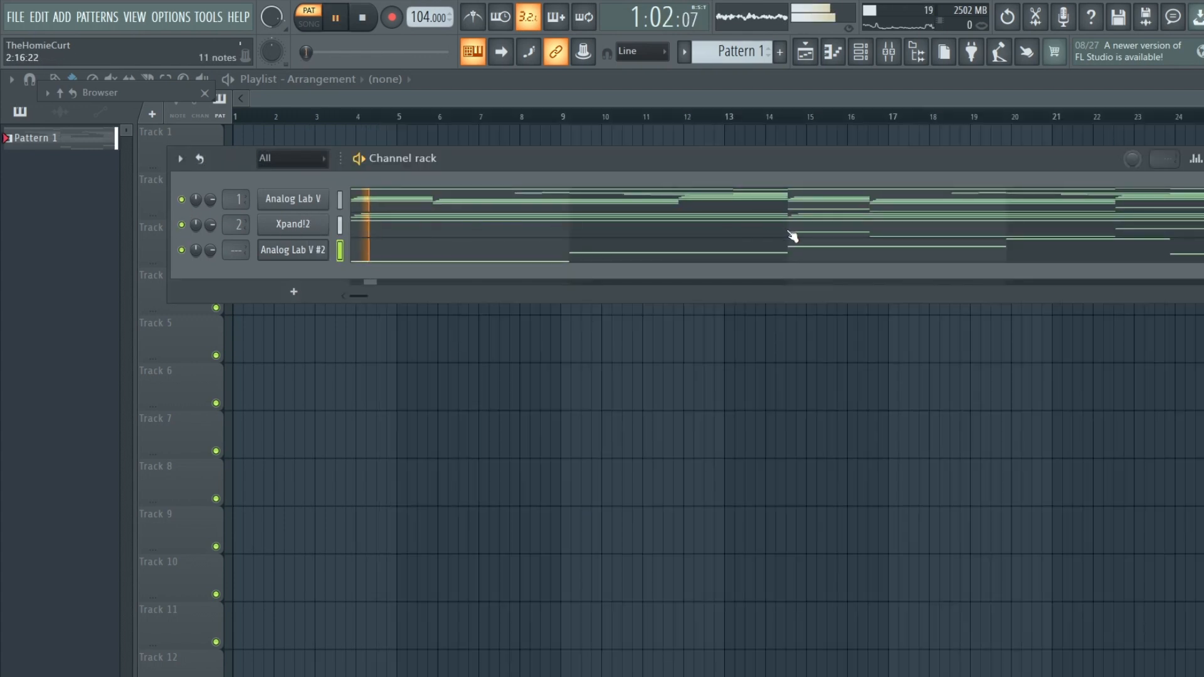
pyautogui.press('space')
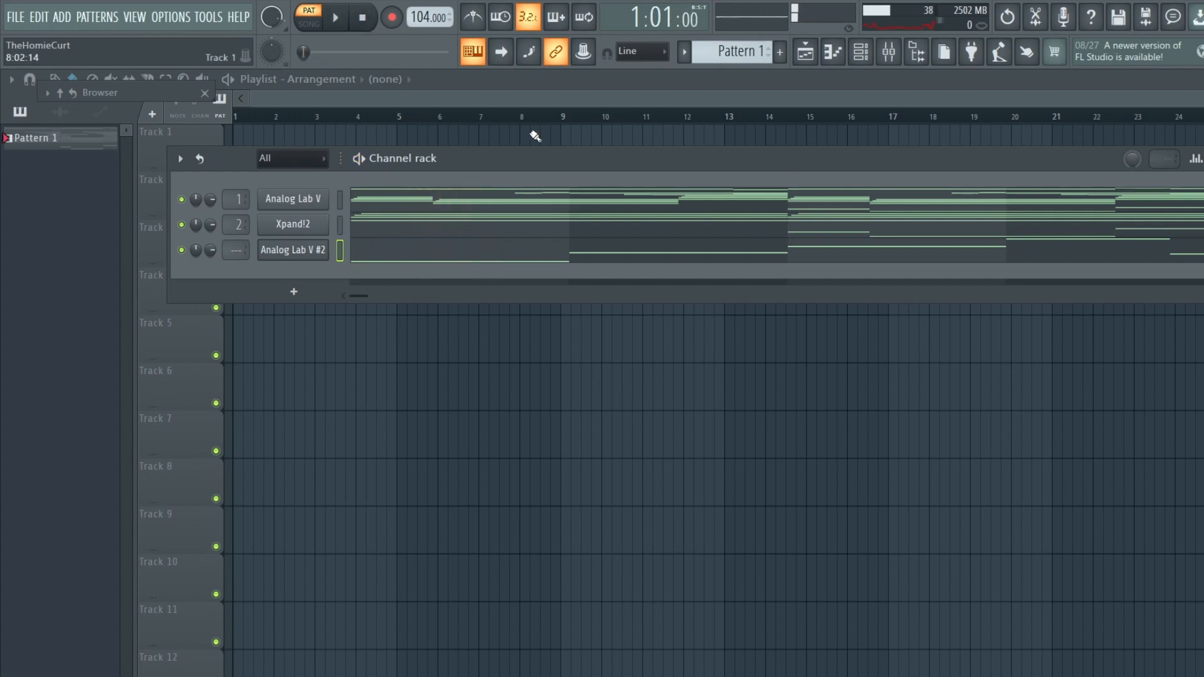
pyautogui.press('space')
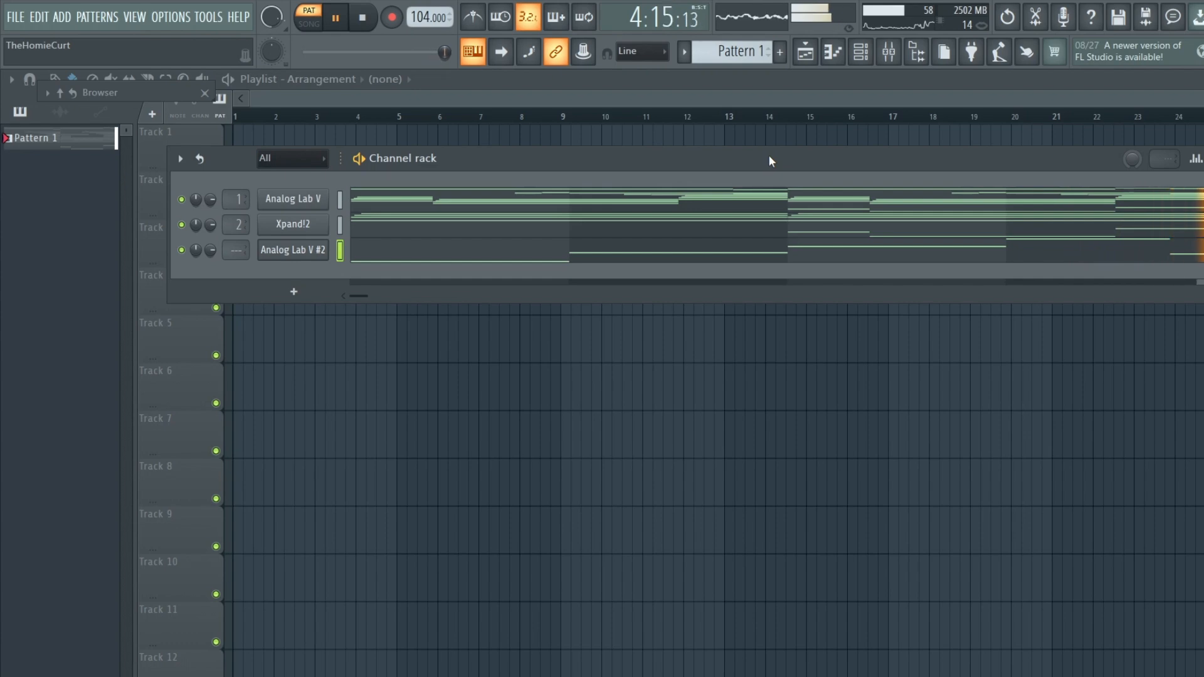
pyautogui.press('space')
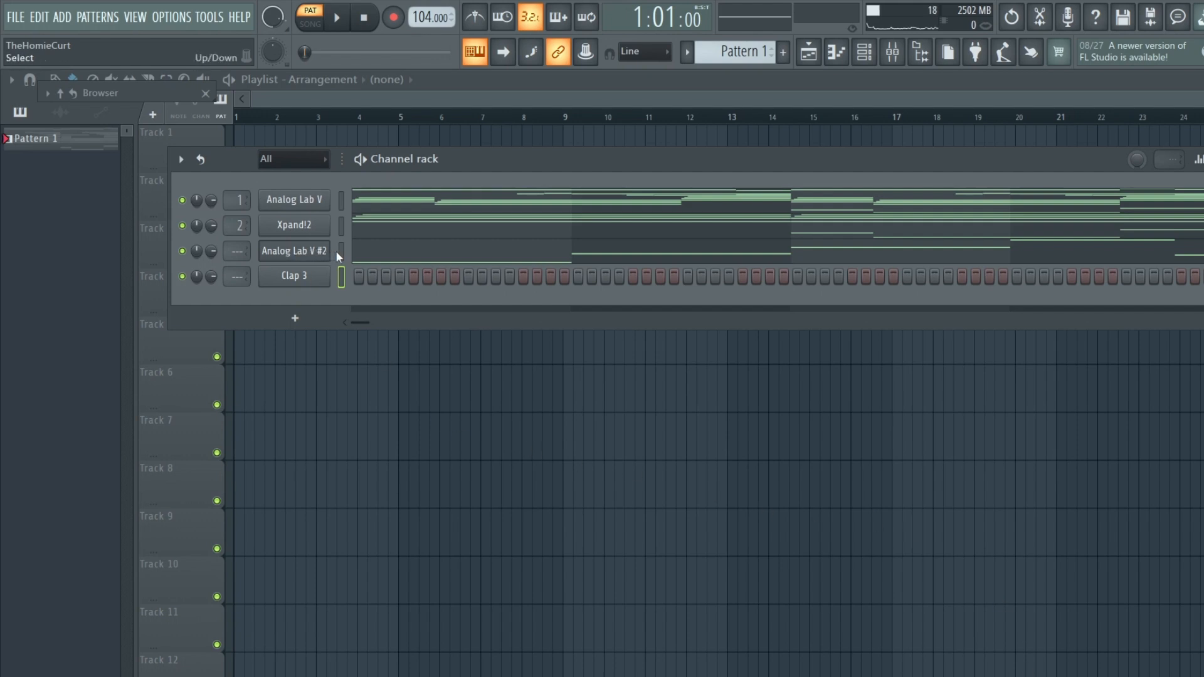
# Route the Analog Lab V #2 and Clap 3 channels to mixer tracks 3 and 4, leaving only Clap 3 selected and the mixer closed.
pyautogui.moveTo(341, 251); pyautogui.dragTo(341, 282)
pyautogui.hotkey('ctrl', 'l')
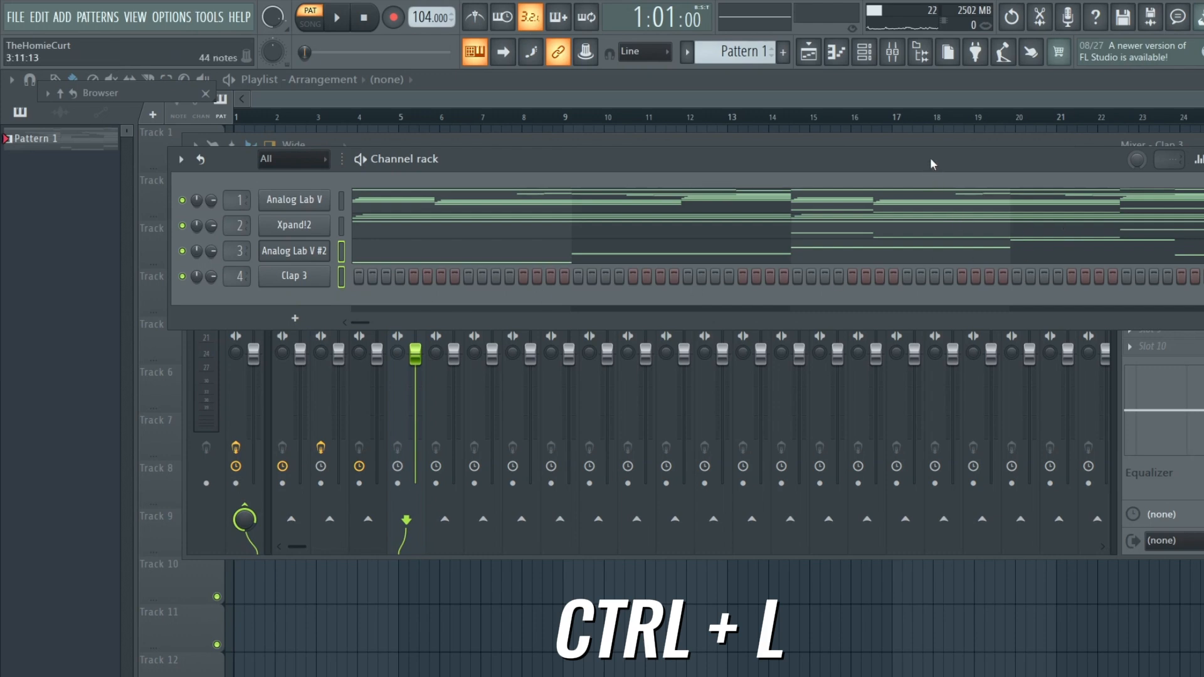
pyautogui.moveTo(931, 164)
pyautogui.mouseDown()
pyautogui.moveTo(931, 213)
pyautogui.moveTo(923, 183)
pyautogui.mouseUp()
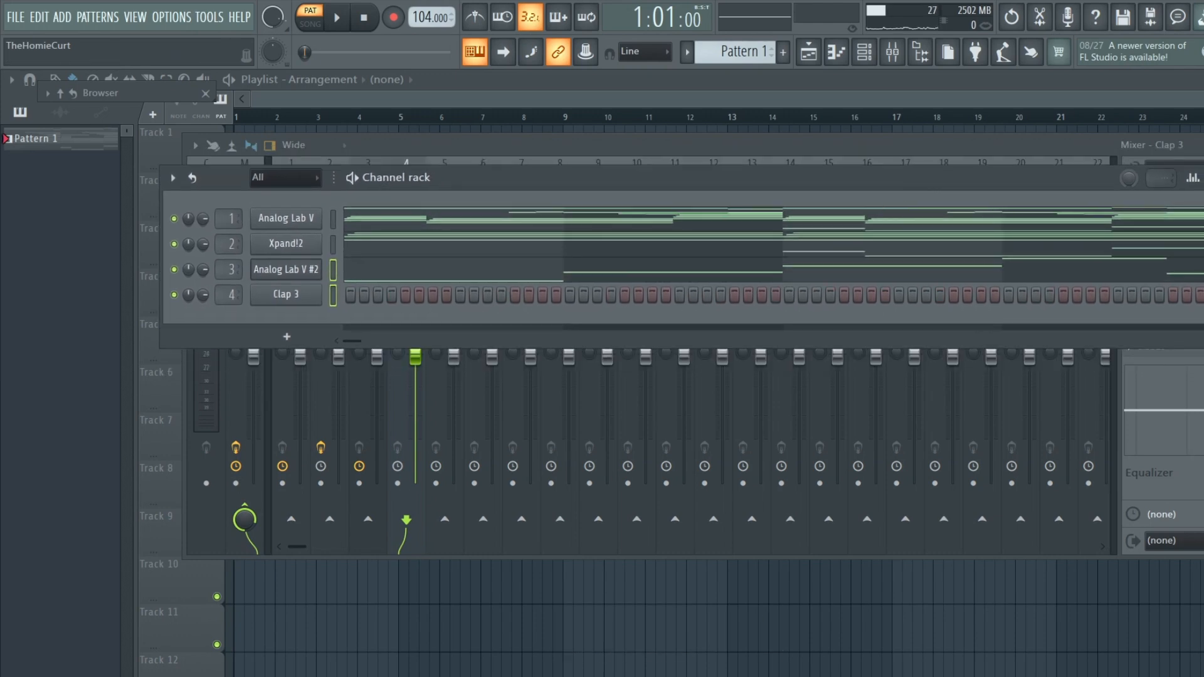
pyautogui.click(333, 296)
pyautogui.press('F9')
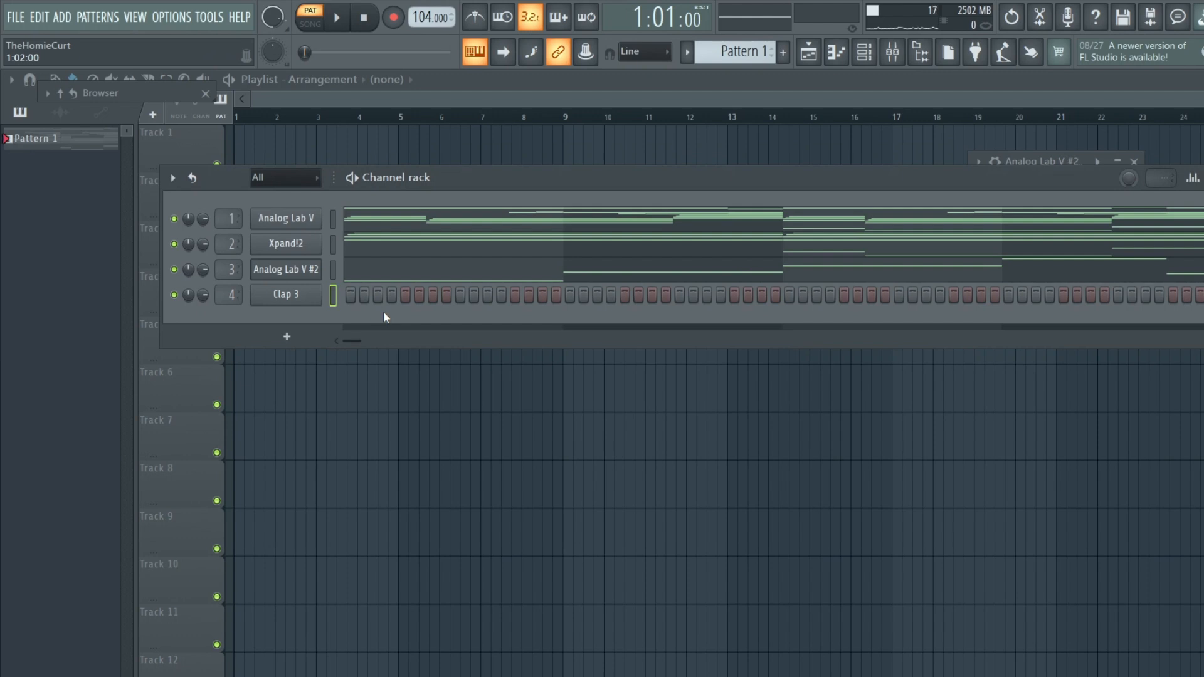
pyautogui.moveTo(473, 178)
pyautogui.mouseDown()
pyautogui.moveTo(484, 188)
pyautogui.moveTo(465, 199)
pyautogui.mouseUp()
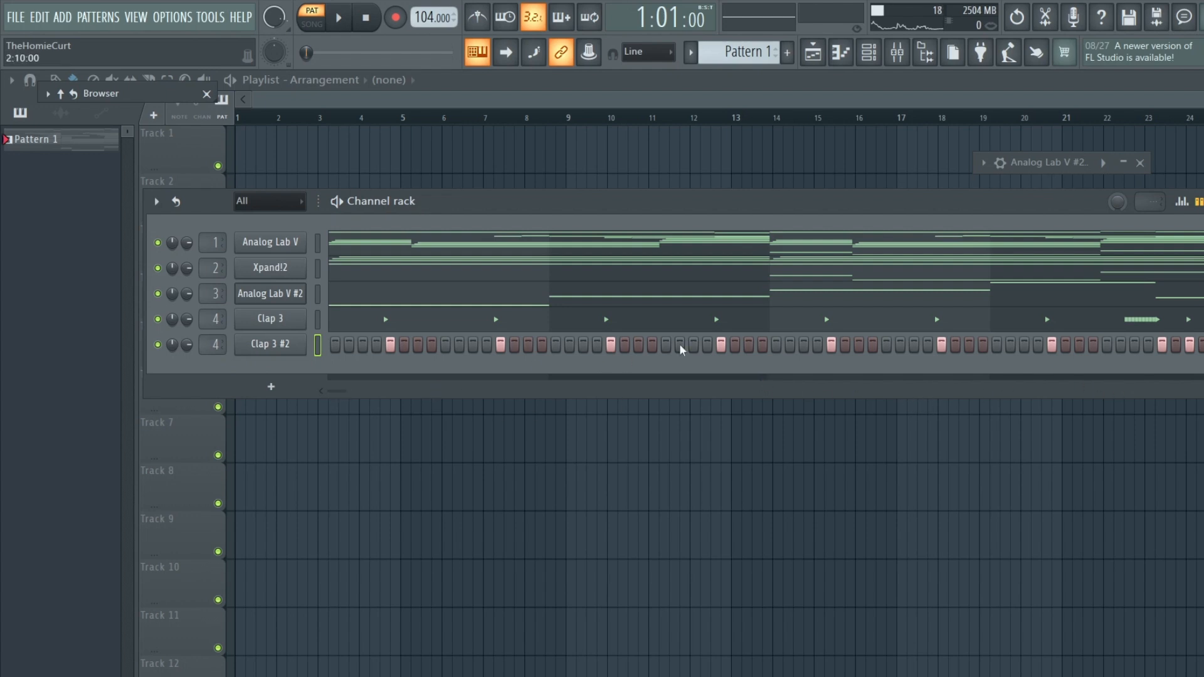
# Open the Clap 3 piano roll and zoom in on the rapid clap roll in bar 4.
pyautogui.click(1113, 326)
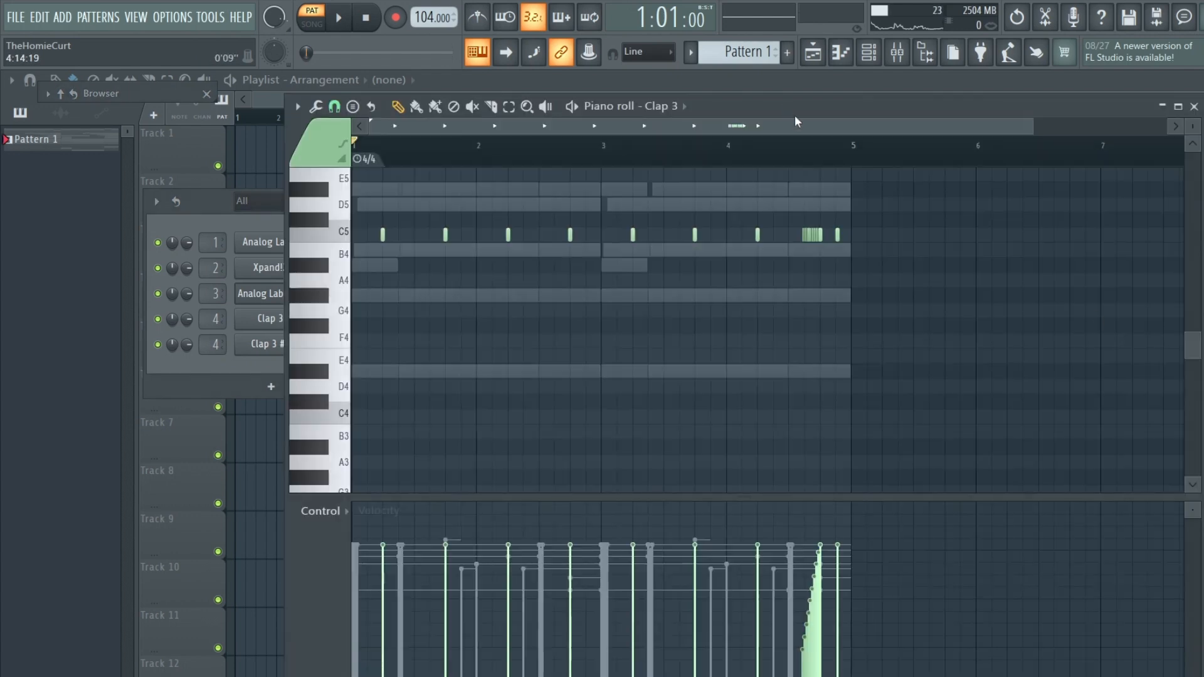
pyautogui.moveTo(798, 119); pyautogui.dragTo(800, 181)
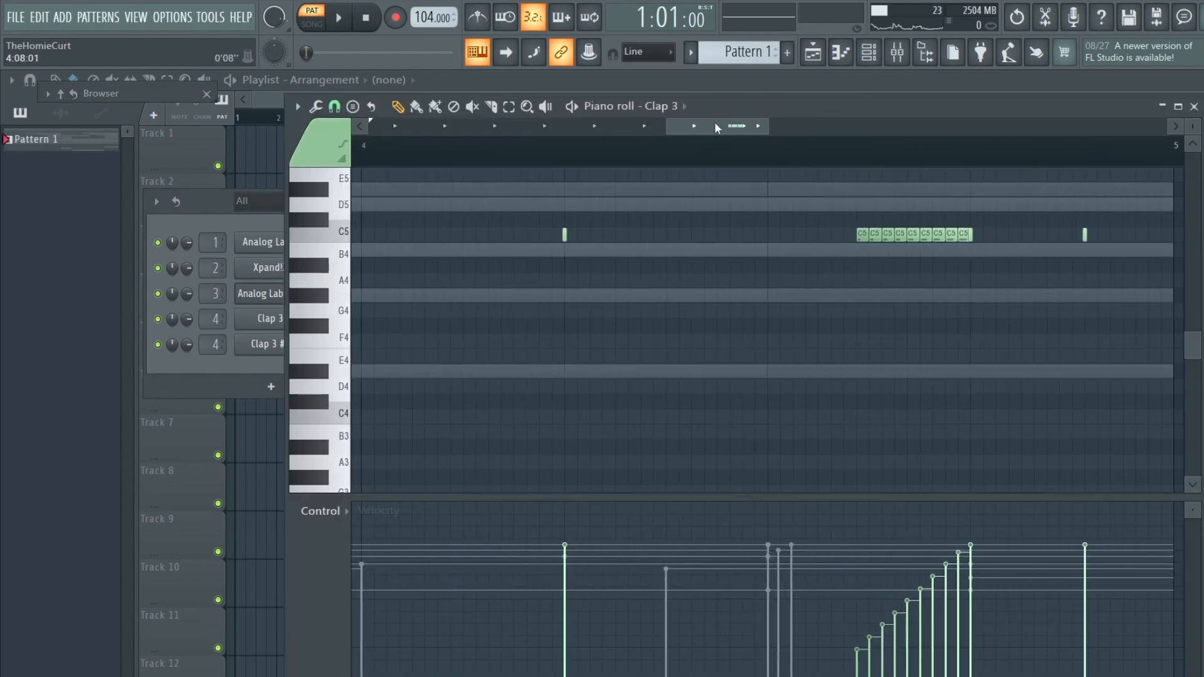
pyautogui.moveTo(713, 123); pyautogui.dragTo(732, 125)
# Play the clap roll from 4:09:00, stop playback, and close the Clap 3 piano roll.
pyautogui.click(606, 154)
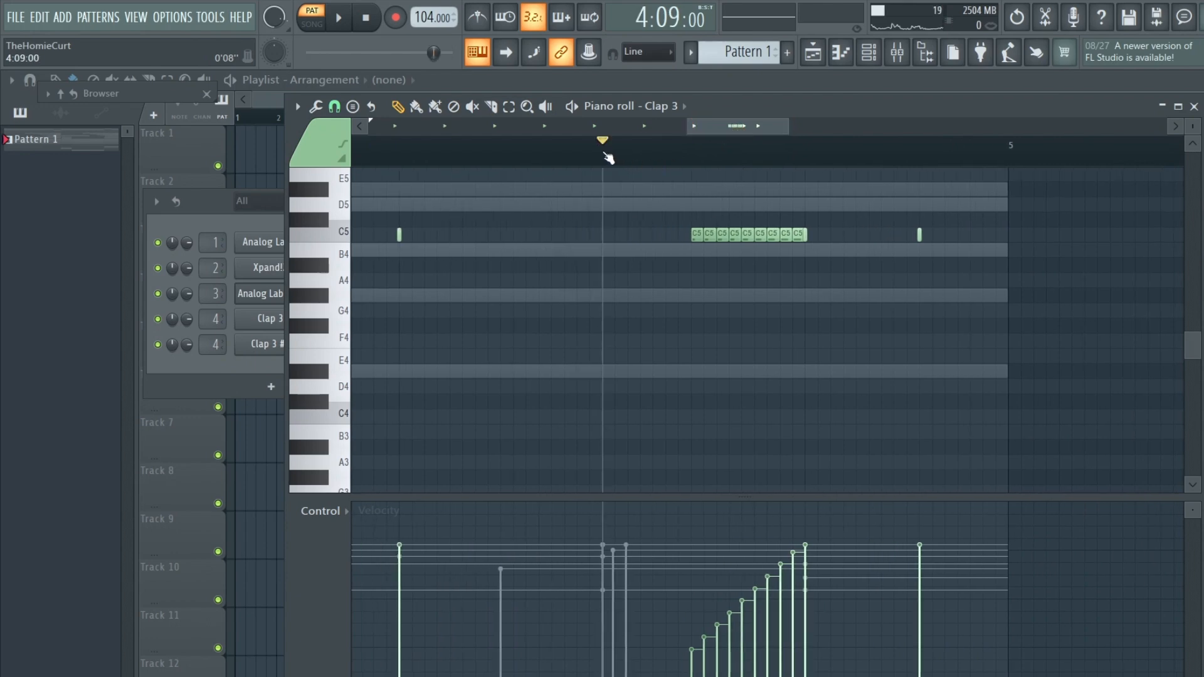
pyautogui.press('space')
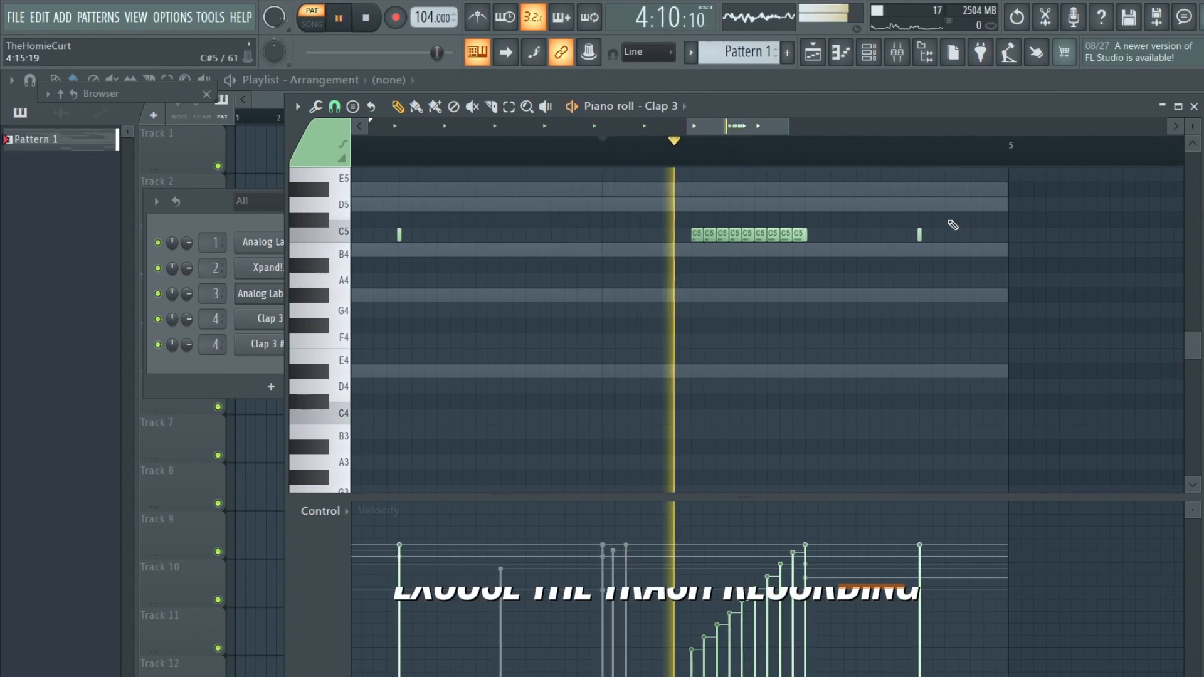
pyautogui.press('space')
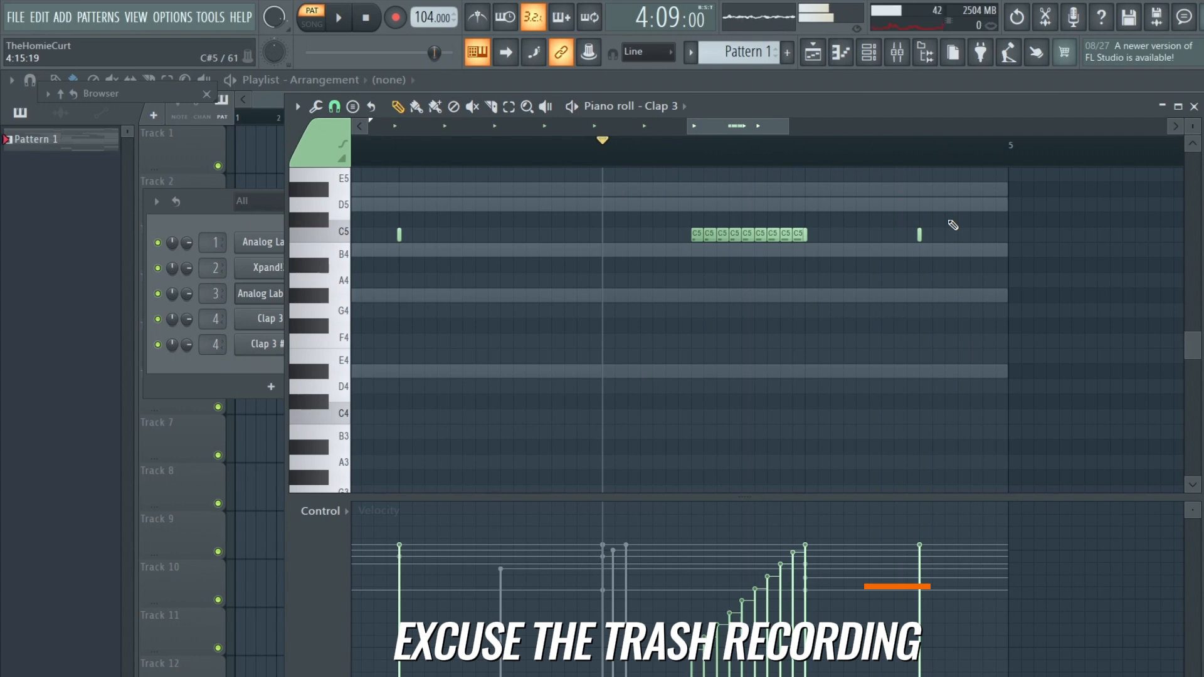
pyautogui.scroll(-2, 721, 151)
pyautogui.scroll(-3, 721, 152)
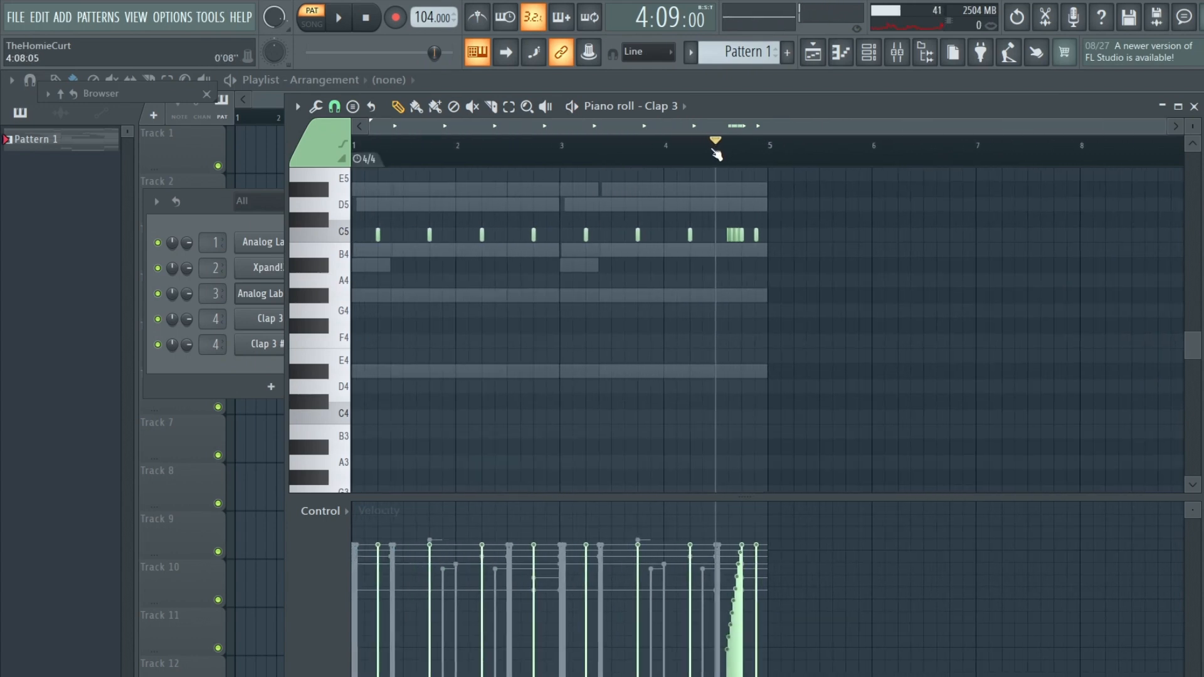
pyautogui.click(1195, 108)
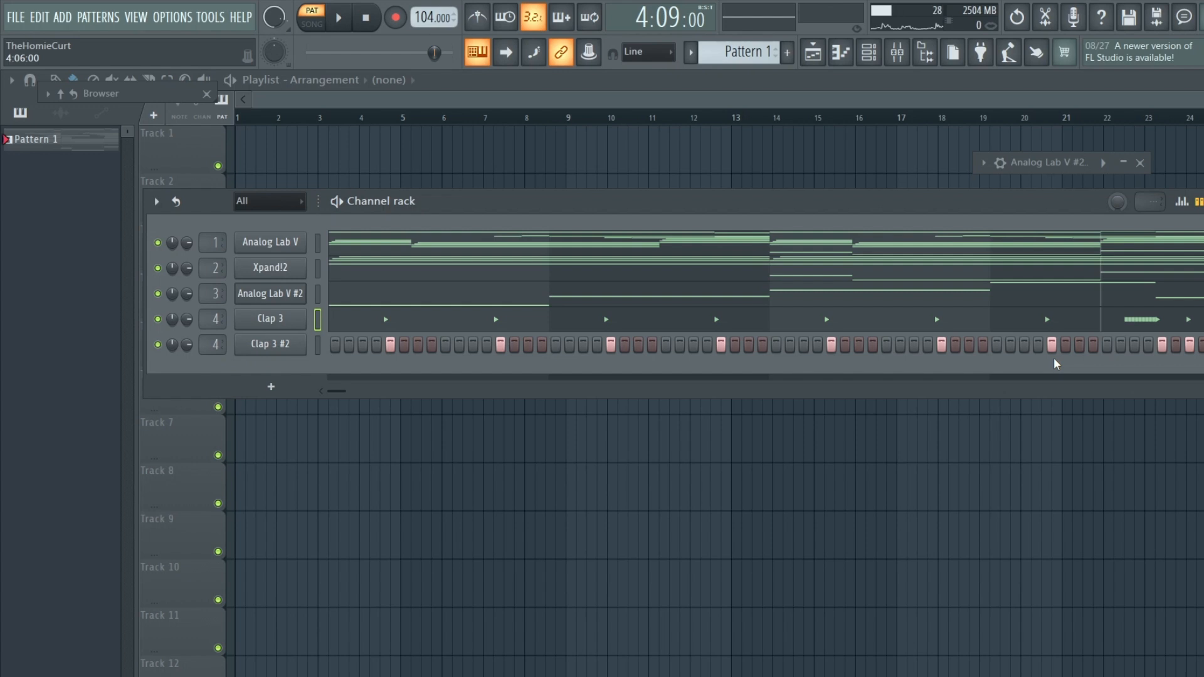
# Review the Clap 3 and Clap 3 #2 notes in their piano rolls, and play the melody with both claps from the start.
pyautogui.click(437, 317)
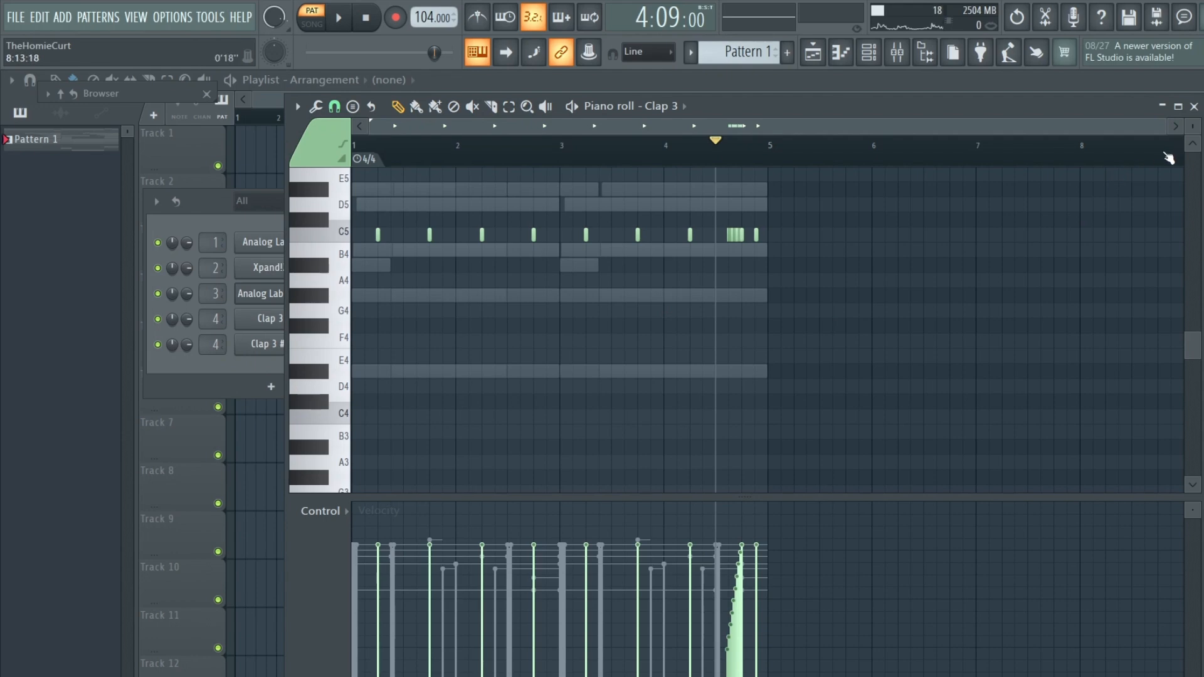
pyautogui.click(1194, 107)
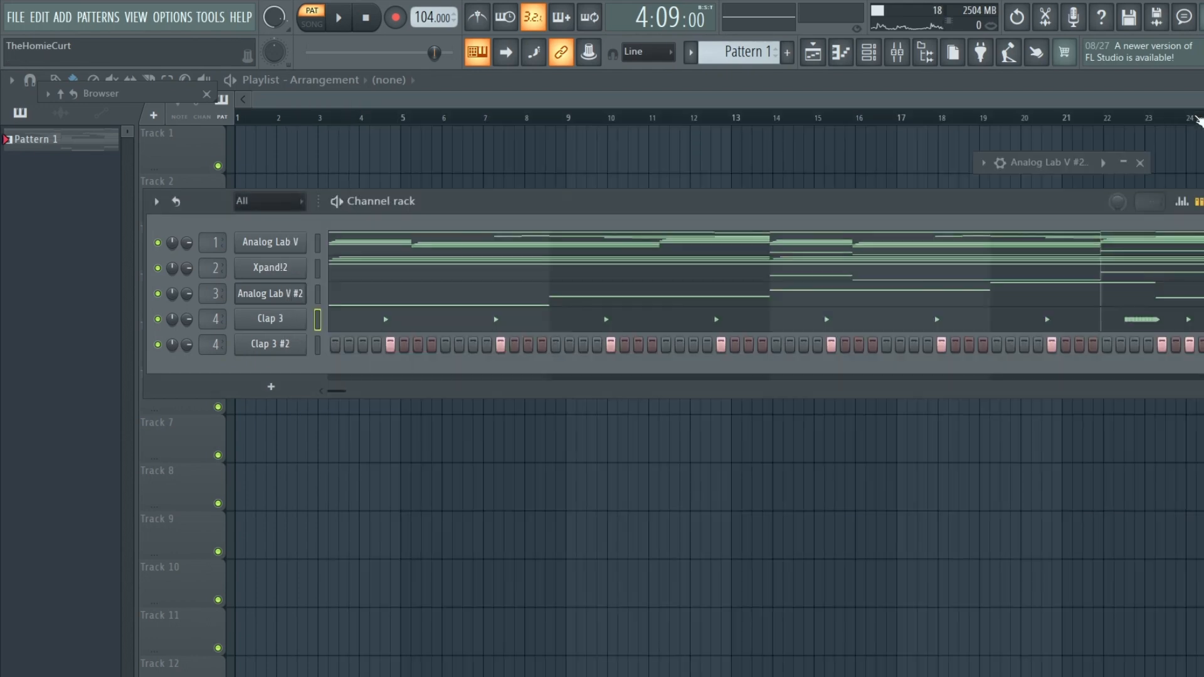
pyautogui.rightClick(270, 345)
pyautogui.click(332, 342)
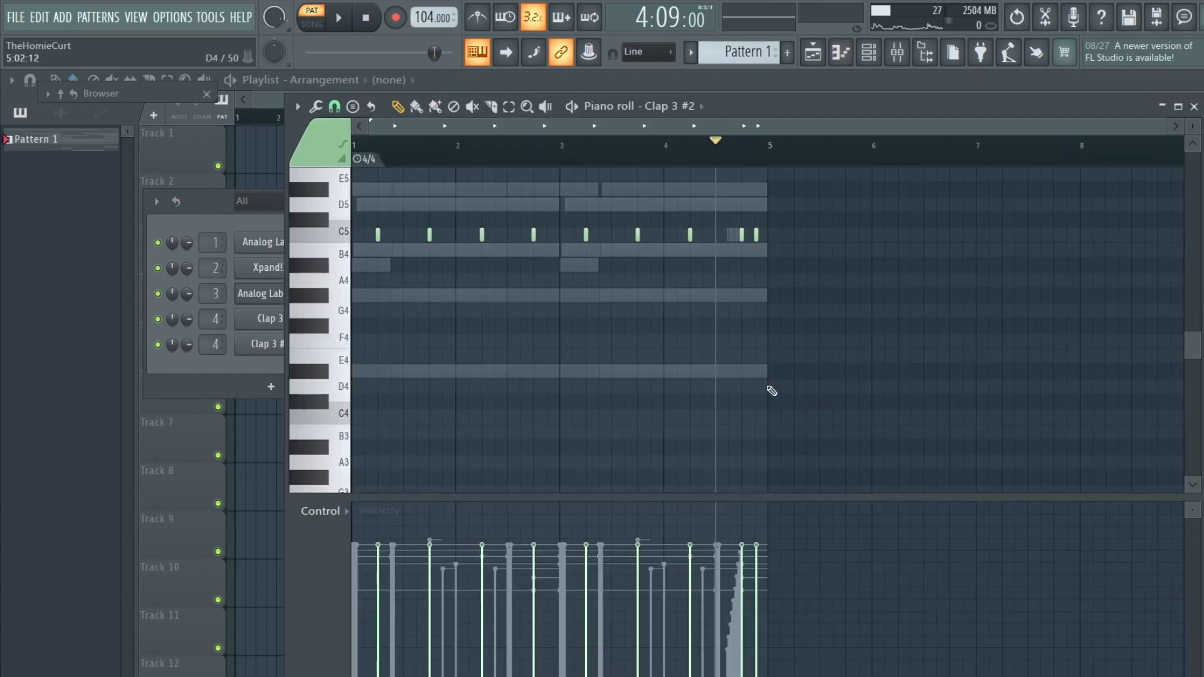
pyautogui.click(369, 19)
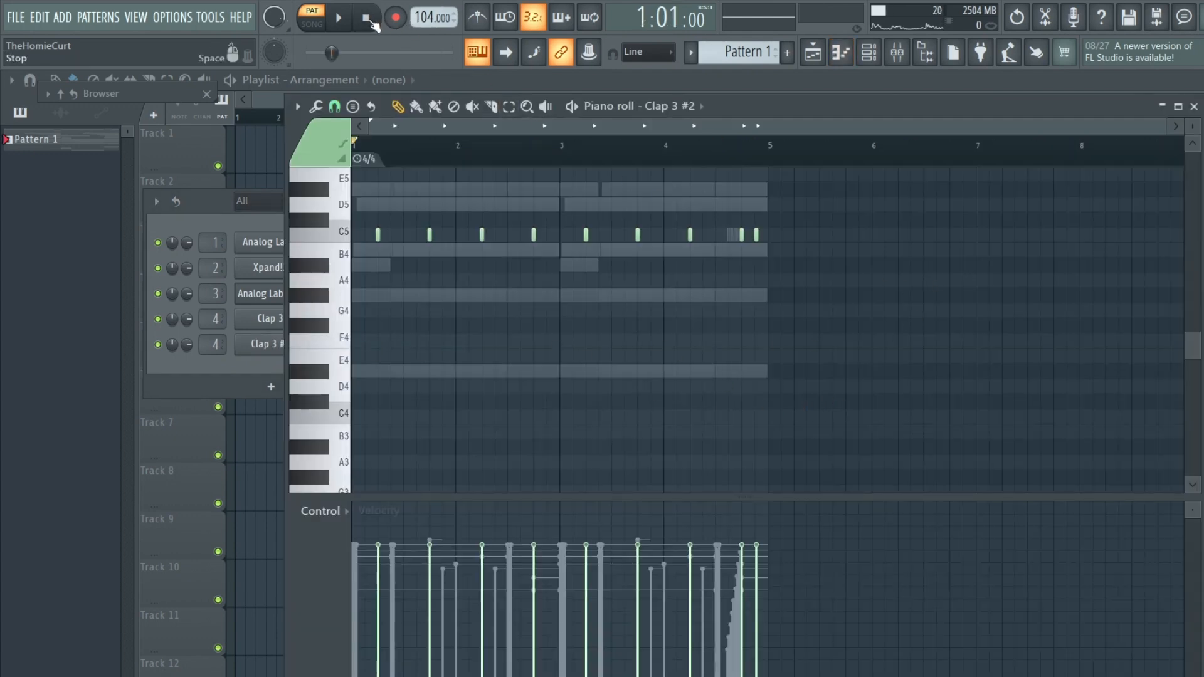
pyautogui.click(1194, 107)
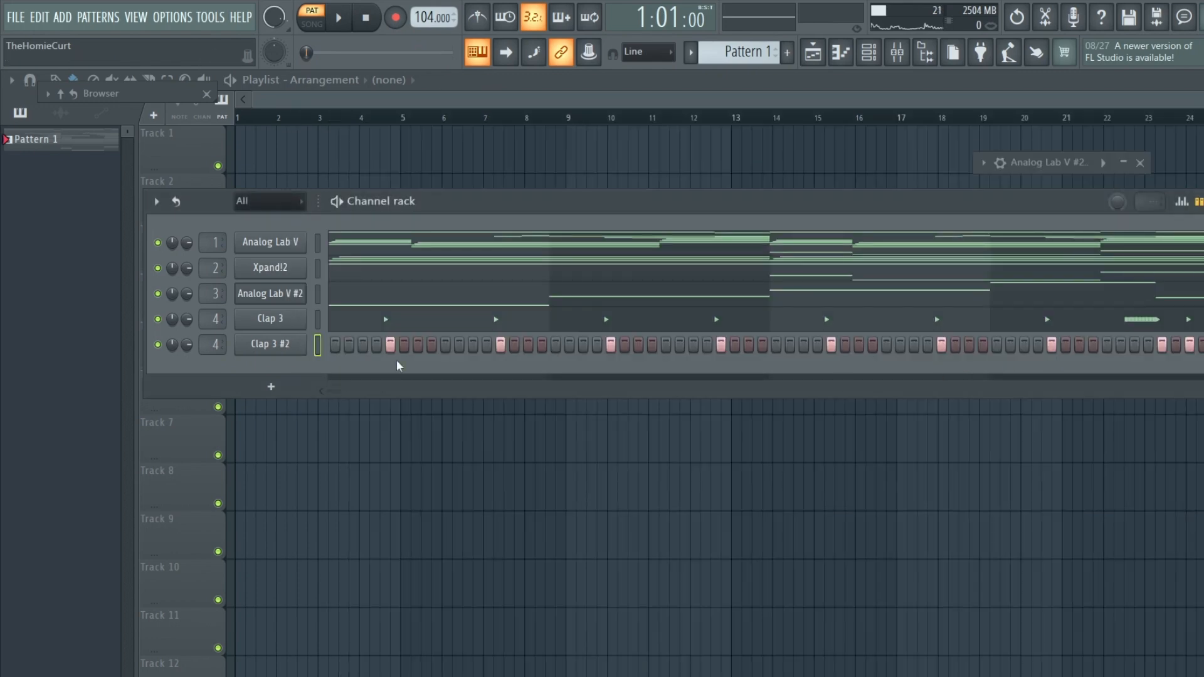
pyautogui.press('space')
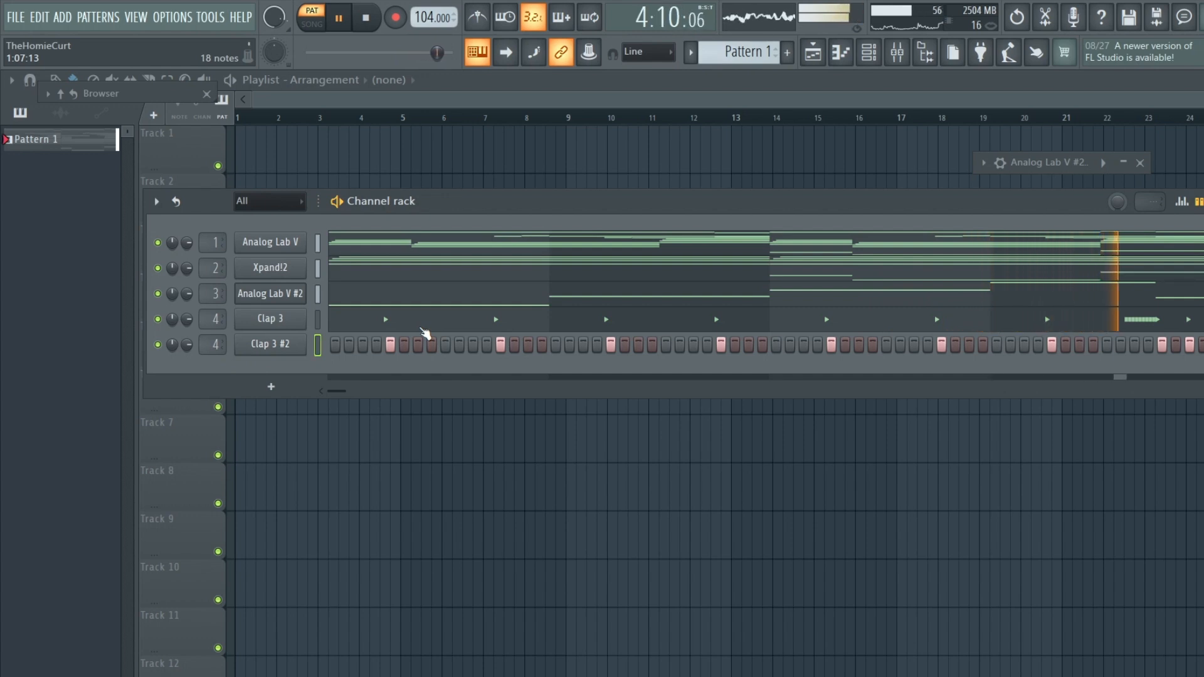
pyautogui.press('space')
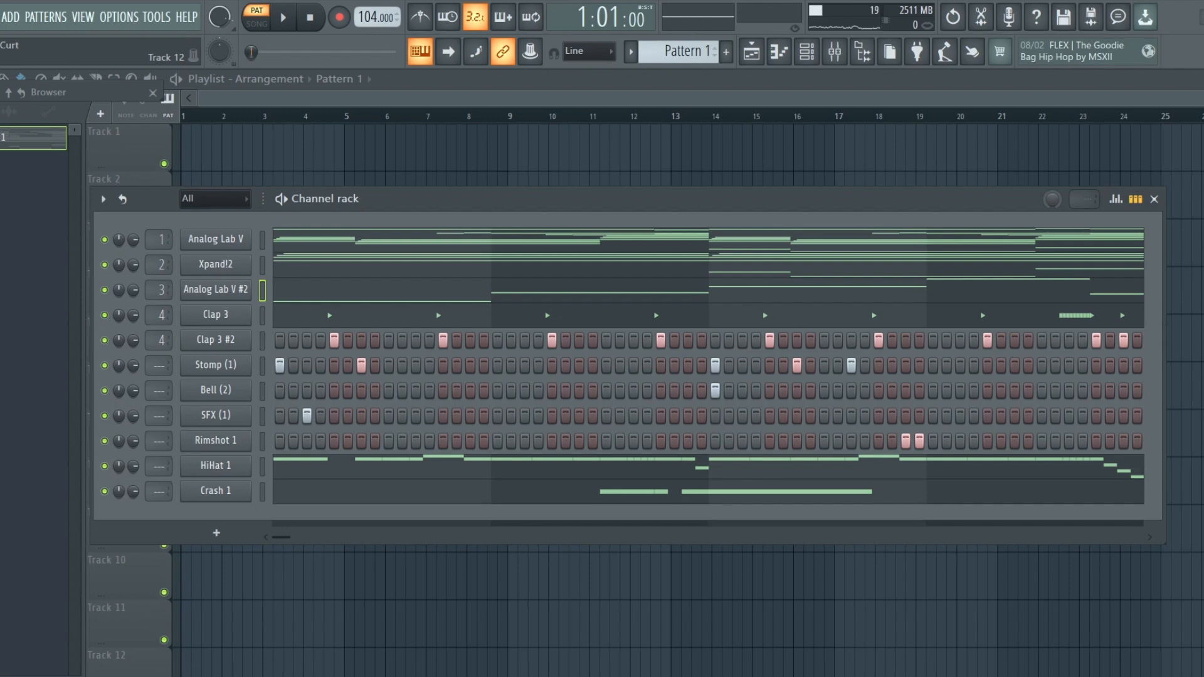
# Go through the percussion channels from Stomp (1) to Crash 1, play the full pattern, and stop playback.
pyautogui.click(262, 364)
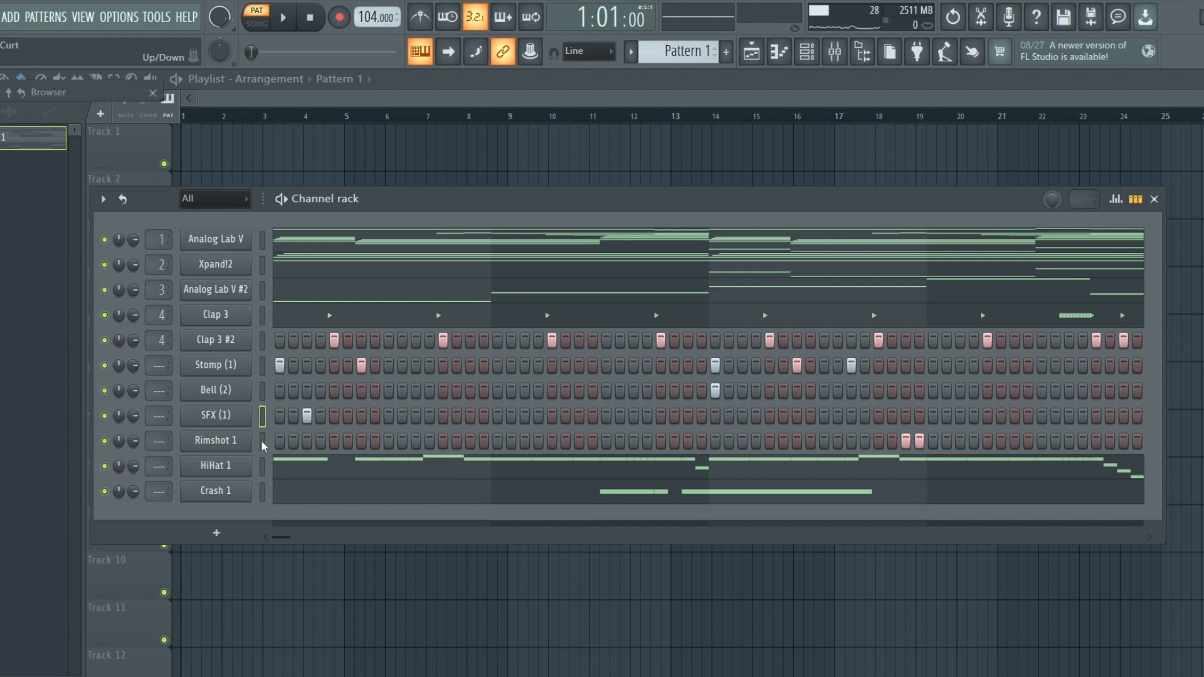
pyautogui.click(263, 491)
pyautogui.press('space')
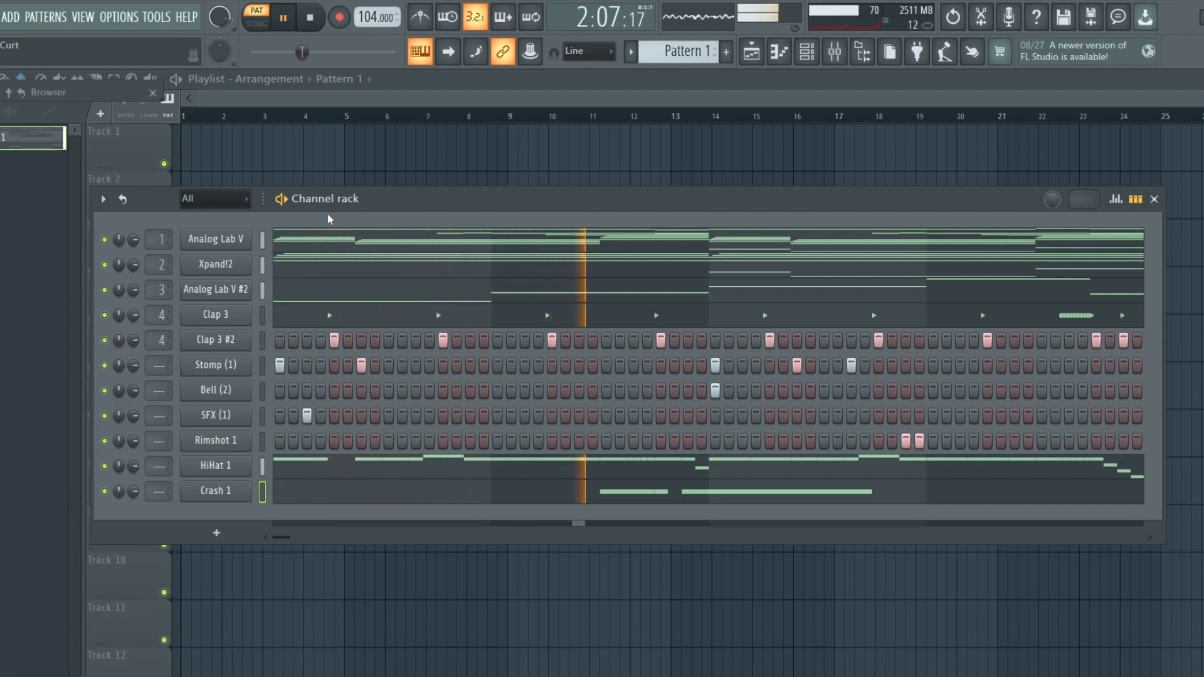
pyautogui.press('space')
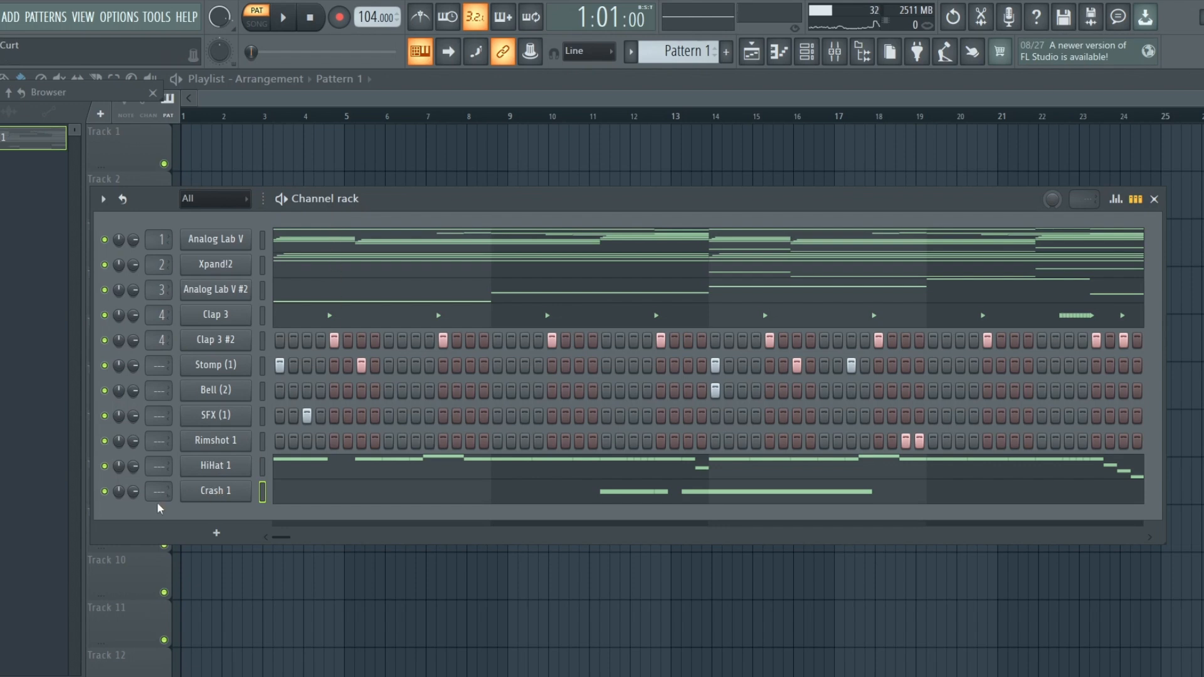
# Mute every channel except Crash 1.
pyautogui.click(104, 239)
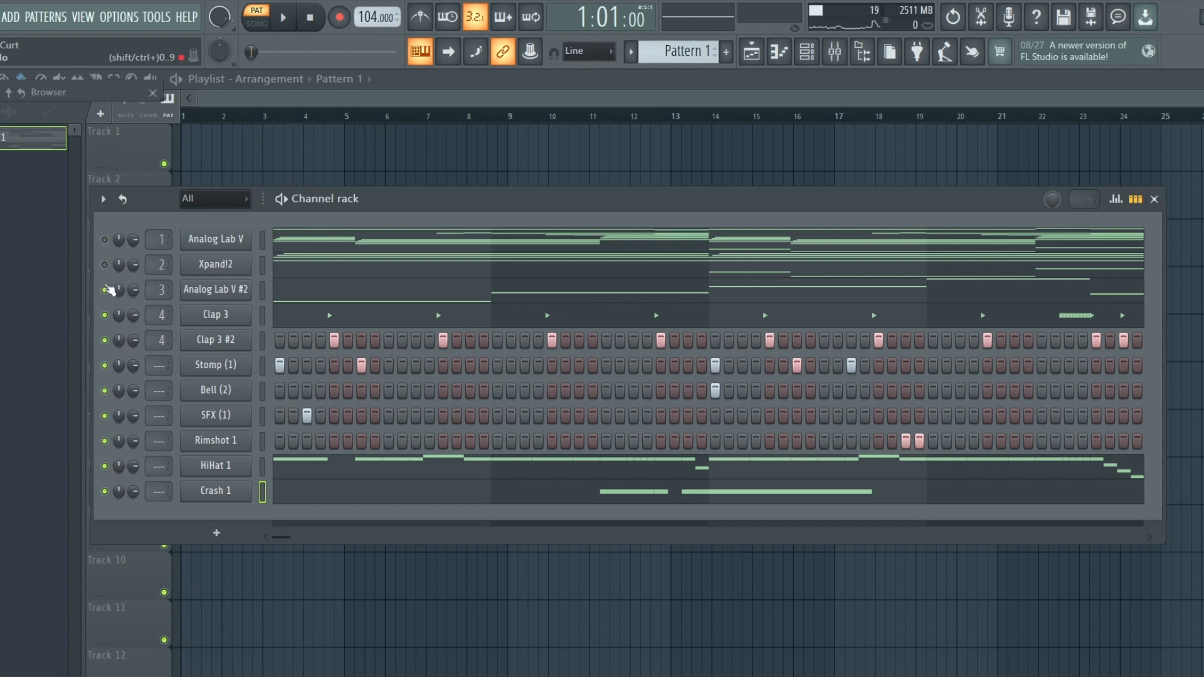
pyautogui.click(104, 315)
pyautogui.click(104, 340)
pyautogui.click(104, 365)
pyautogui.click(104, 390)
pyautogui.click(104, 415)
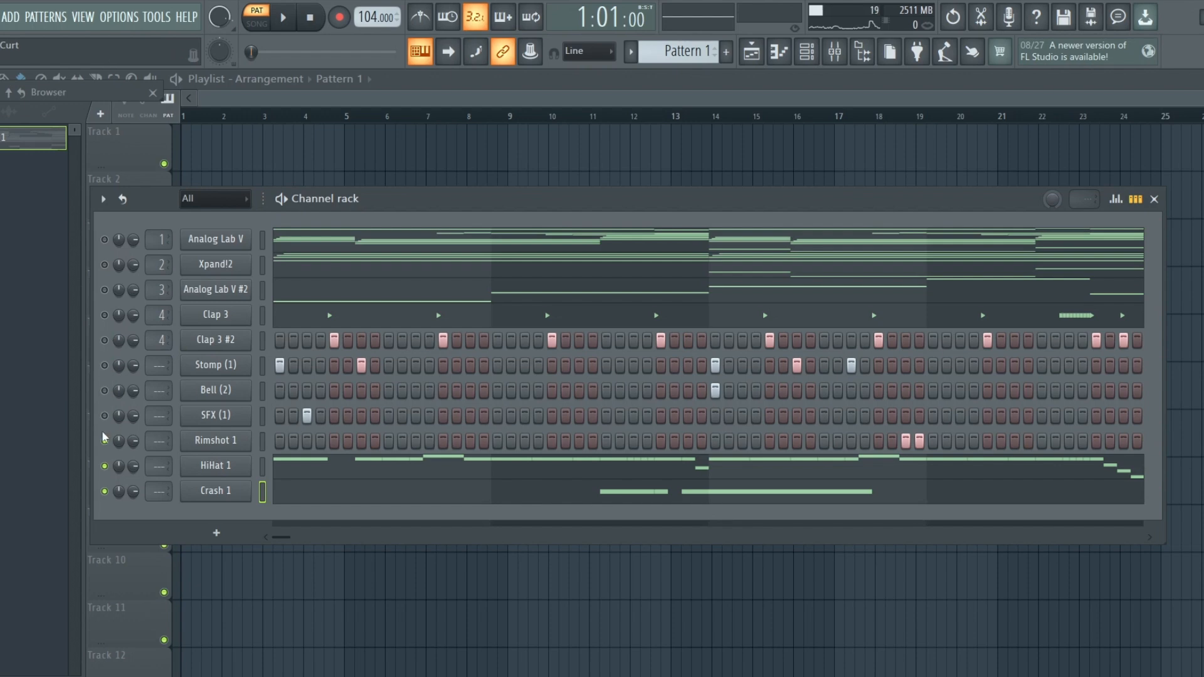
pyautogui.click(105, 440)
pyautogui.click(104, 466)
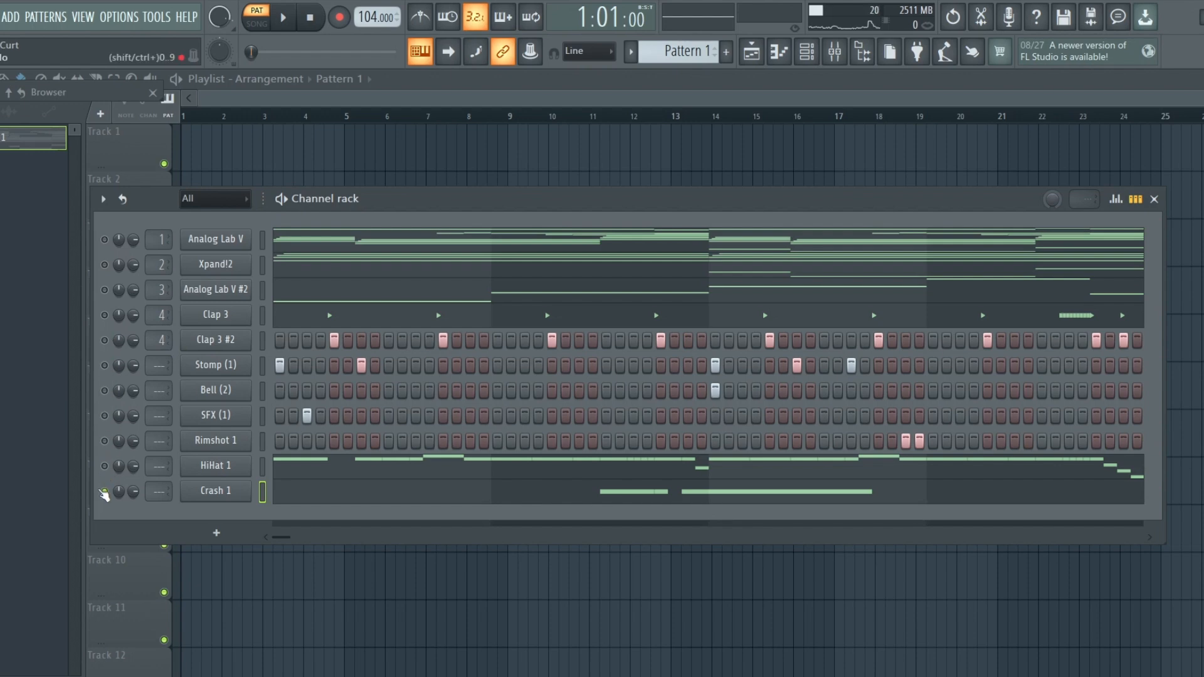
# Open the Crash 1 channel settings and check its Crash 1.wav sample and playback options.
pyautogui.click(212, 497)
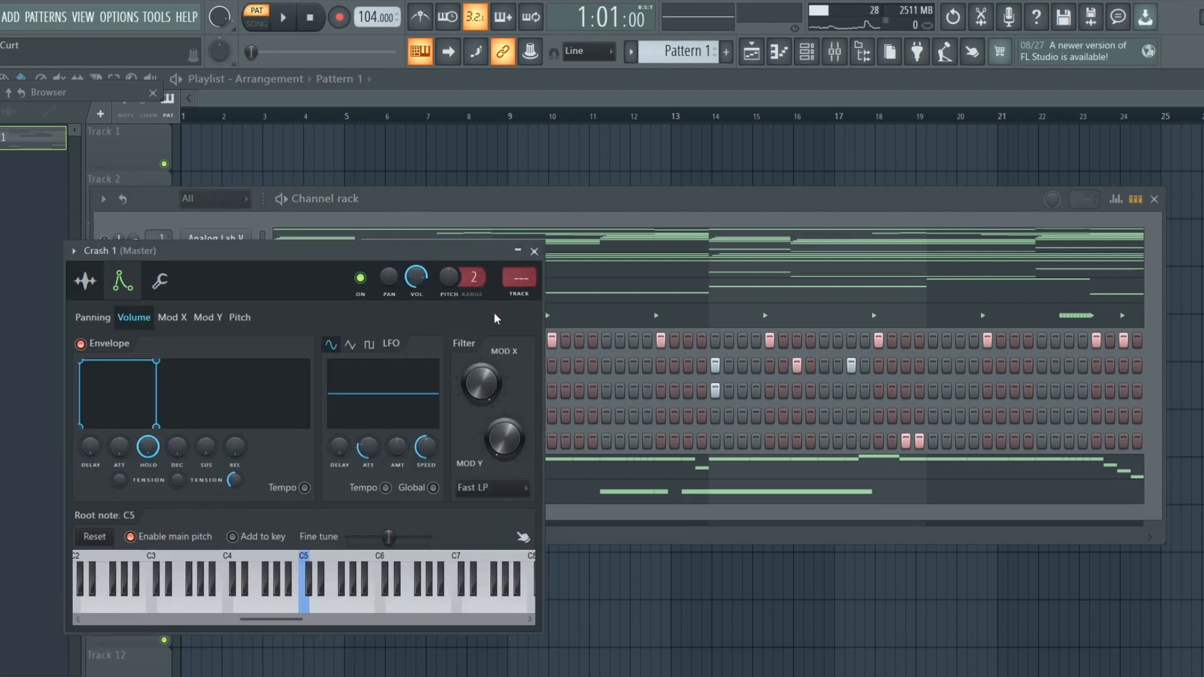
pyautogui.click(531, 251)
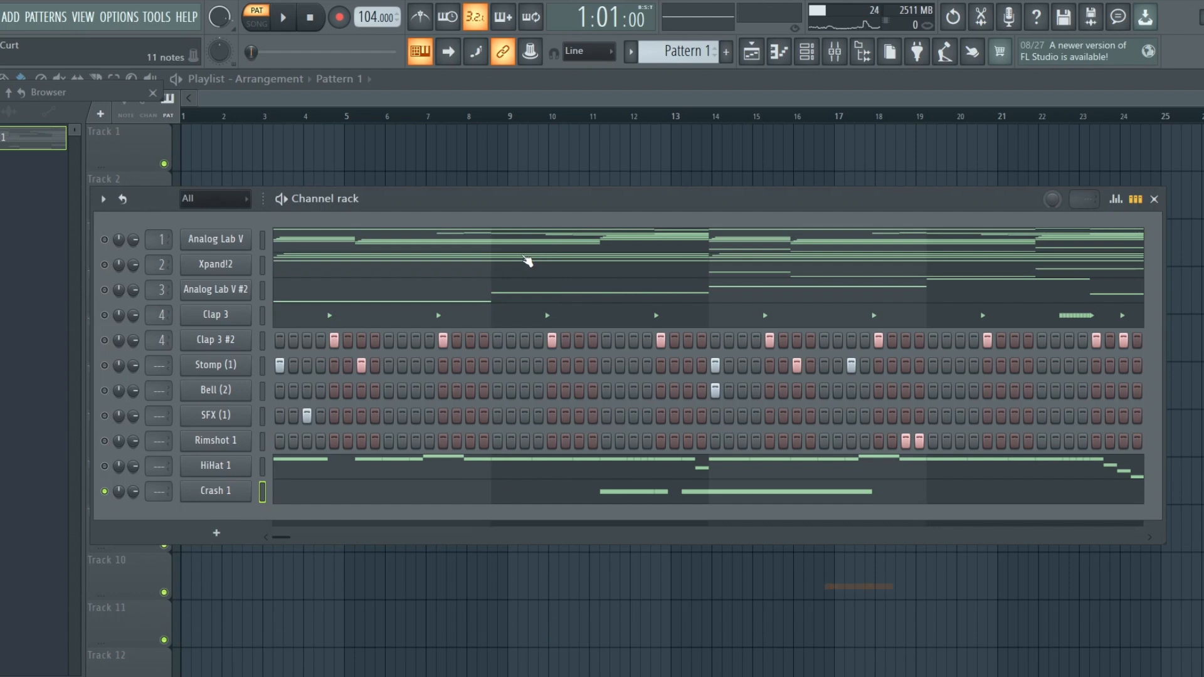
pyautogui.click(213, 491)
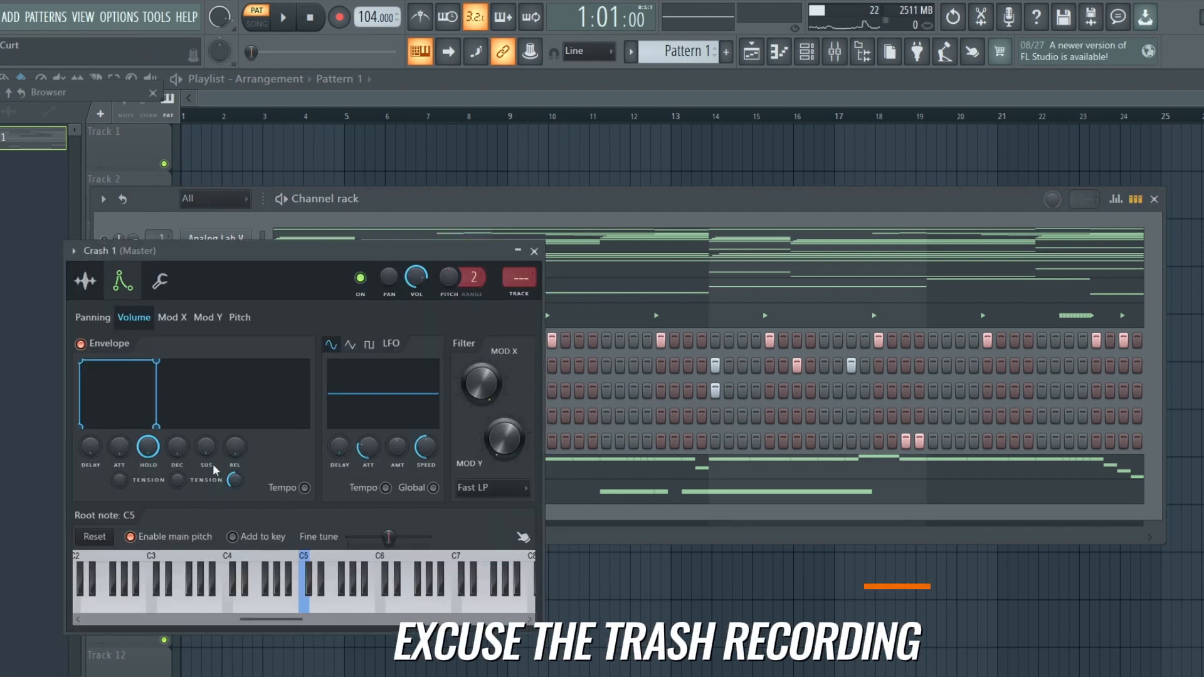
pyautogui.click(94, 284)
pyautogui.moveTo(284, 254); pyautogui.dragTo(375, 221)
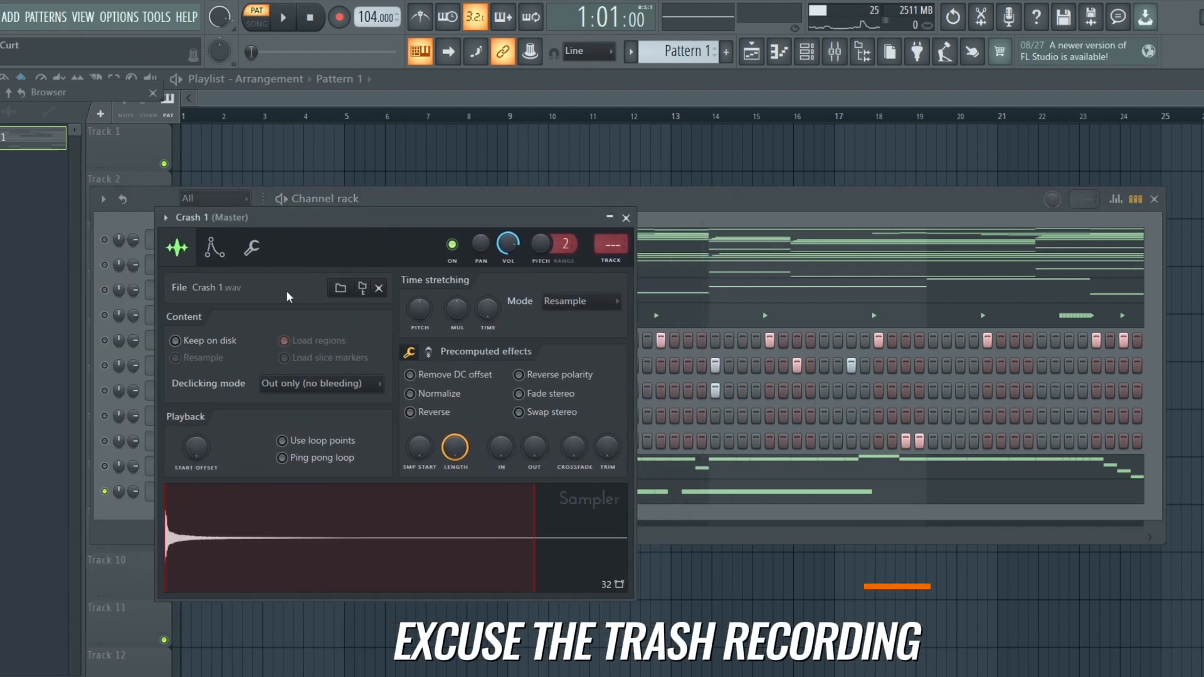
# Check the Crash 1 volume envelope, close the channel settings, and play the crash part on its own.
pyautogui.click(214, 248)
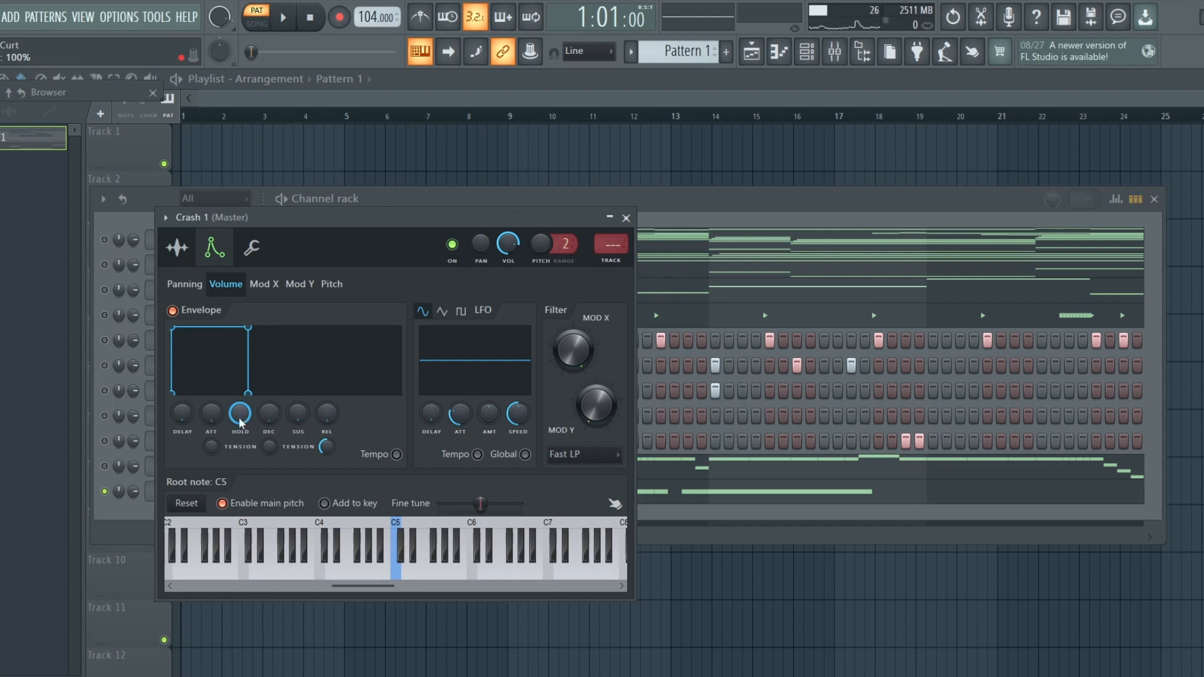
pyautogui.click(622, 217)
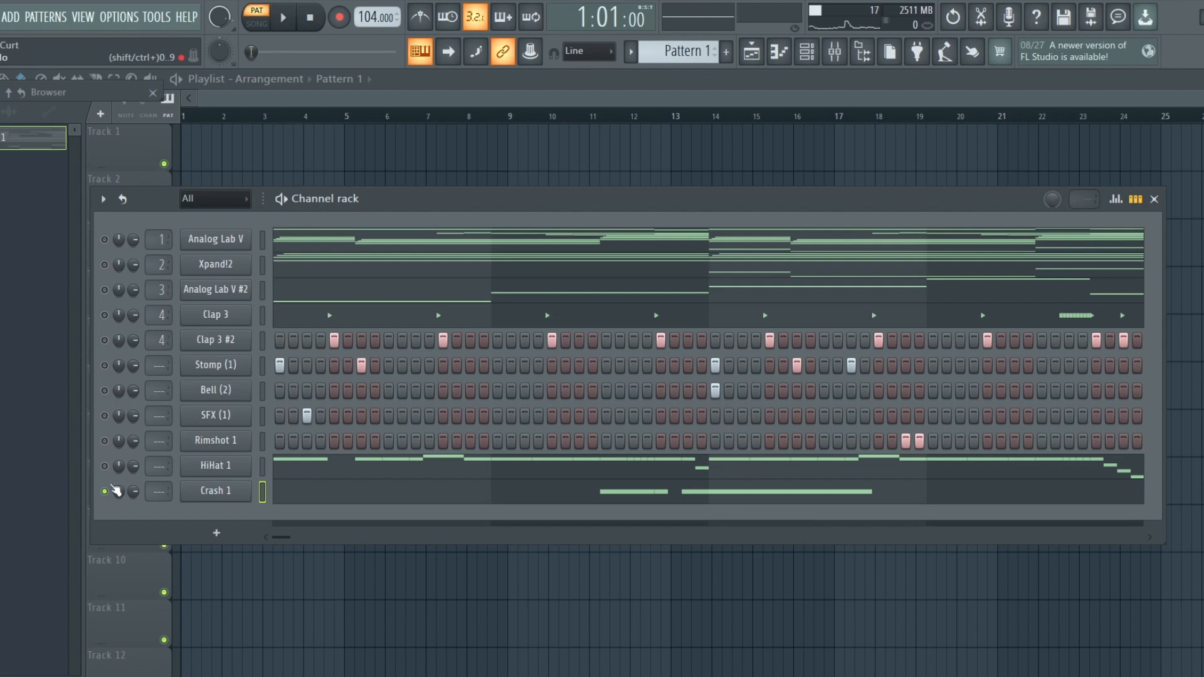
pyautogui.press('space')
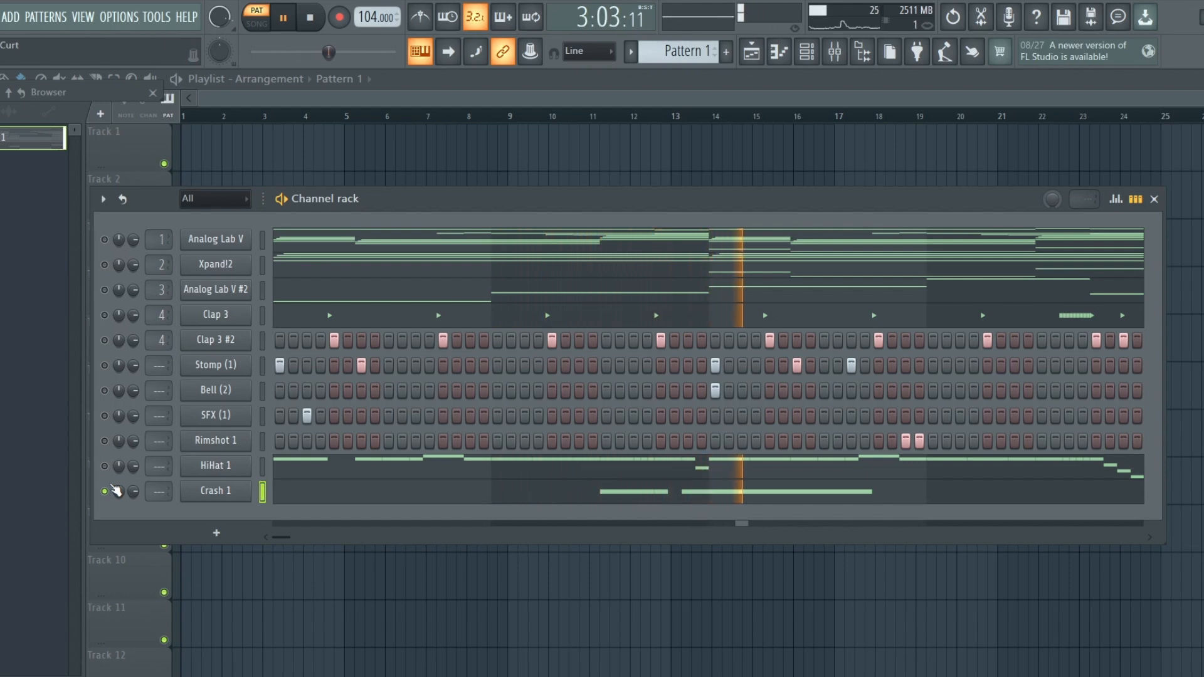
# Stop playback, then unmute HiHat 1 and mute Crash 1 so only the hi-hat is active.
pyautogui.press('space')
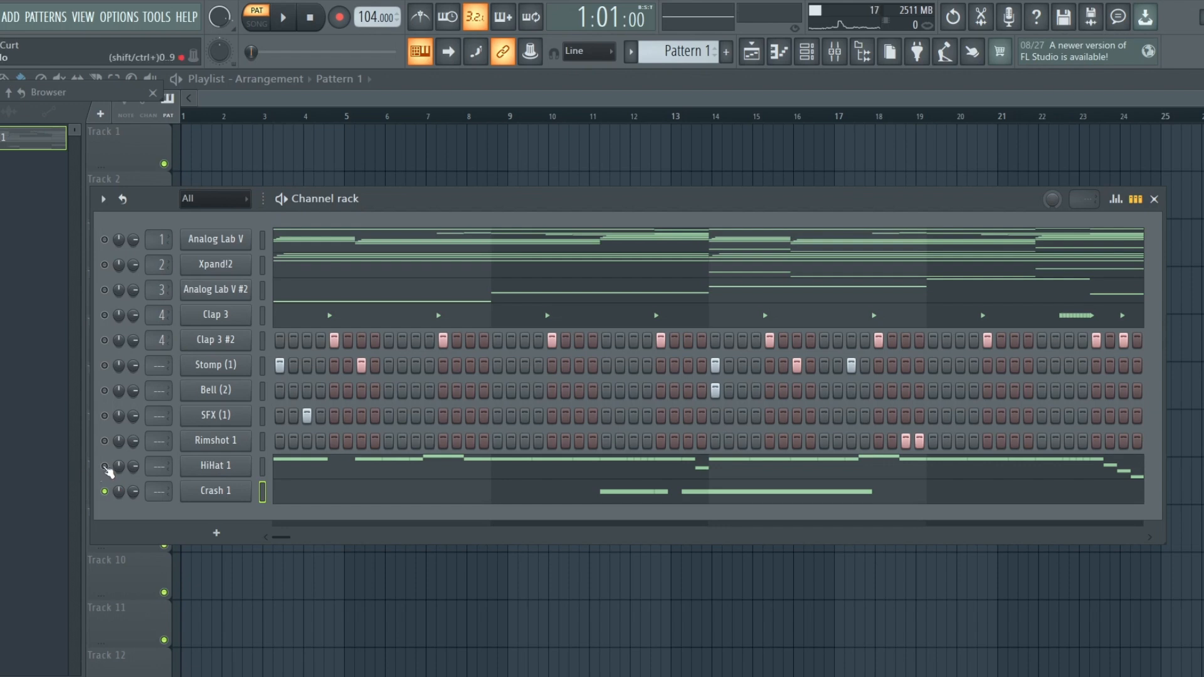
pyautogui.click(105, 467)
pyautogui.click(105, 491)
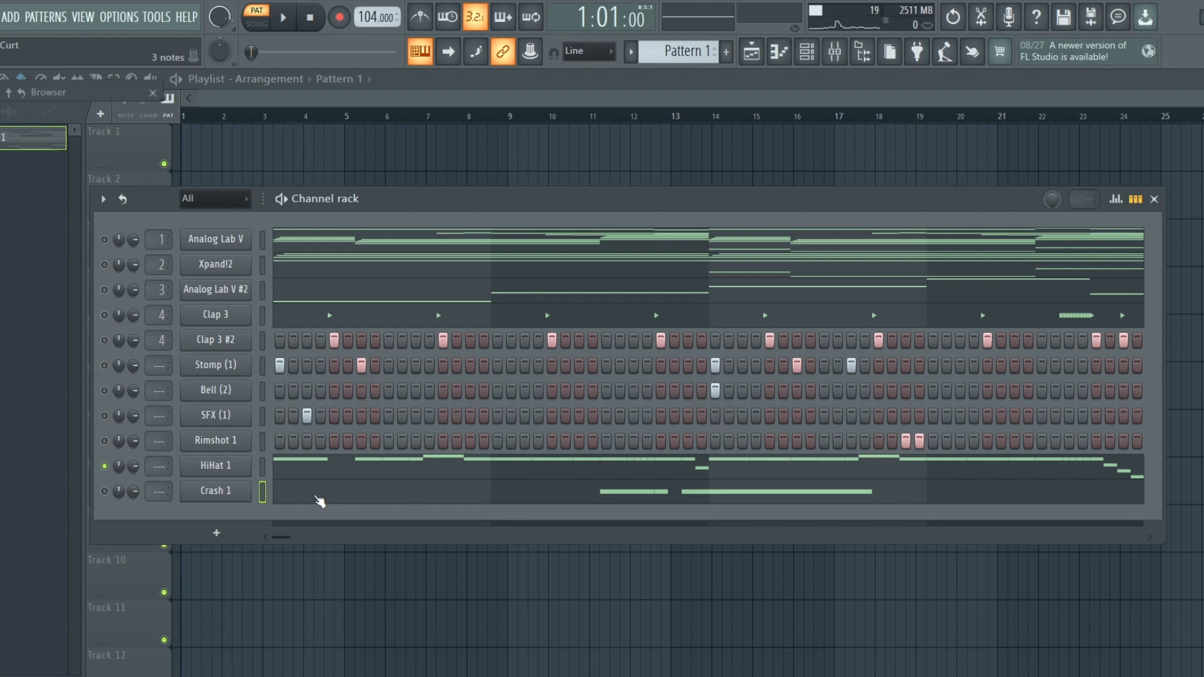
# Open the HiHat 1 piano roll and examine its note pattern, selecting the notes from the start of bar 3.
pyautogui.click(395, 477)
pyautogui.scroll(4, 489, 150)
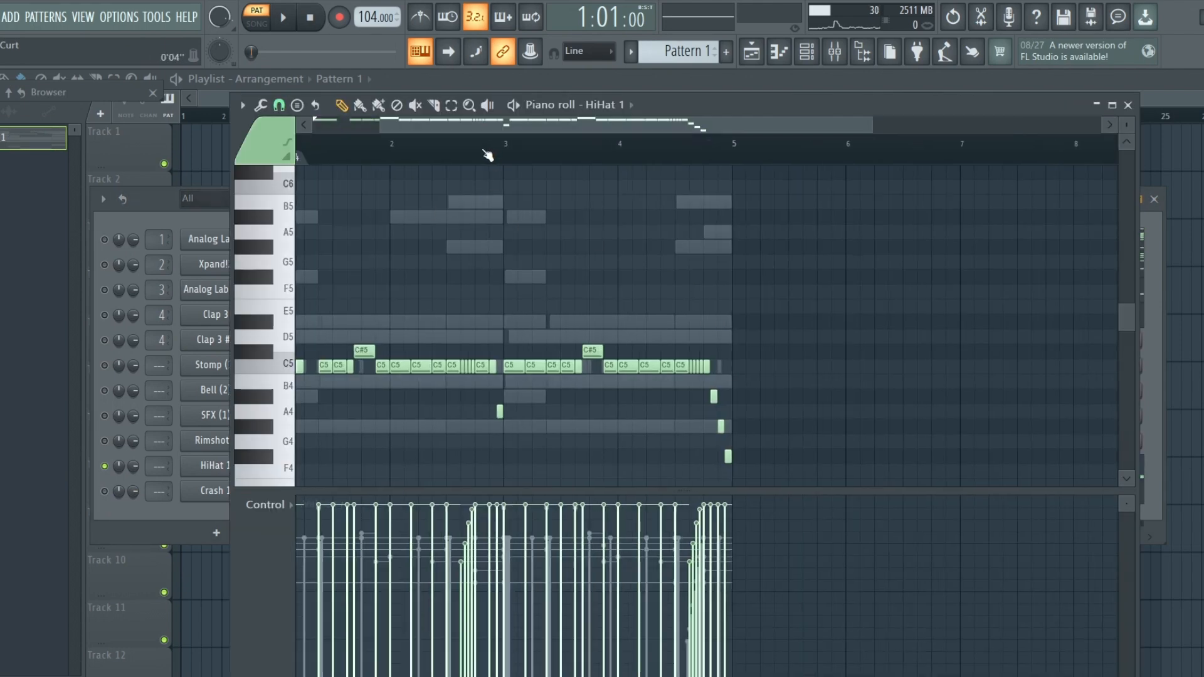
pyautogui.moveTo(521, 126); pyautogui.dragTo(414, 128)
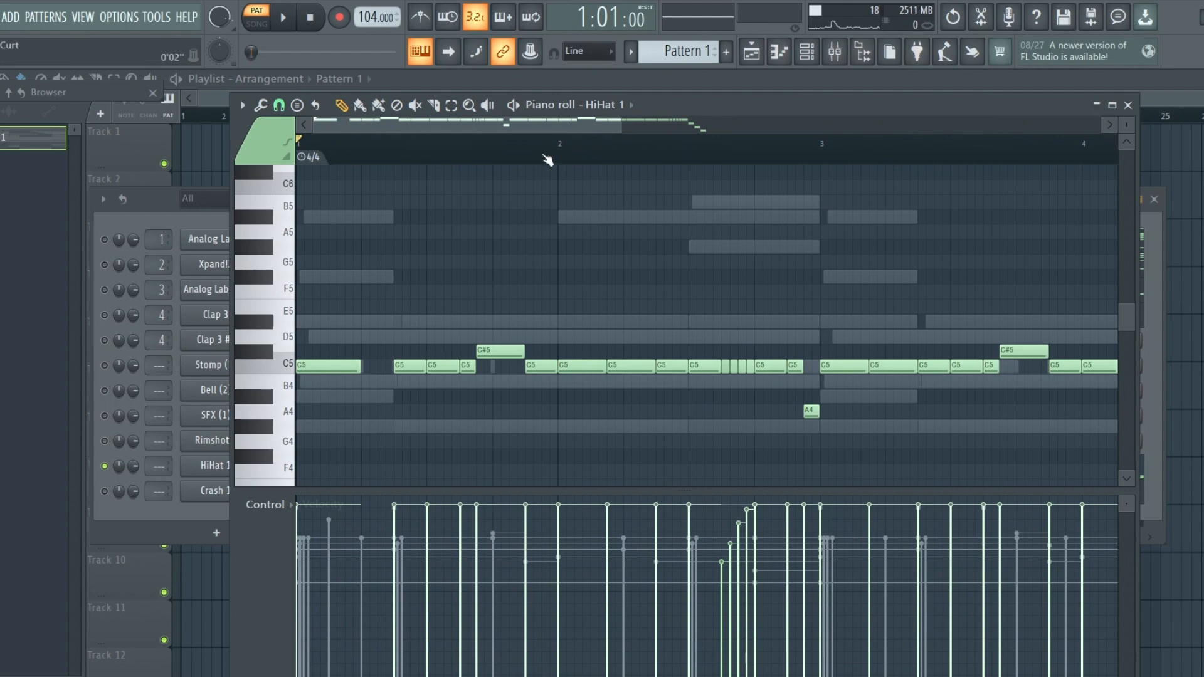
pyautogui.moveTo(540, 316); pyautogui.dragTo(298, 448)
pyautogui.moveTo(835, 346); pyautogui.dragTo(1062, 421)
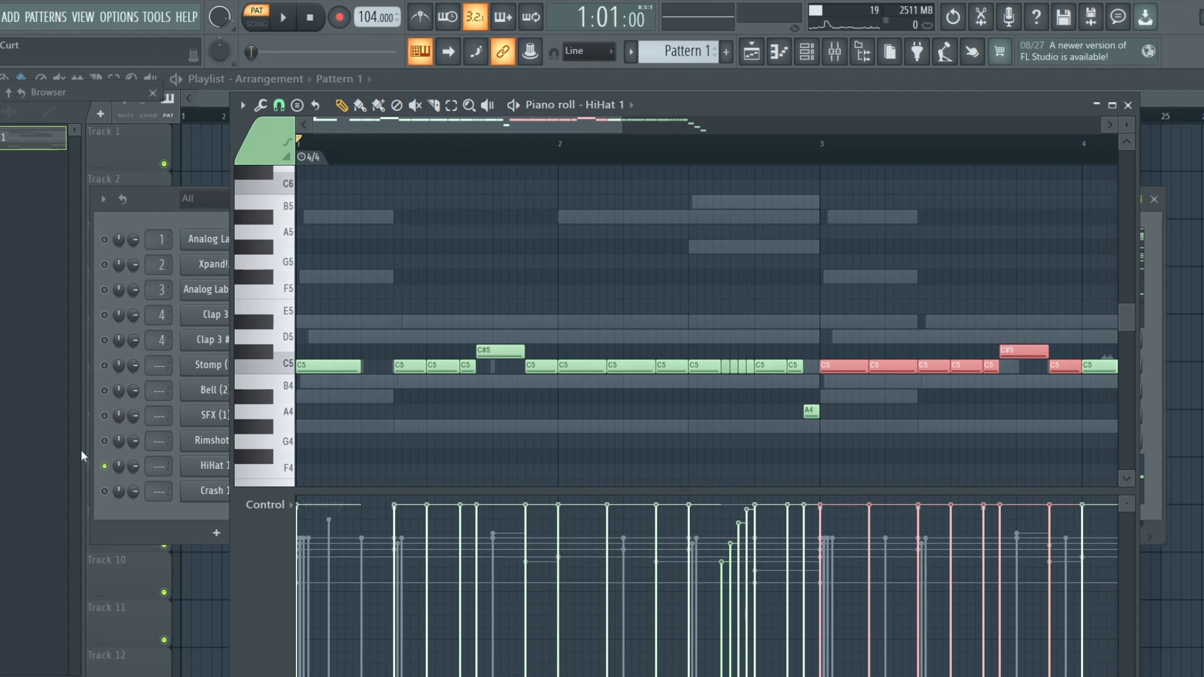
# Play the hi-hat part on its own while following its notes to the end, and close the piano roll.
pyautogui.press('space')
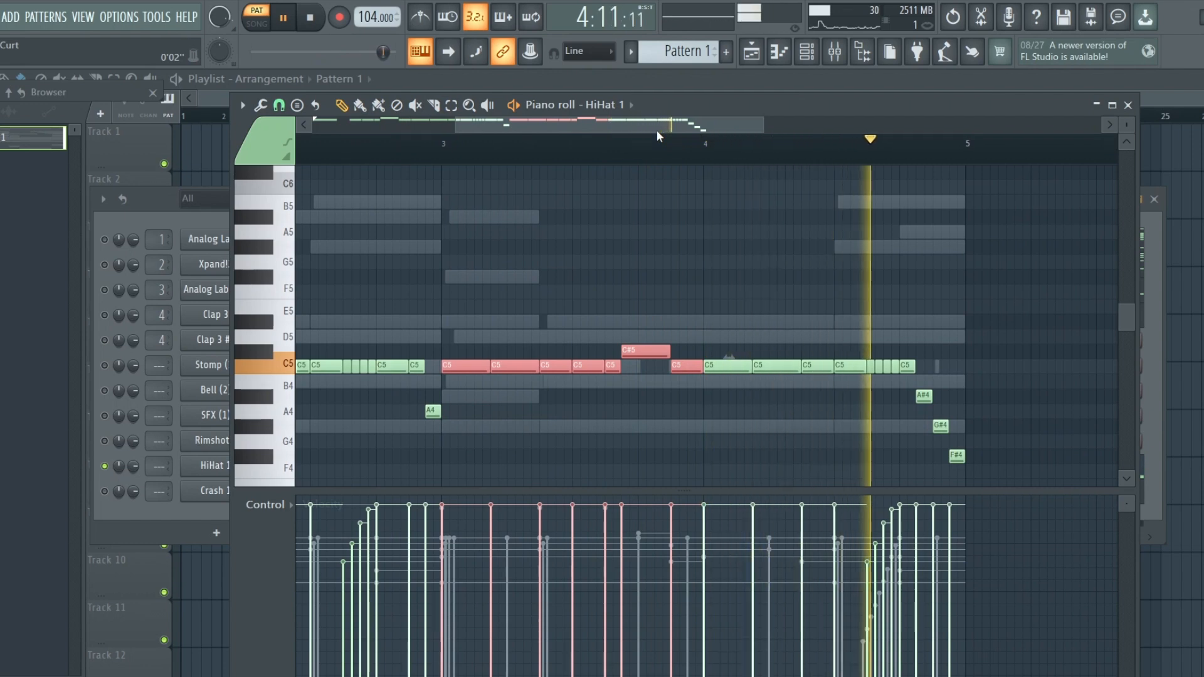
pyautogui.press('space')
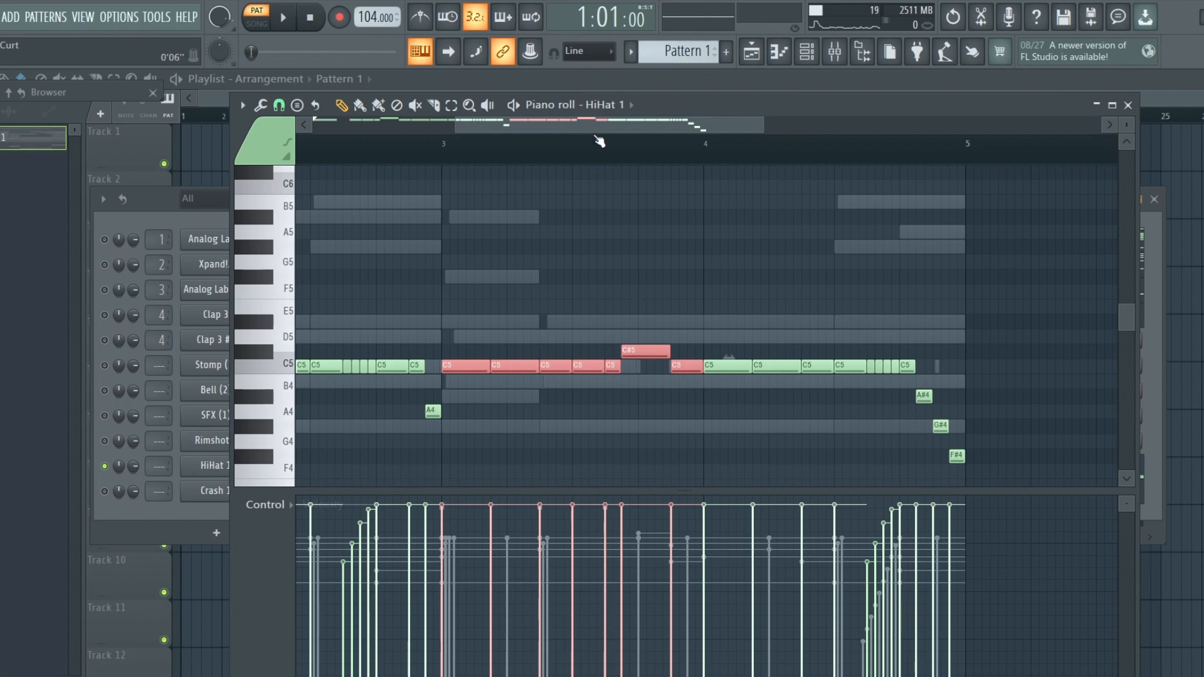
pyautogui.moveTo(542, 125); pyautogui.dragTo(414, 127)
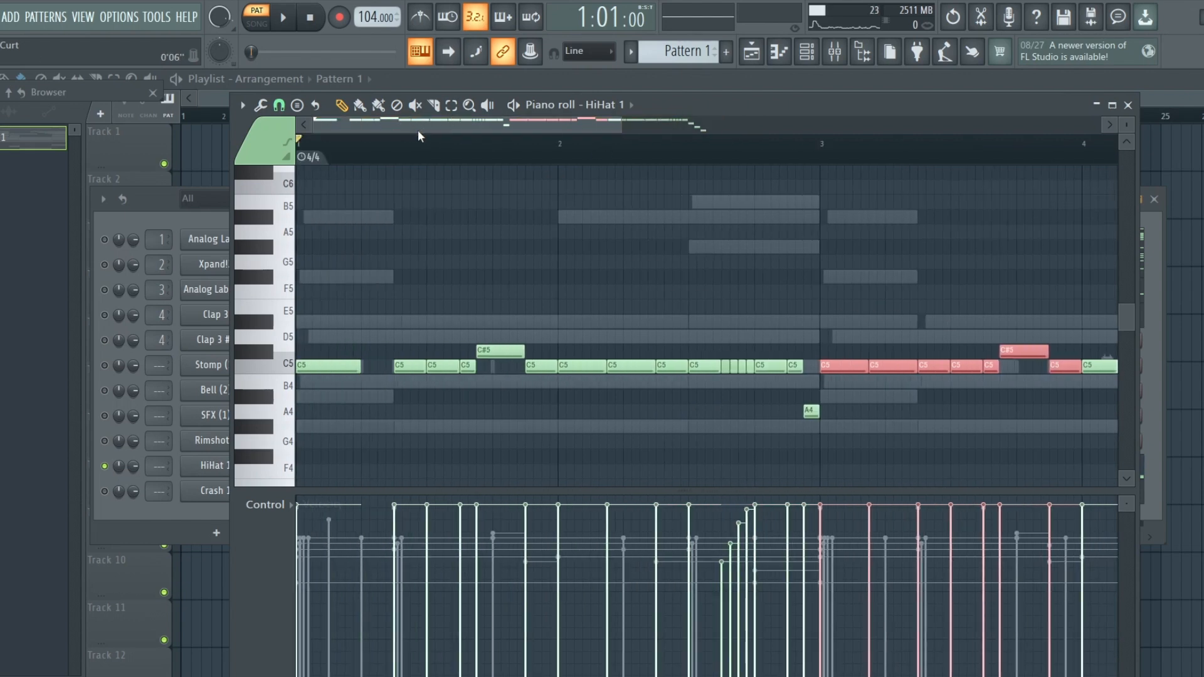
pyautogui.click(1128, 105)
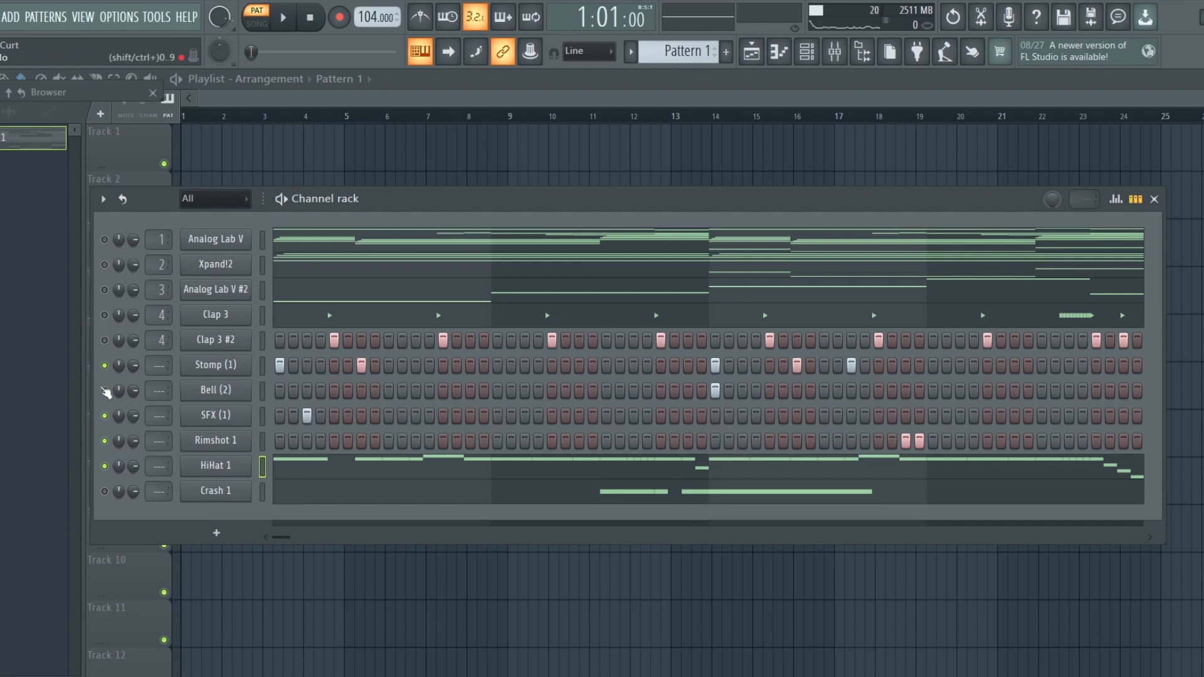
# Unmute the channels from Stomp (1) to Crash 1 and play the percussion together.
pyautogui.click(105, 491)
pyautogui.press('space')
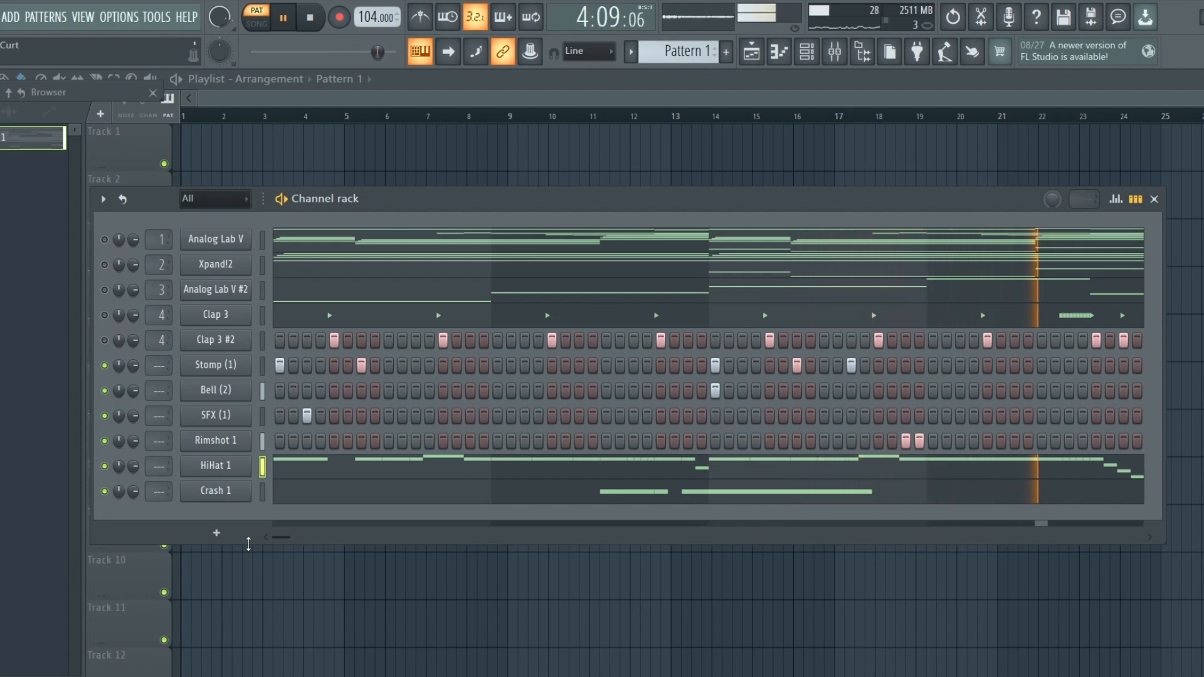
pyautogui.press('space')
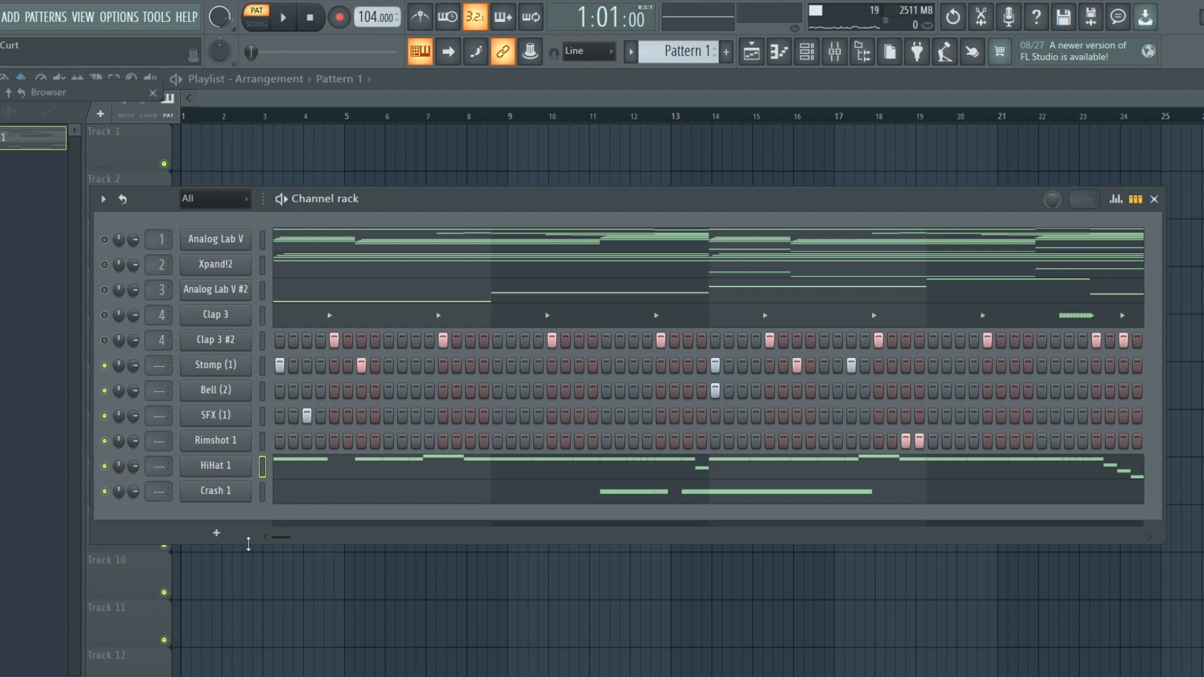
pyautogui.moveTo(248, 544); pyautogui.dragTo(249, 596)
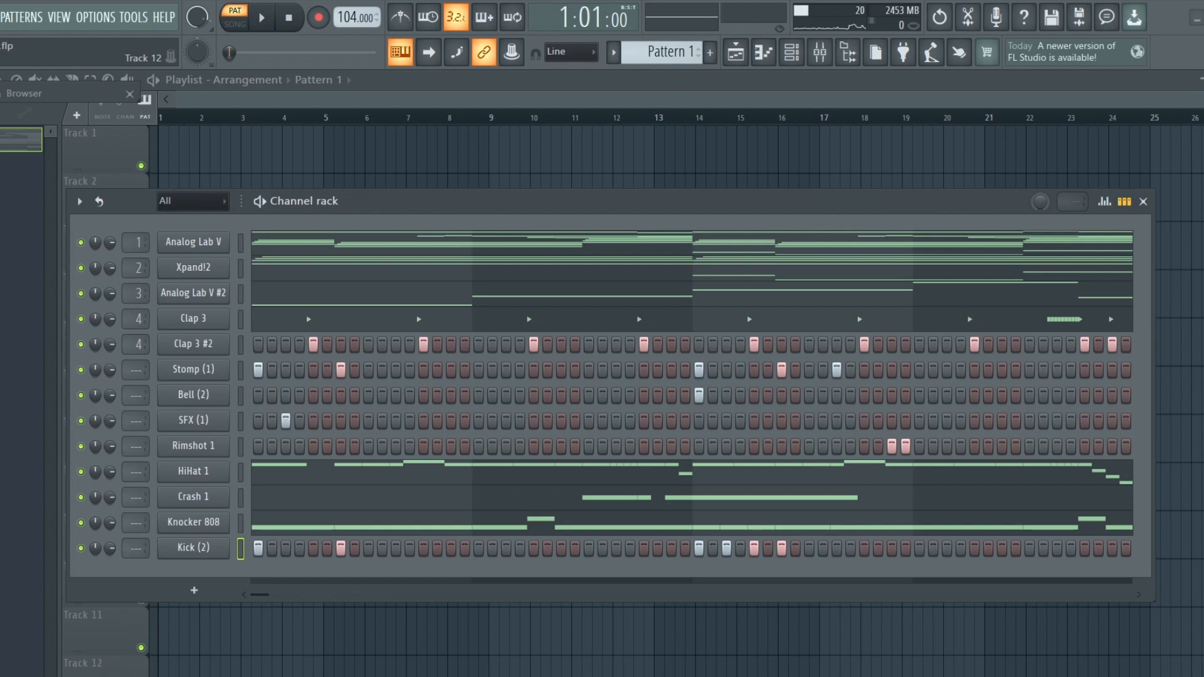
# Examine the Knocker 808 notes across the pattern in the piano roll, and close it.
pyautogui.click(528, 530)
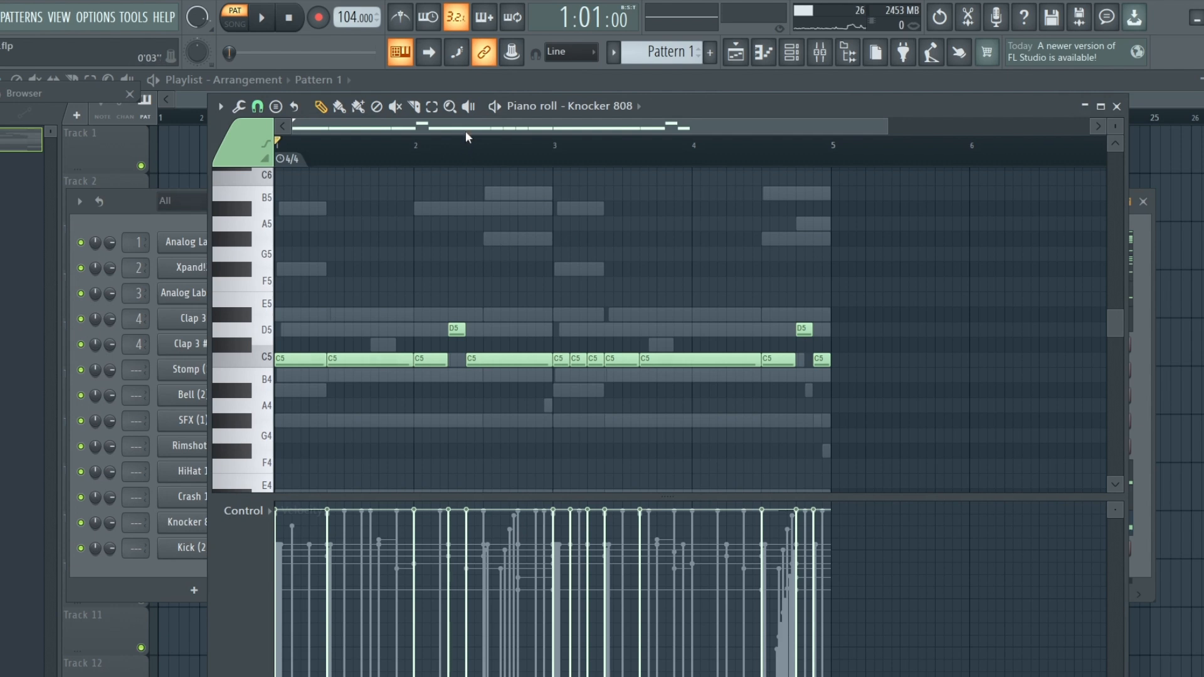
pyautogui.scroll(3, 476, 151)
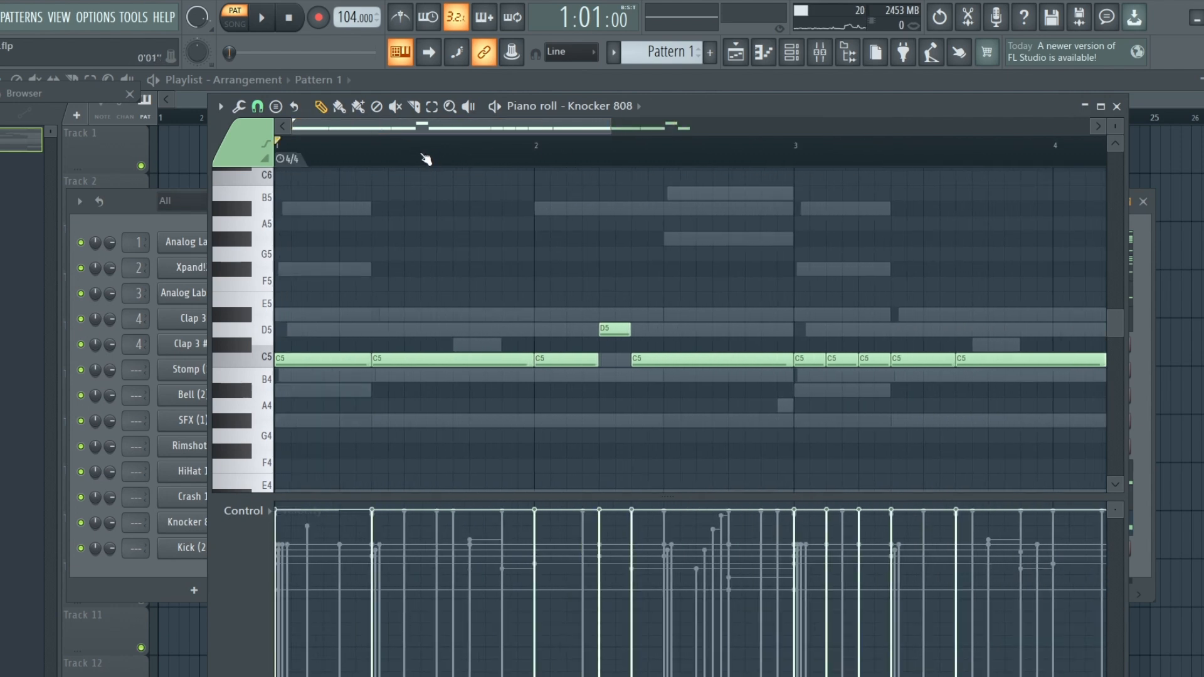
pyautogui.scroll(2, 424, 157)
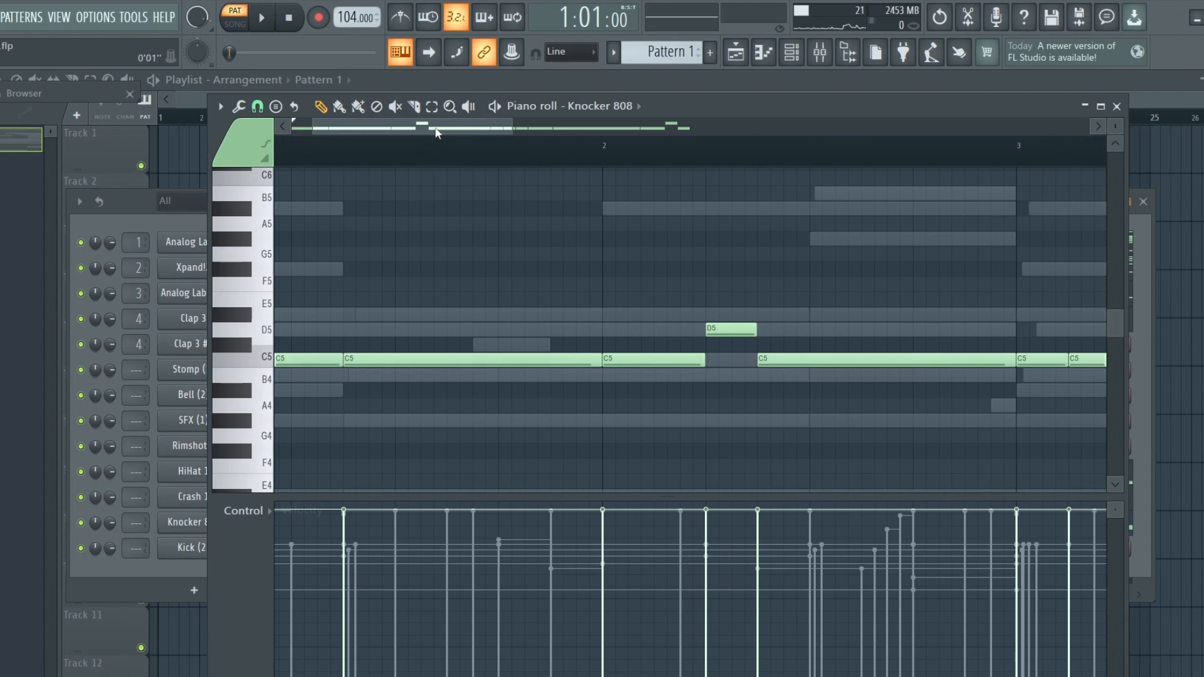
pyautogui.moveTo(437, 132); pyautogui.dragTo(370, 138)
pyautogui.moveTo(426, 134); pyautogui.dragTo(137, 131)
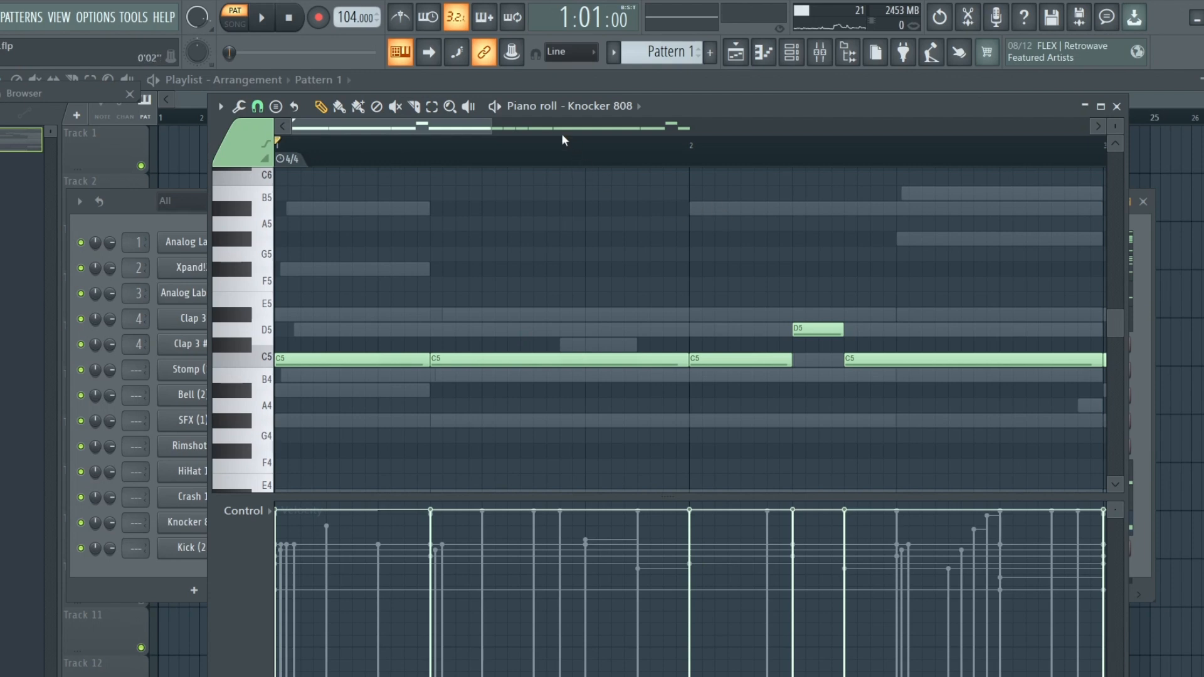
pyautogui.scroll(-4, 591, 148)
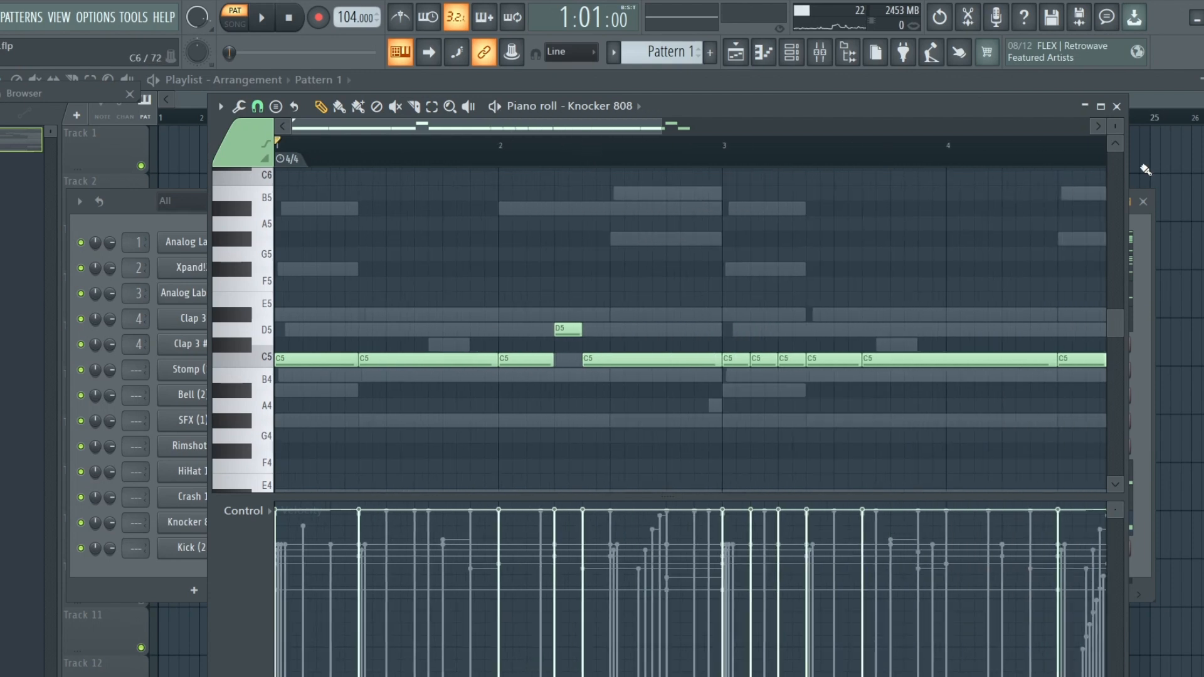
pyautogui.click(1116, 106)
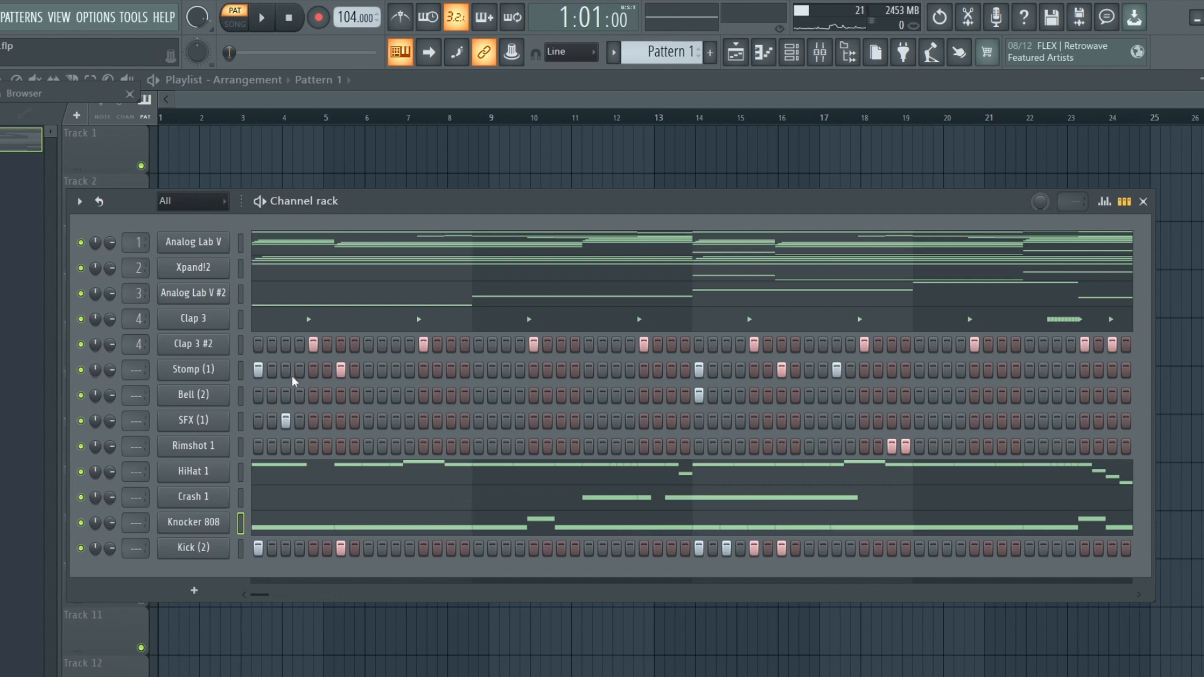
# Select the channels from Stomp (1) to Kick (2) and route them to mixer tracks 5 to 12.
pyautogui.moveTo(240, 371); pyautogui.dragTo(237, 408)
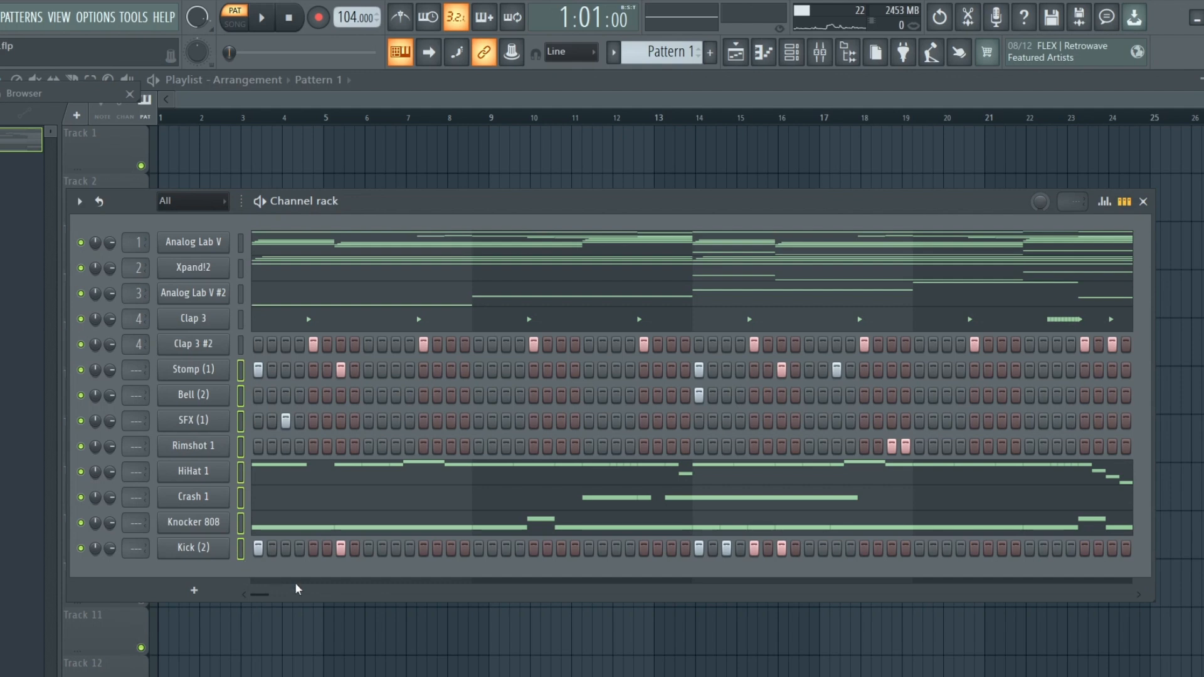
pyautogui.hotkey('ctrl', 'l')
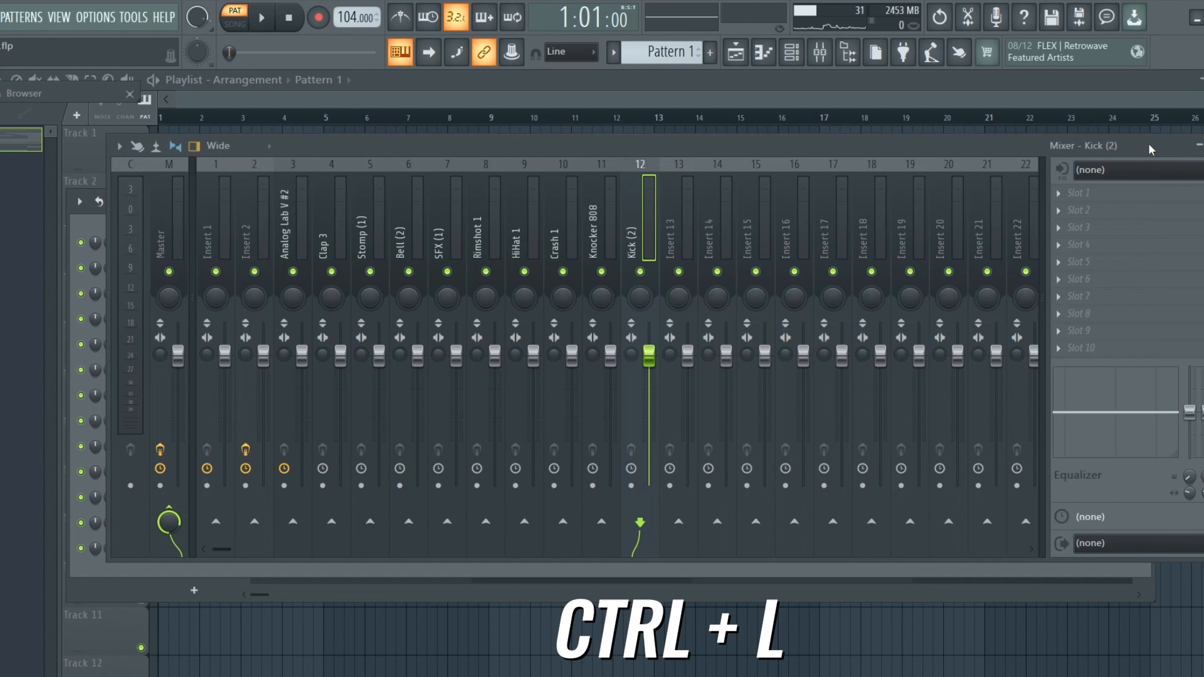
pyautogui.click(1143, 201)
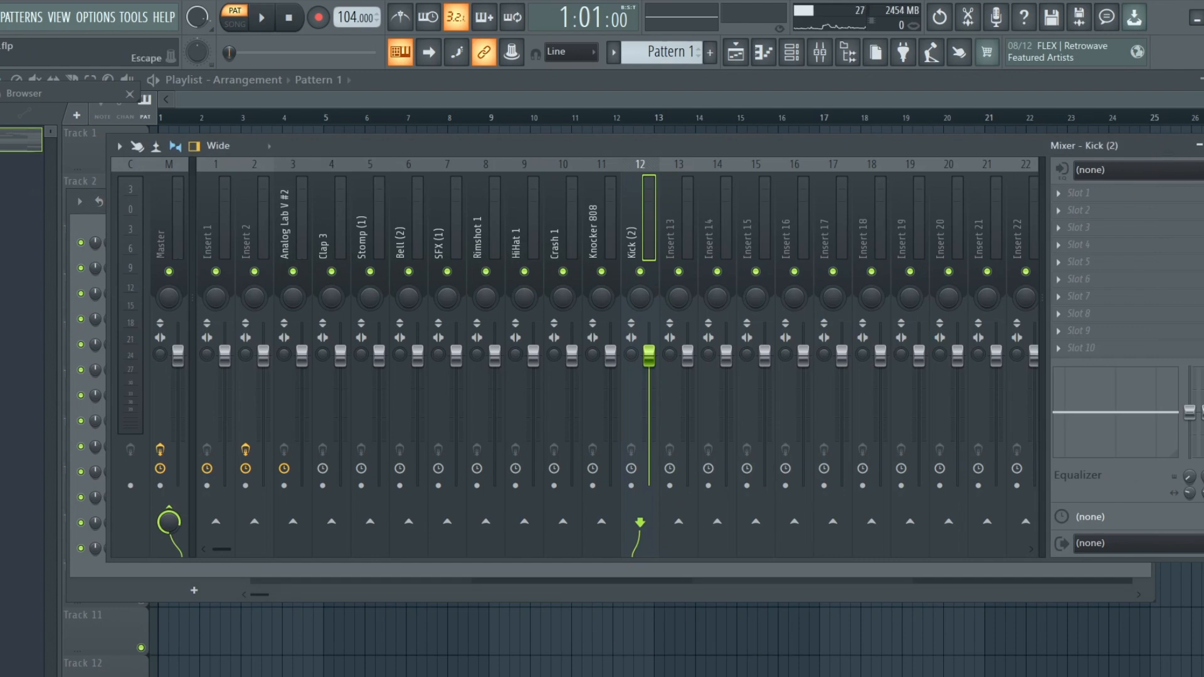
pyautogui.press('F6')
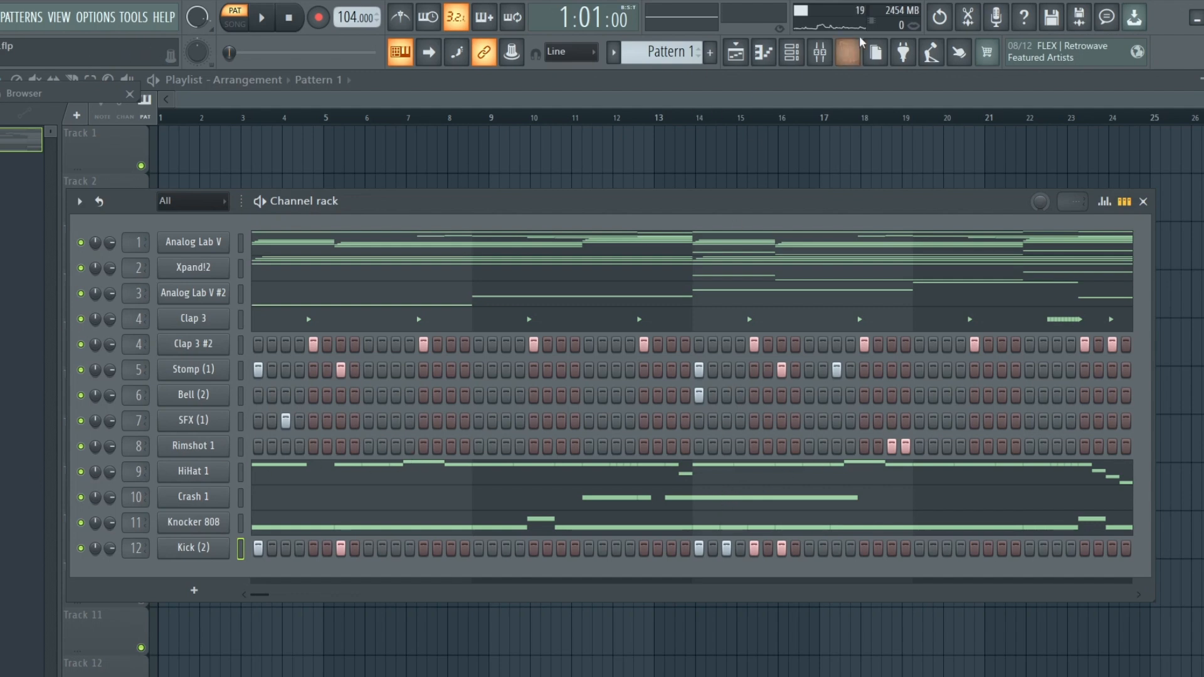
# Route the Kick (2) mixer track to the Knocker 808 track and load Fruity Limiter in Kick (2)'s effect slot 2.
pyautogui.click(820, 52)
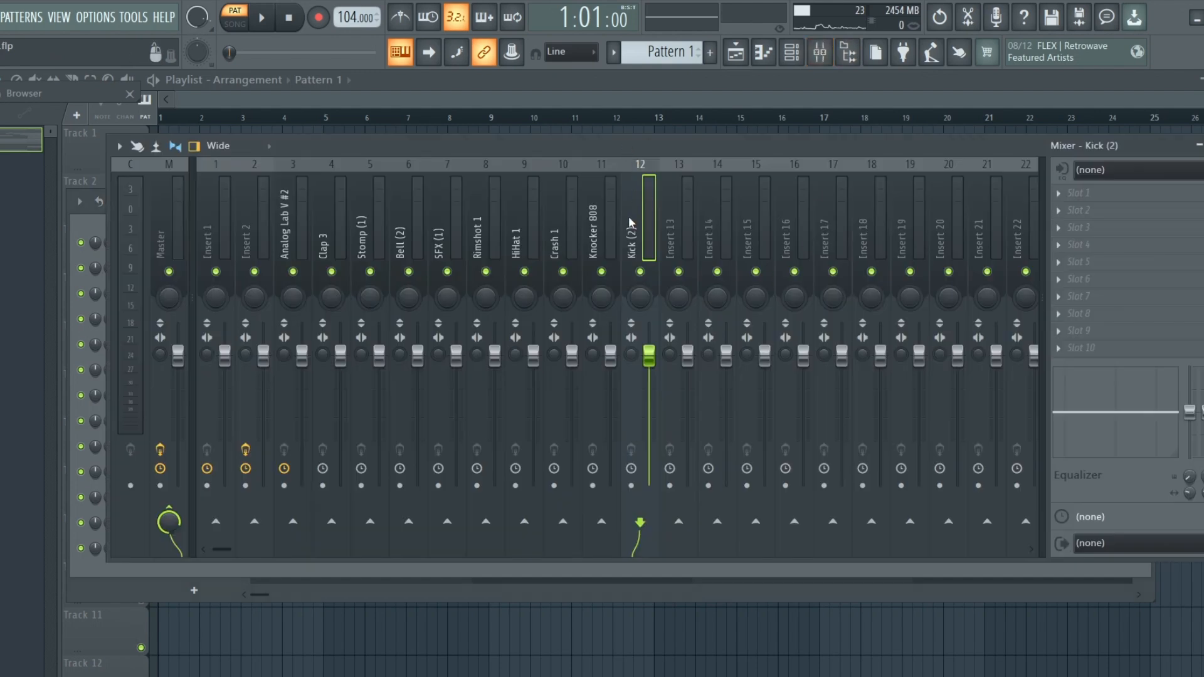
pyautogui.click(602, 521)
pyautogui.click(1097, 211)
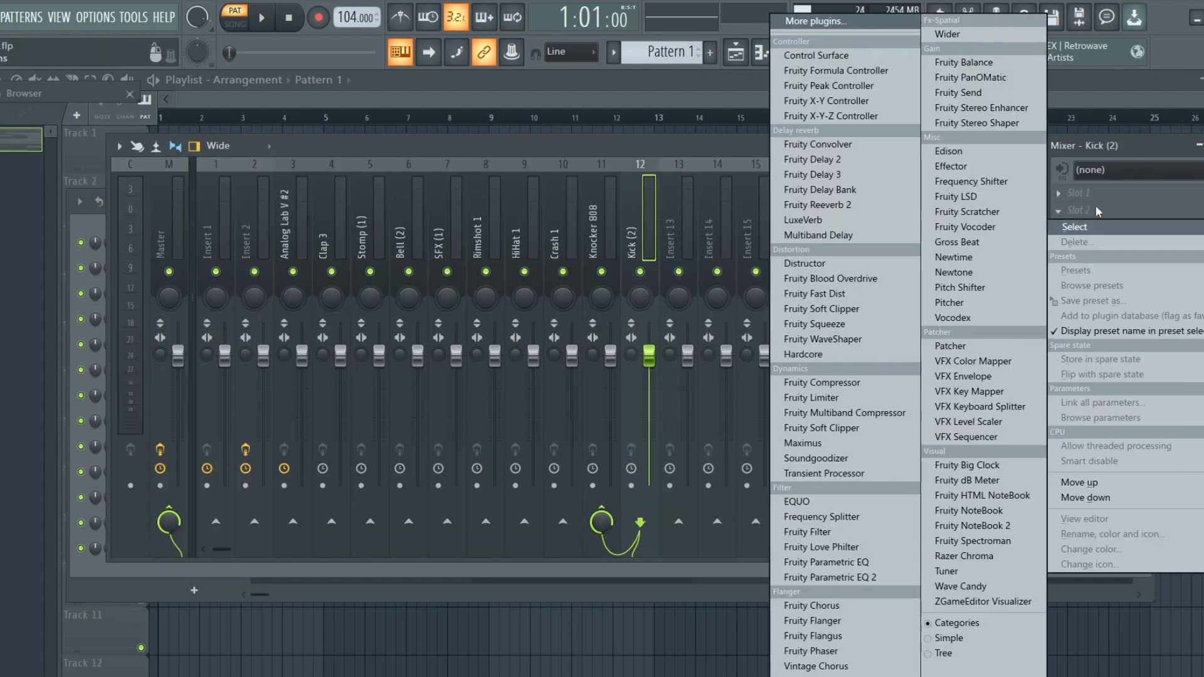
pyautogui.click(815, 397)
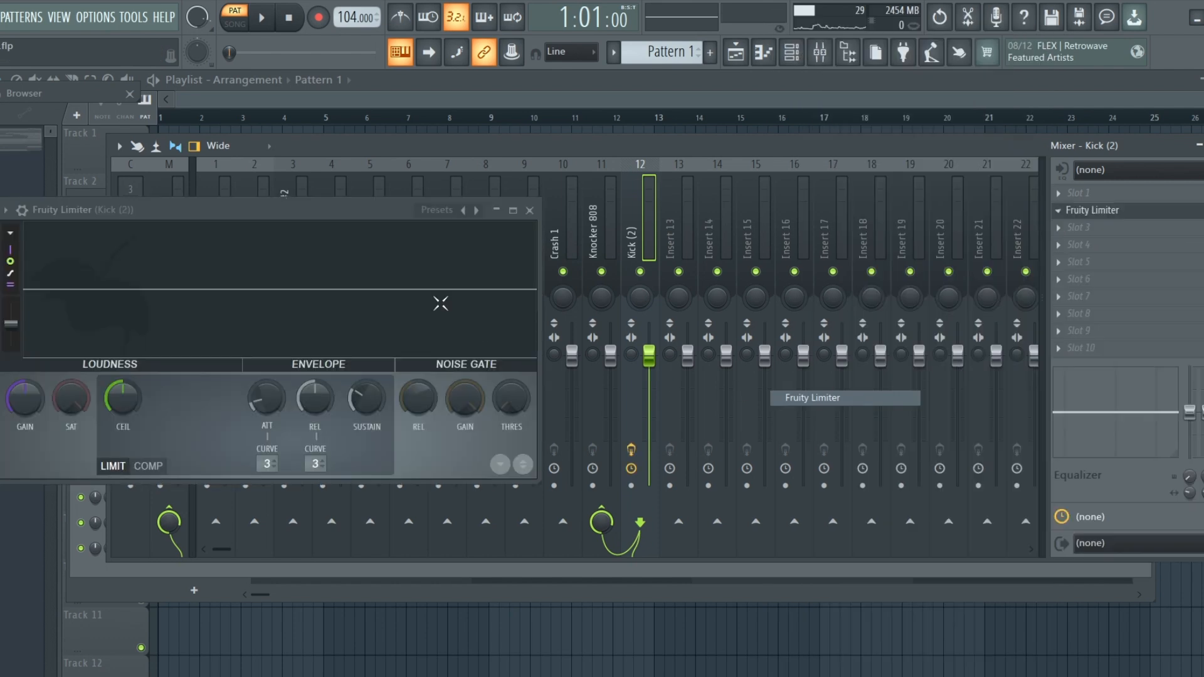
# Switch Fruity Limiter to compressor mode, adjust its threshold, knee and ratio, and close the plugin and mixer.
pyautogui.click(148, 466)
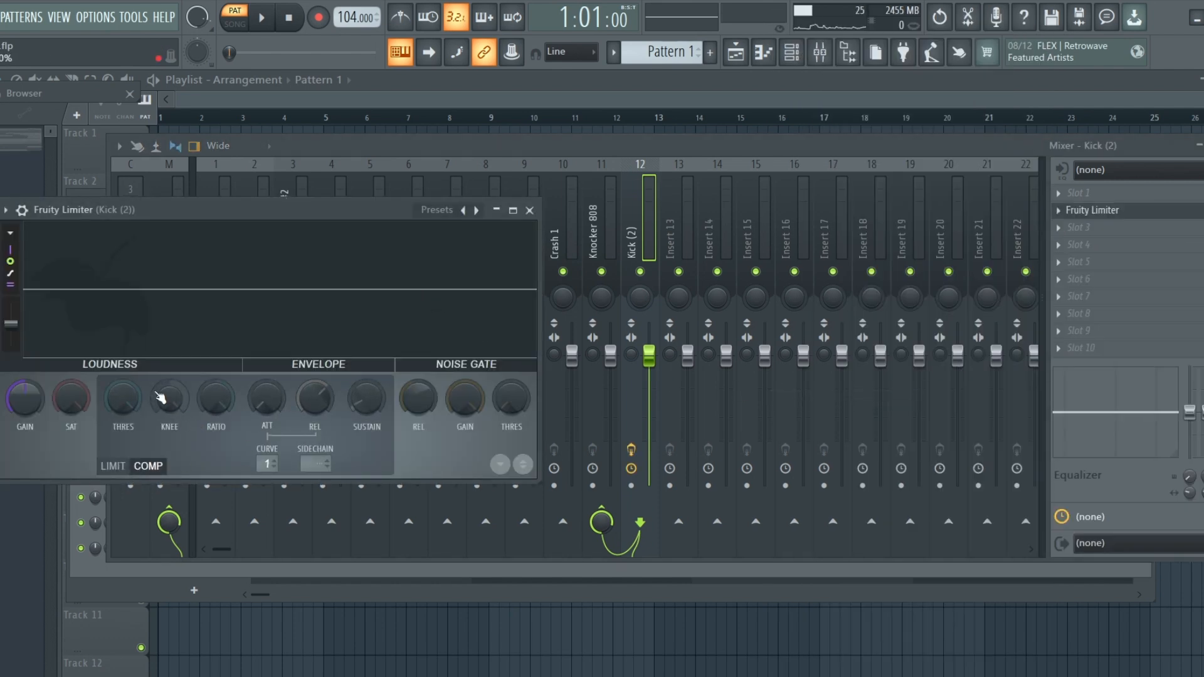
pyautogui.moveTo(133, 402); pyautogui.dragTo(133, 415)
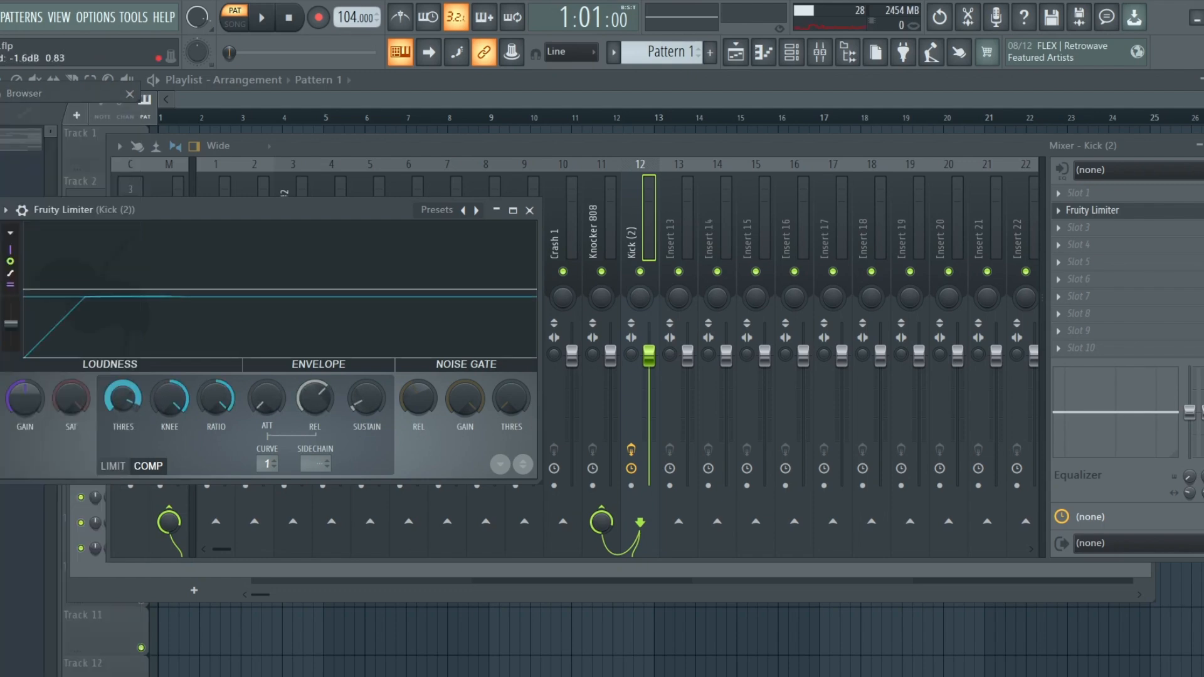
pyautogui.click(530, 210)
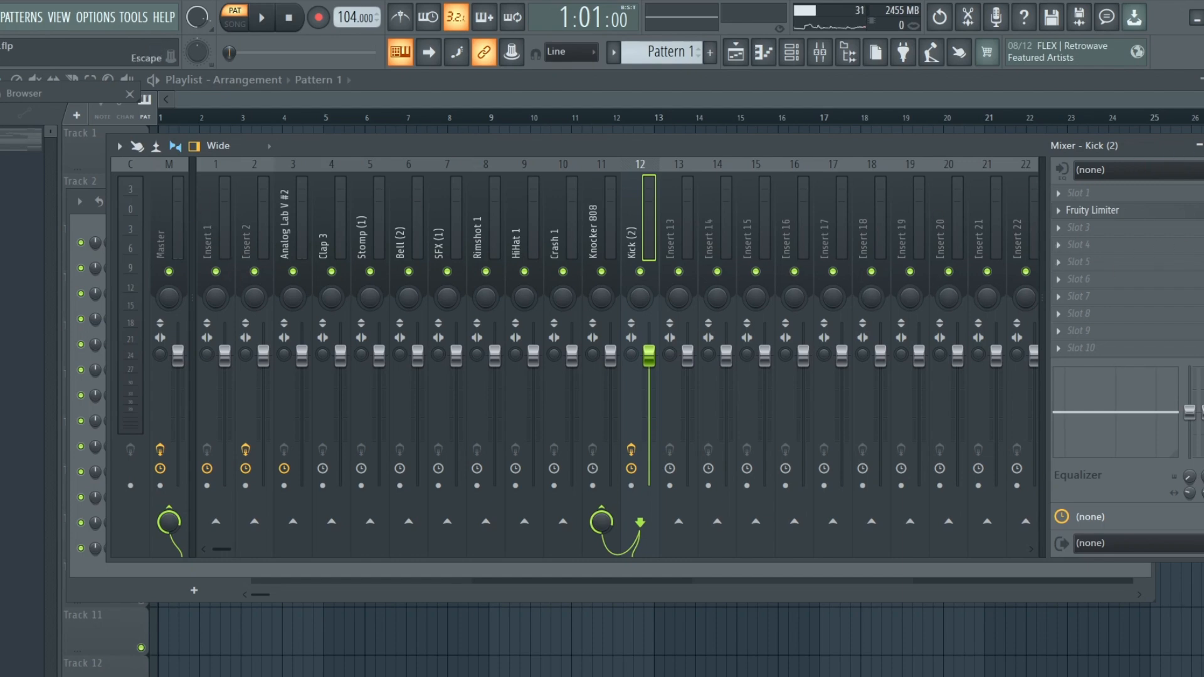
pyautogui.click(1202, 145)
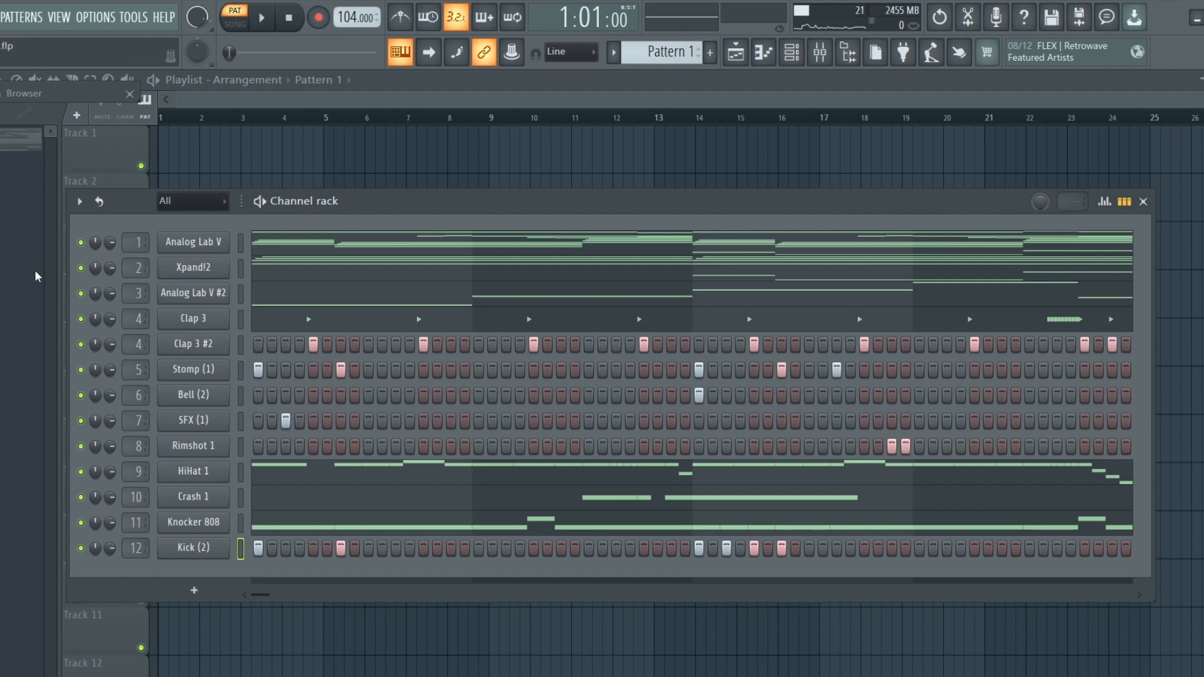
# Mute every channel except Knocker 808 and Kick (2), and play the two together.
pyautogui.moveTo(81, 269); pyautogui.dragTo(83, 499)
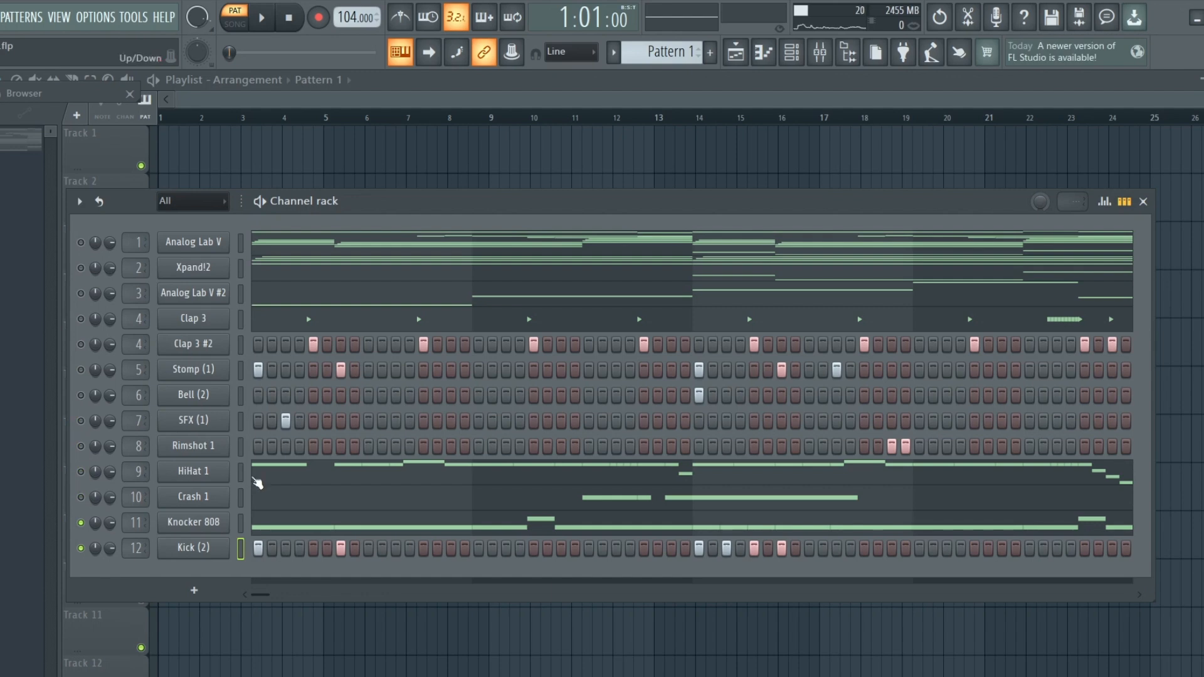
pyautogui.press('space')
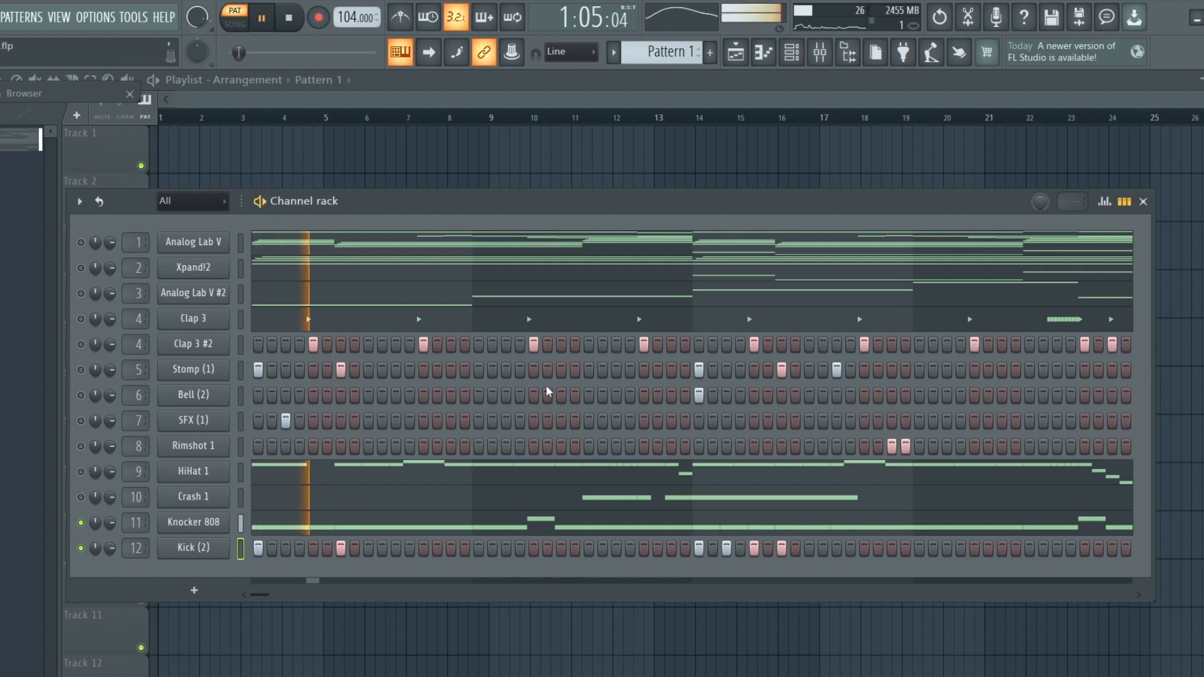
pyautogui.press('space')
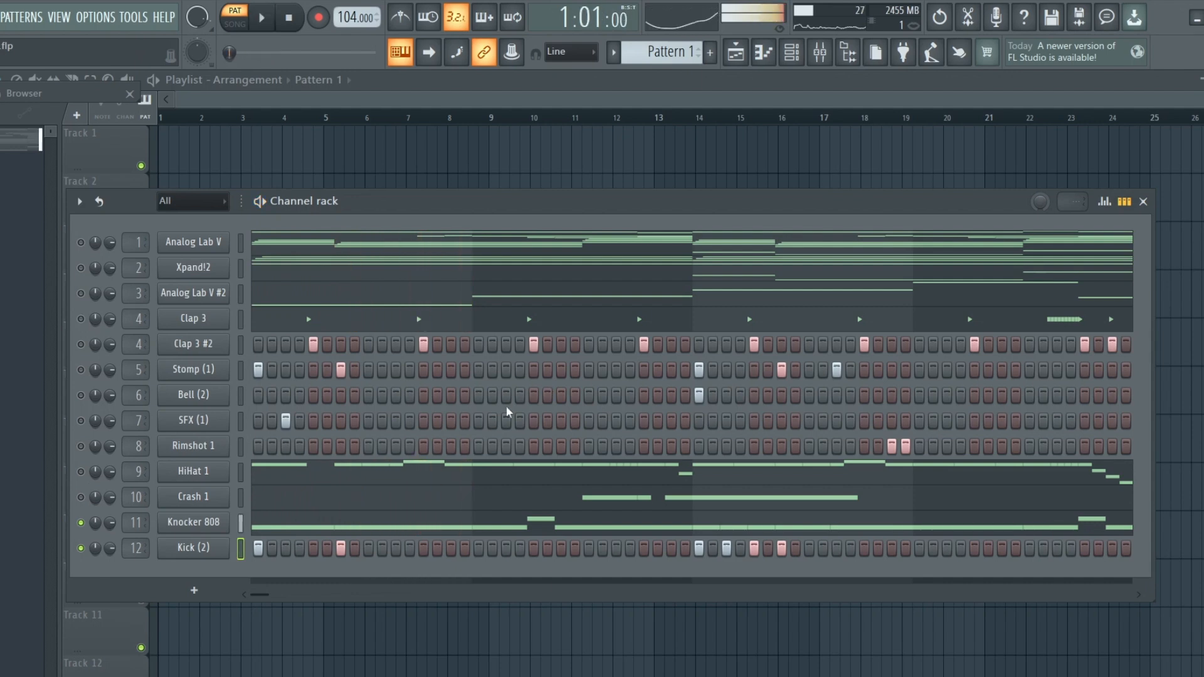
# Enable the Knocker 808 volume envelope with hold at maximum and attack, decay, sustain and release at minimum.
pyautogui.click(193, 522)
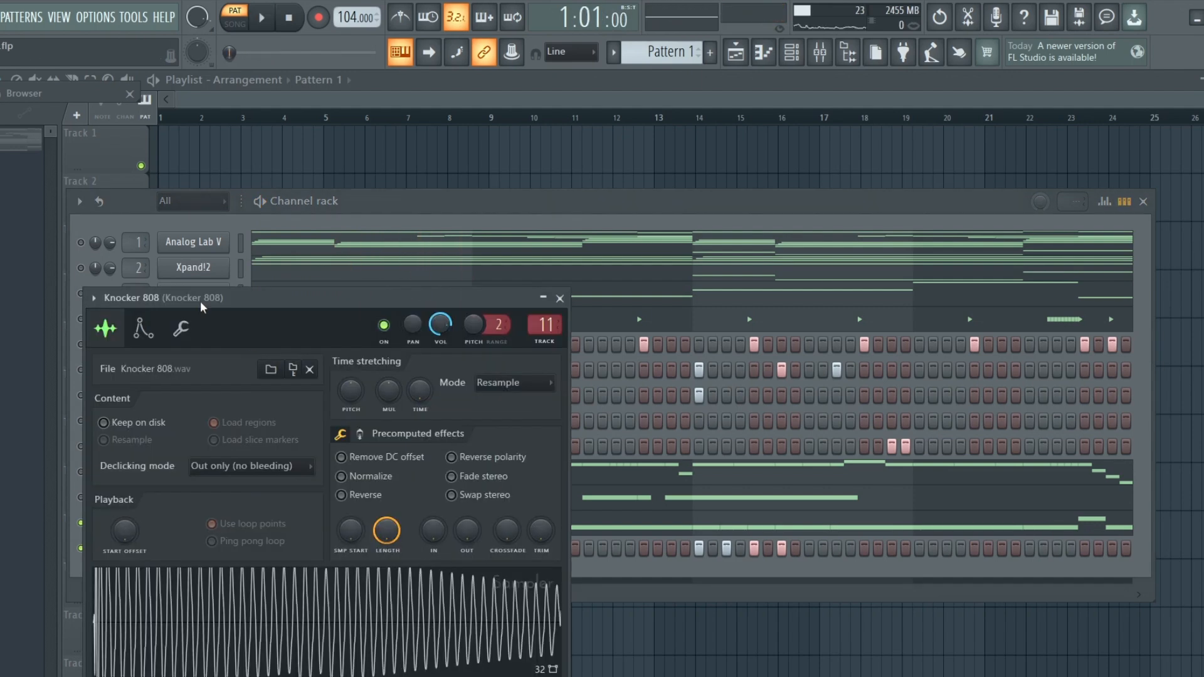
pyautogui.click(143, 329)
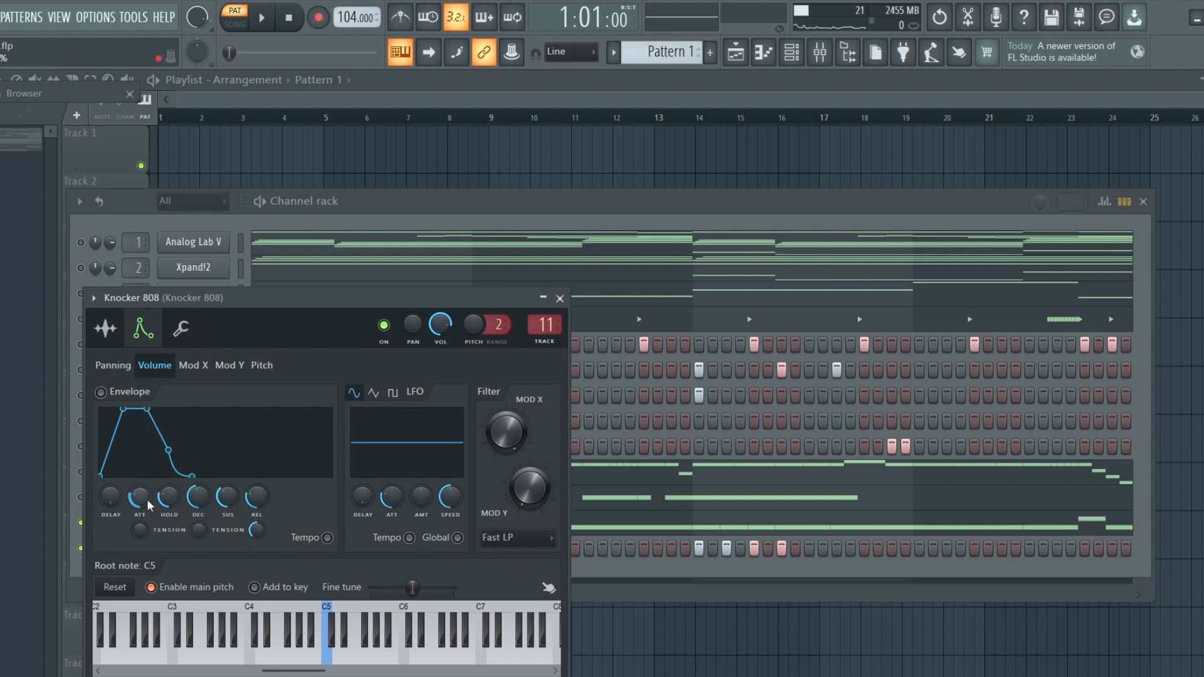
pyautogui.moveTo(131, 499); pyautogui.dragTo(255, 520)
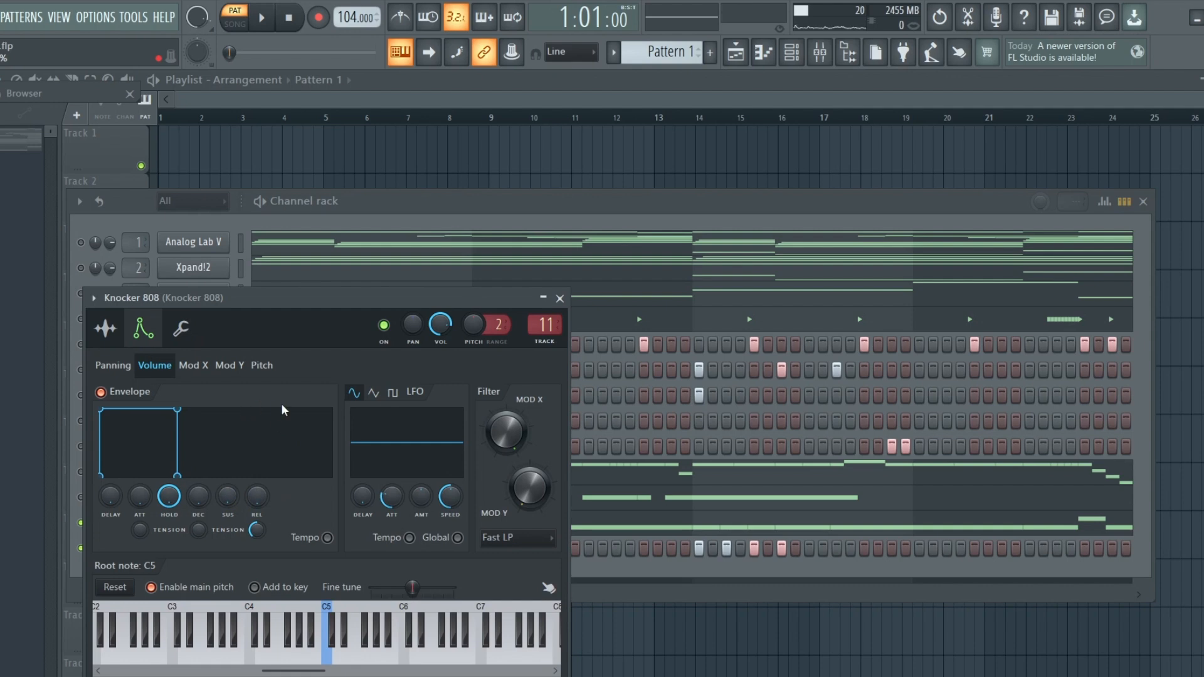
# Close the Knocker 808 channel settings and play the 808 and kick together to hear the envelope change.
pyautogui.click(560, 299)
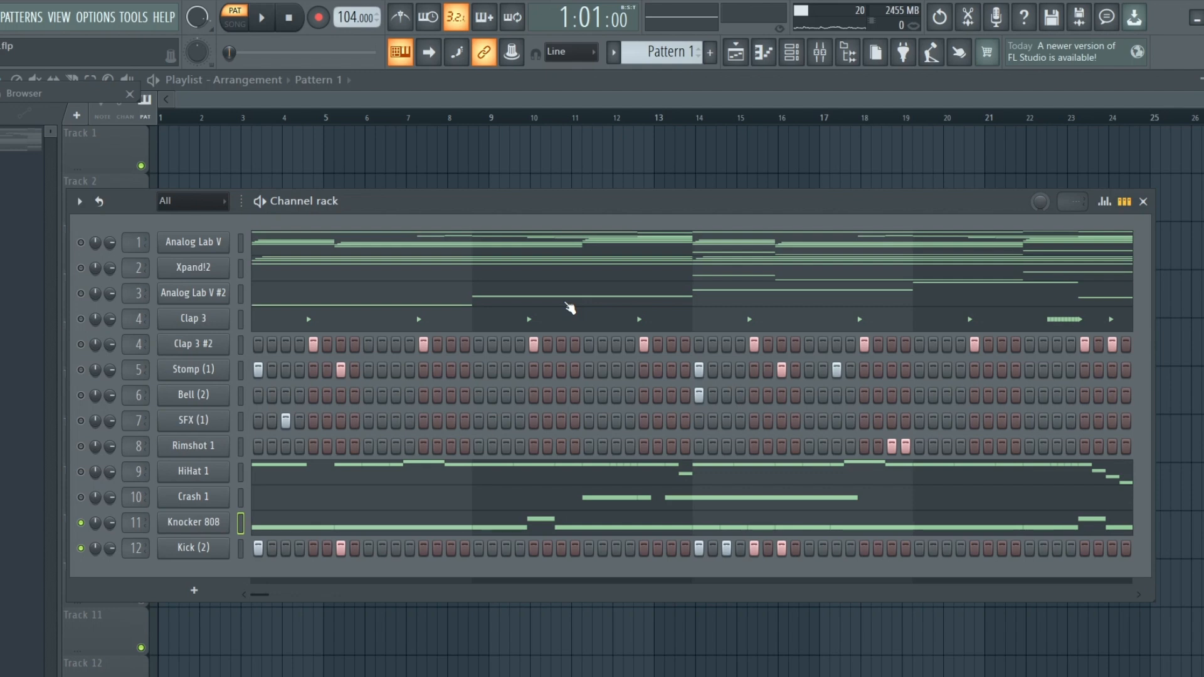
pyautogui.press('space')
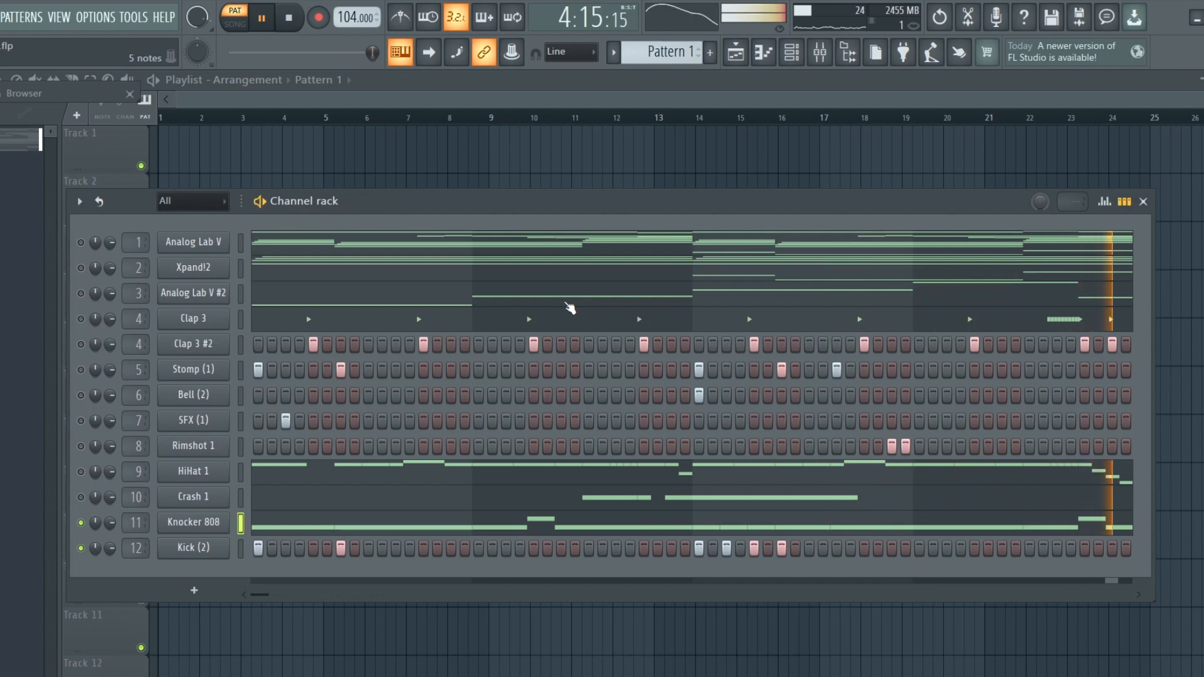
pyautogui.press('space')
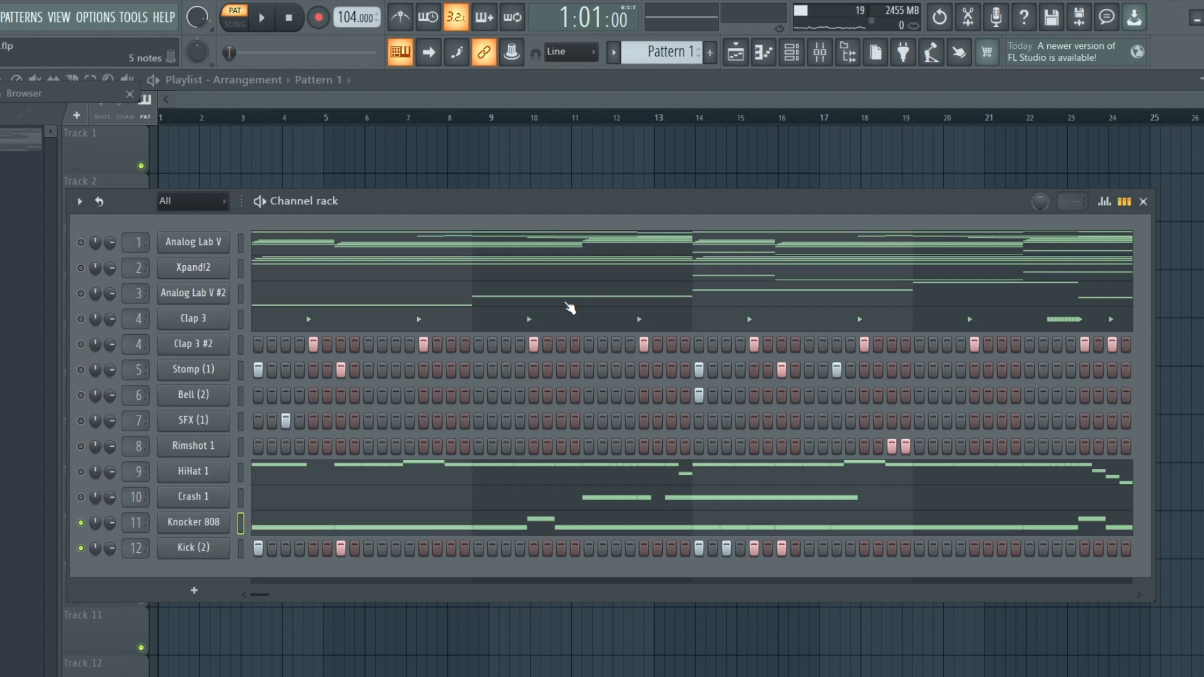
# Unmute all the silenced melody and percussion channels in the channel rack.
pyautogui.click(80, 497)
pyautogui.click(81, 472)
pyautogui.click(80, 395)
pyautogui.click(80, 293)
pyautogui.click(80, 268)
pyautogui.click(80, 243)
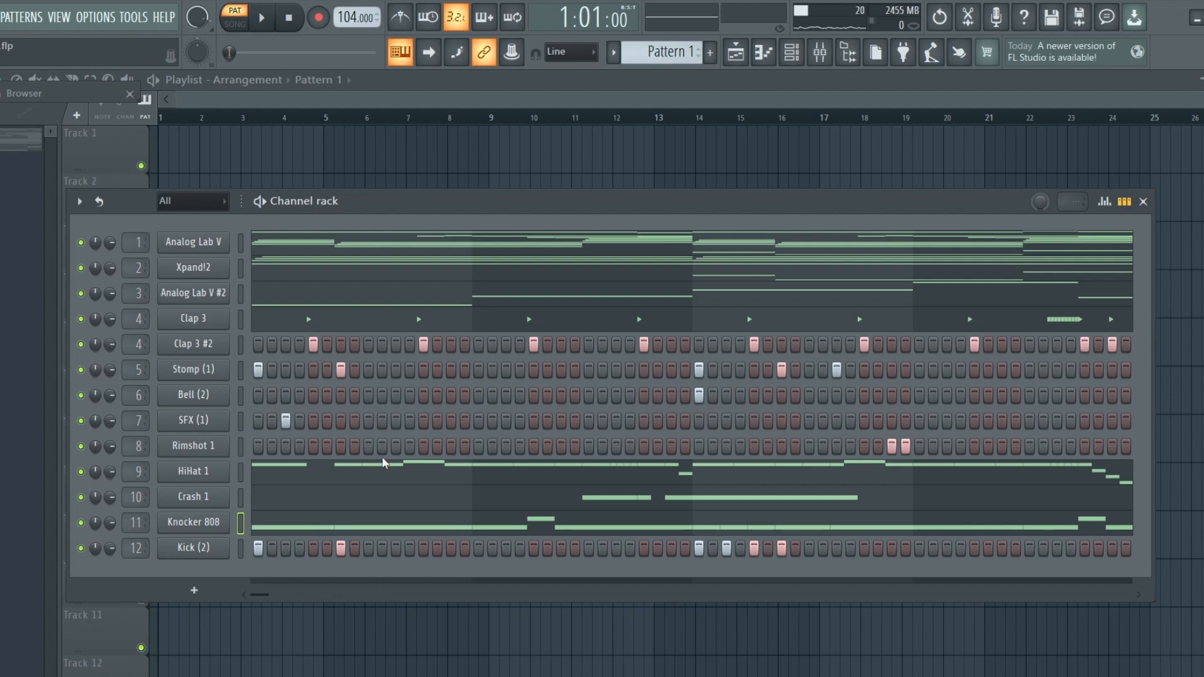
# Play the full beat with every channel active, and stop playback.
pyautogui.press('space')
pyautogui.press('space')
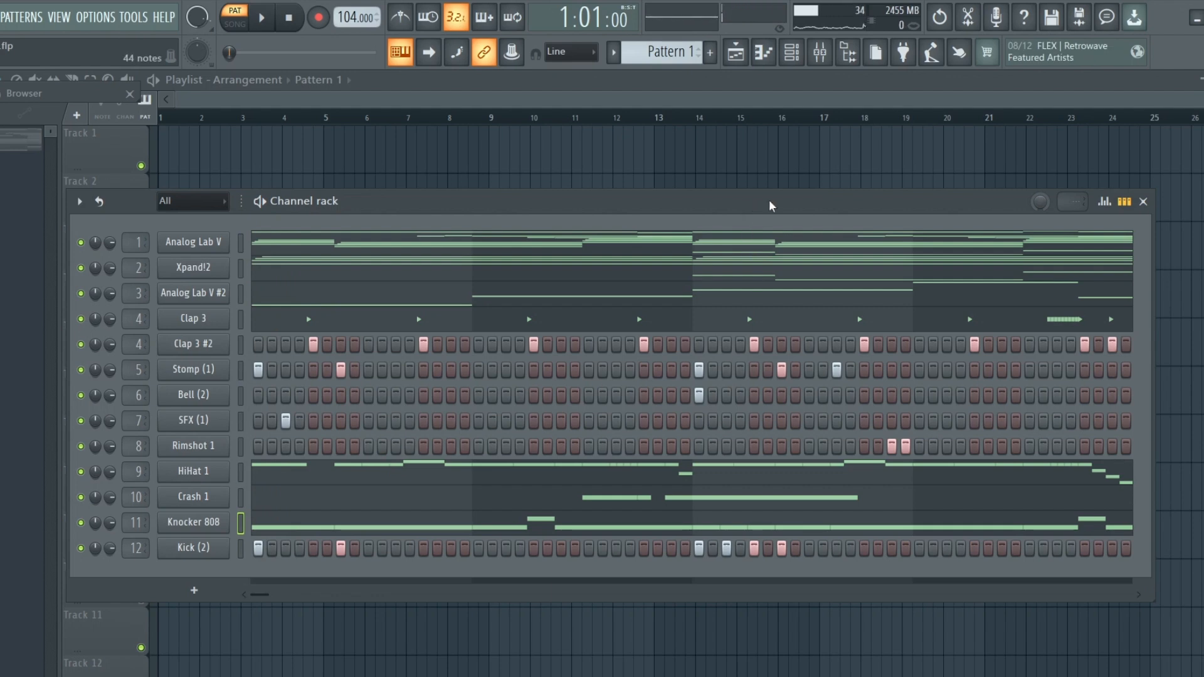
pyautogui.press('space')
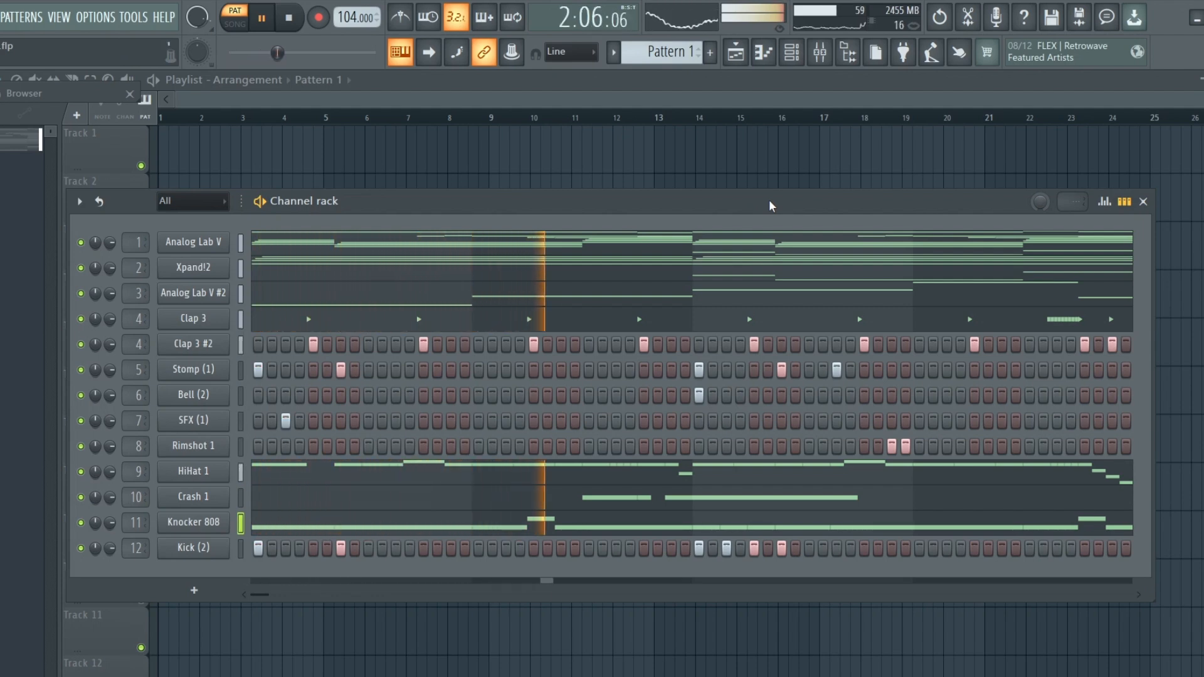
pyautogui.press('space')
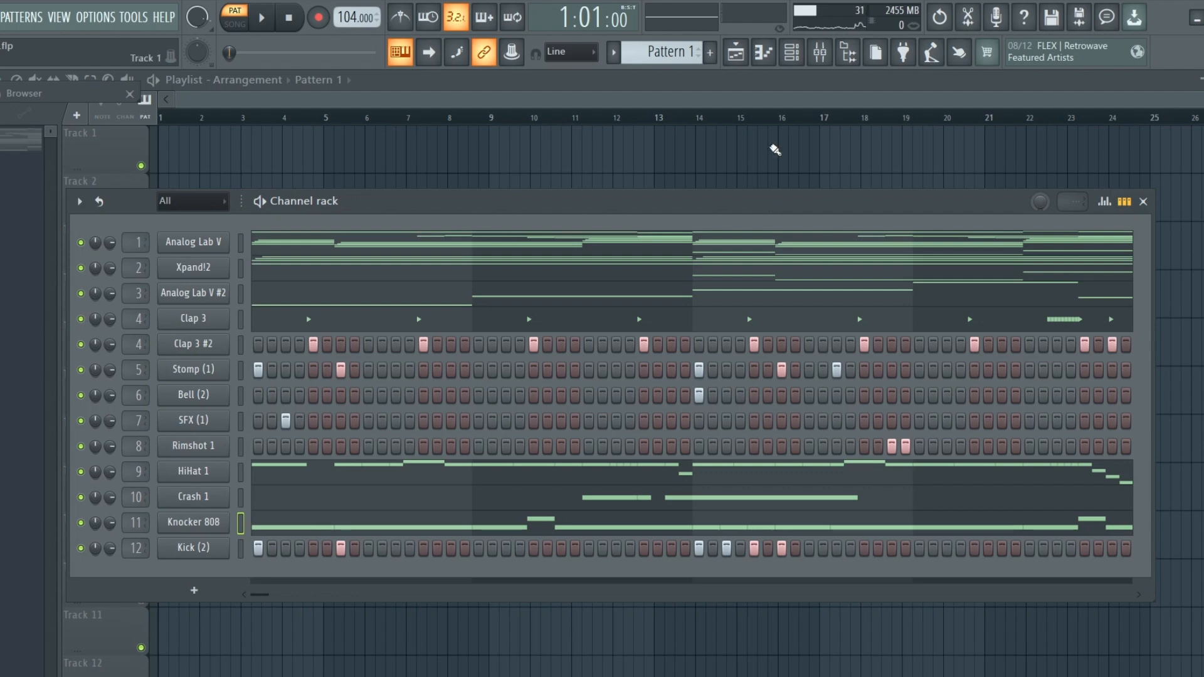
# Load Fruity Soft Clipper in the Master track's effect slot 6, lower its threshold, raise post slightly, and close the plugin.
pyautogui.click(819, 52)
pyautogui.click(164, 220)
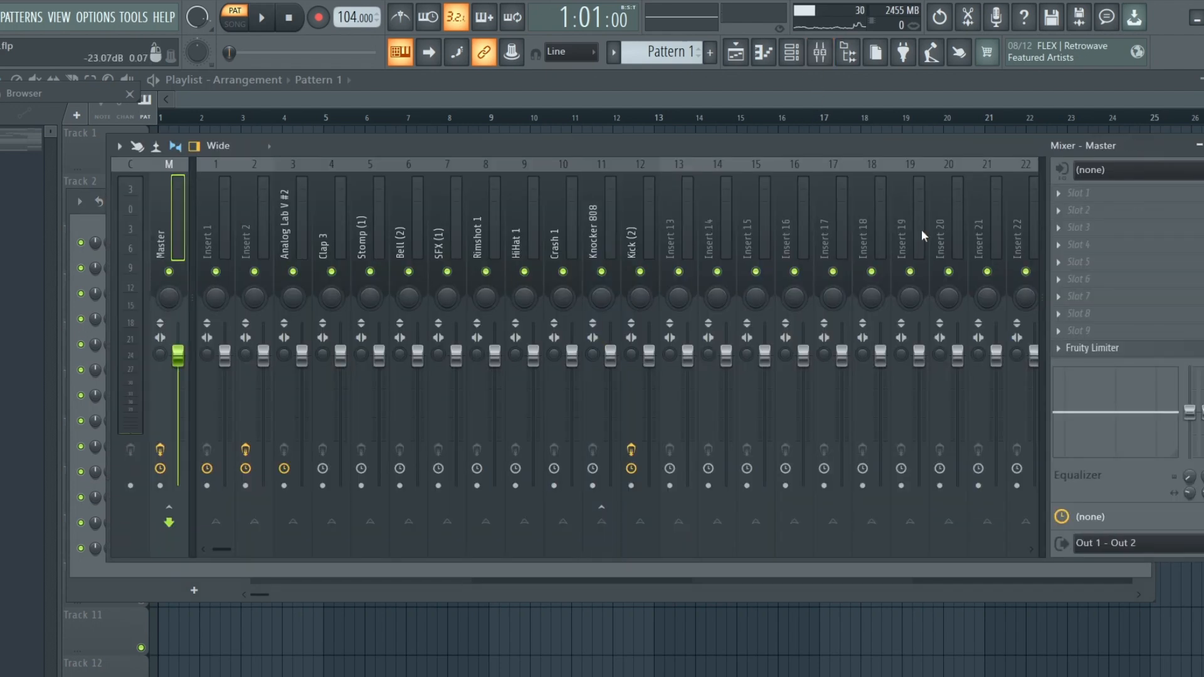
pyautogui.click(1081, 281)
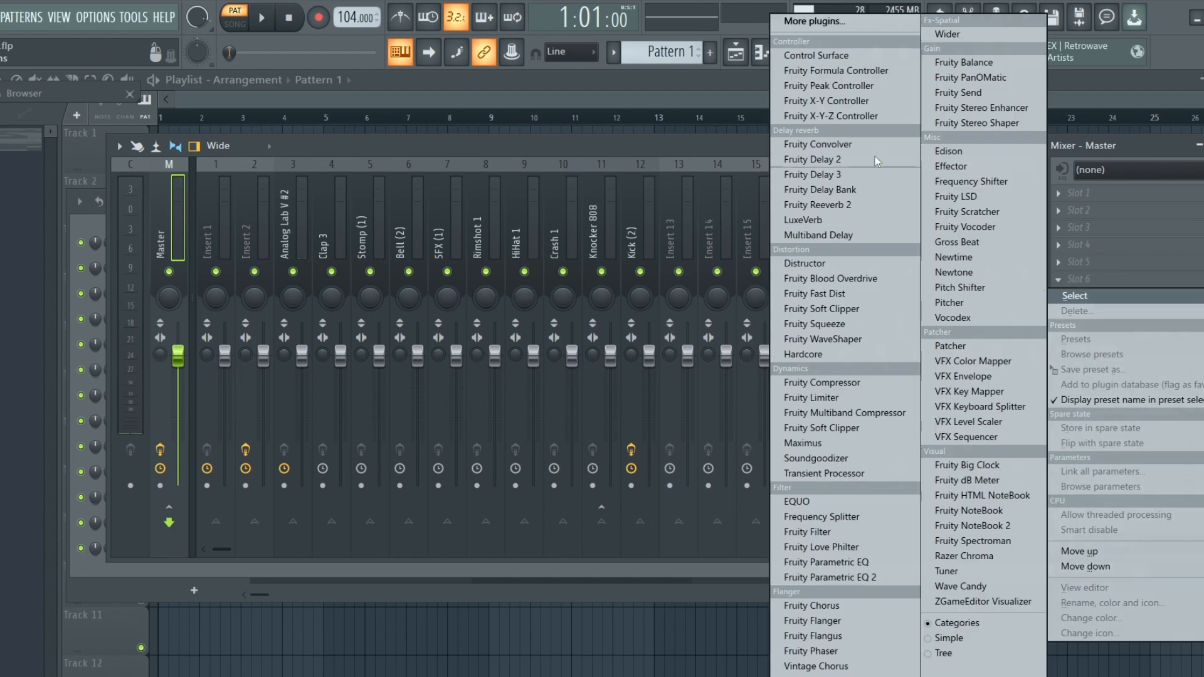
pyautogui.click(846, 434)
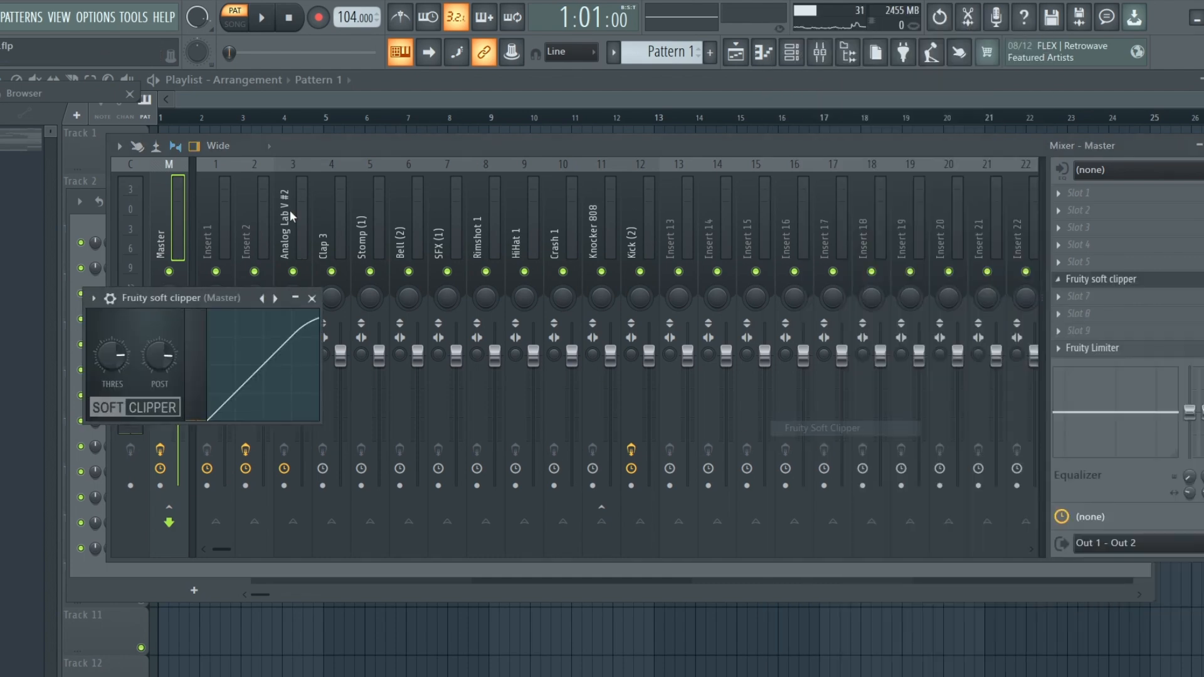
pyautogui.moveTo(112, 361); pyautogui.dragTo(112, 392)
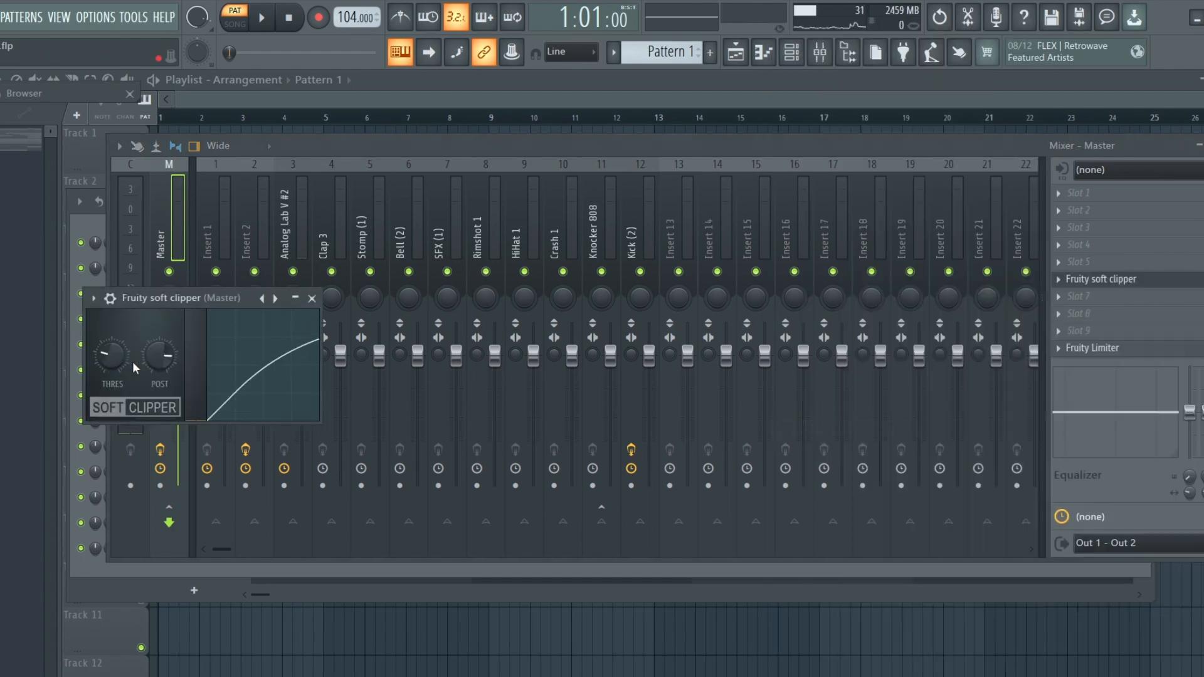
pyautogui.moveTo(166, 359); pyautogui.dragTo(335, 312)
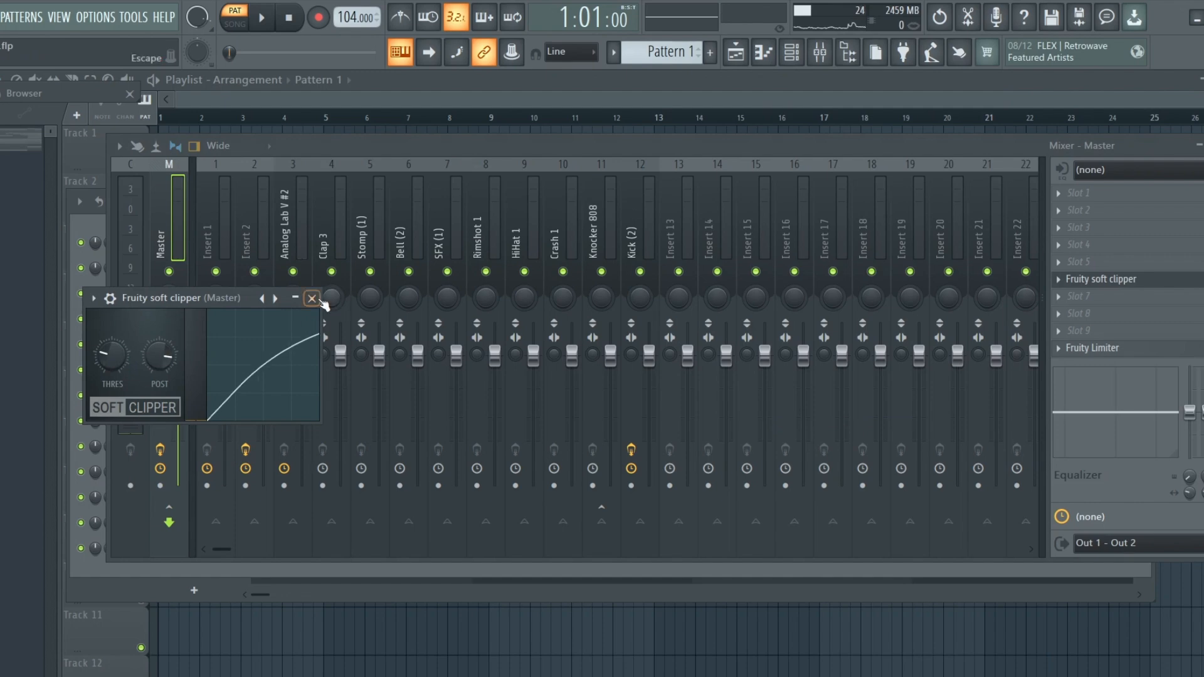
pyautogui.click(311, 298)
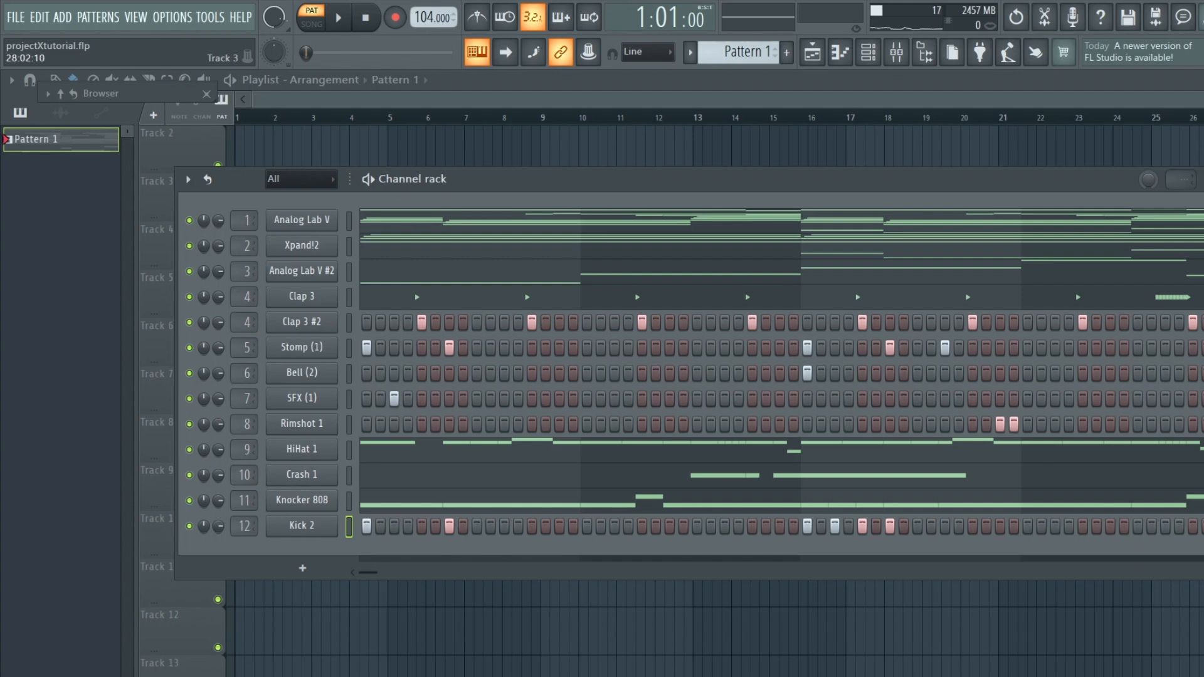
# Split Pattern 1 by channel and place all the resulting patterns on stacked playlist tracks from Track 2 at bar 9.
pyautogui.press('F6')
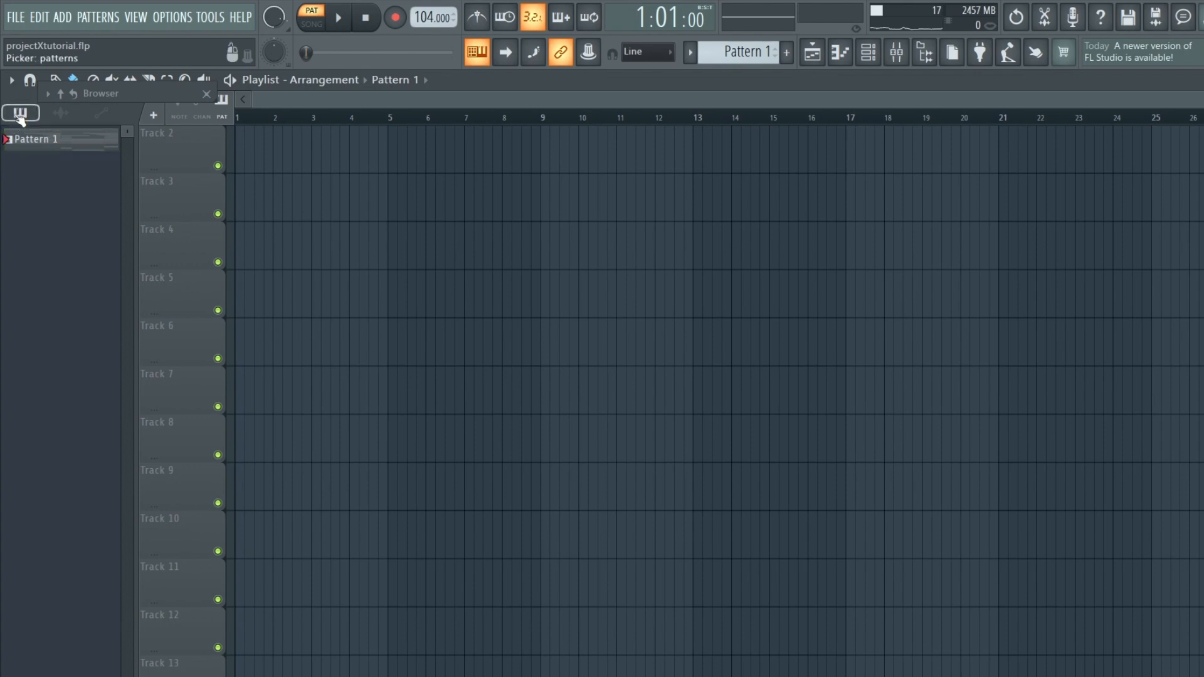
pyautogui.click(693, 55)
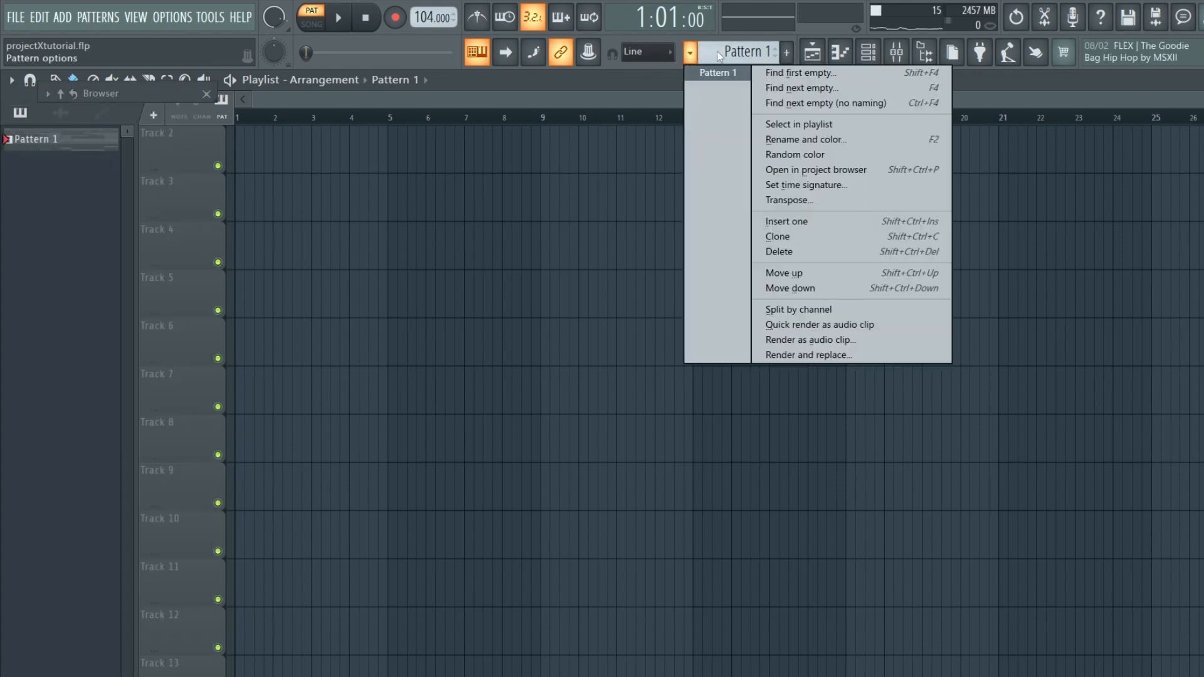
pyautogui.click(804, 310)
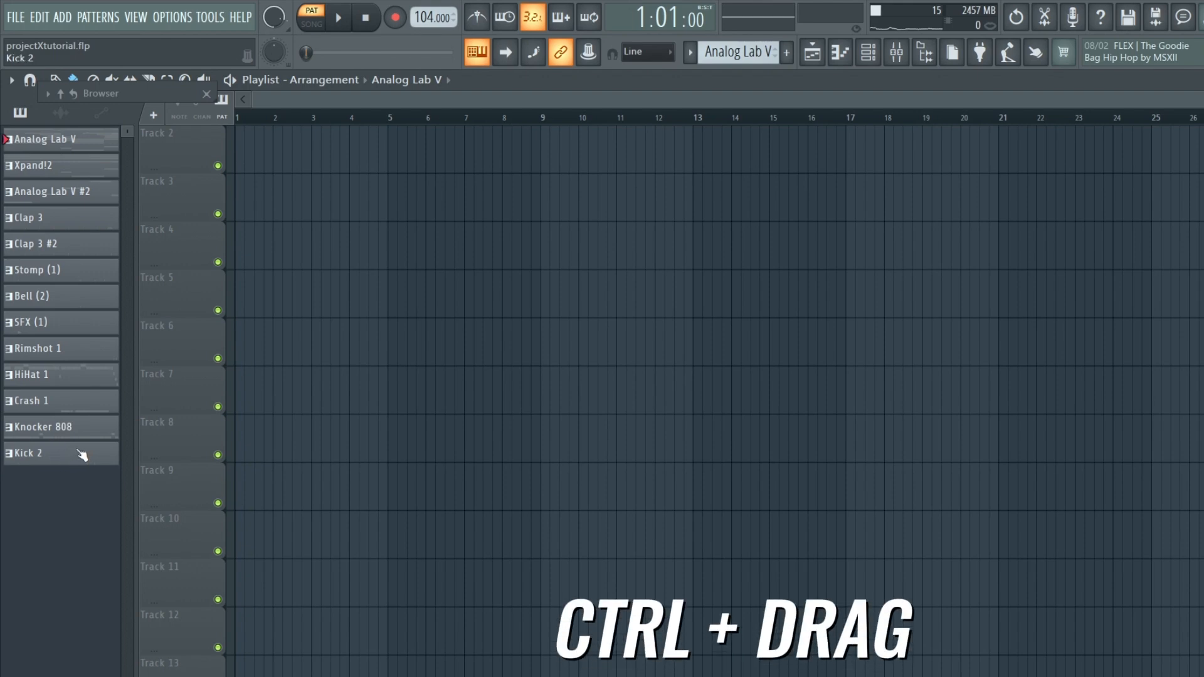
pyautogui.moveTo(82, 454); pyautogui.dragTo(539, 153)
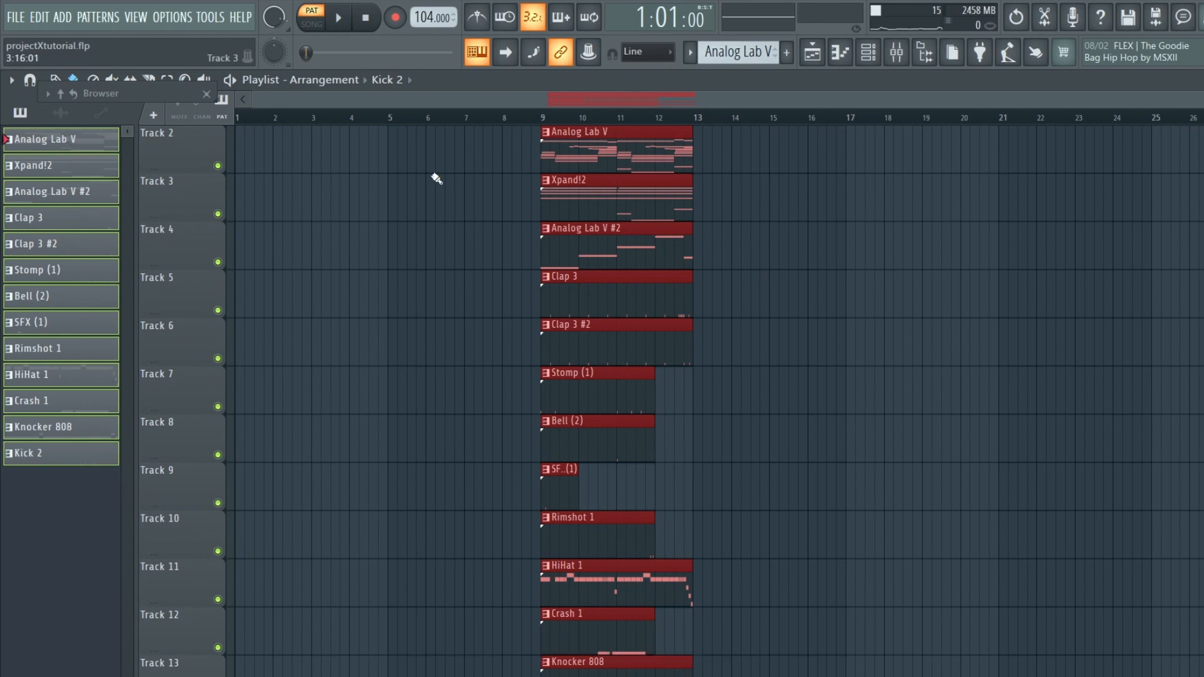
# Place Kick 2 on Track 6, Knocker 808 on Track 5 and Rimshot 1 on Track 3, all starting at bar 1.
pyautogui.click(61, 453)
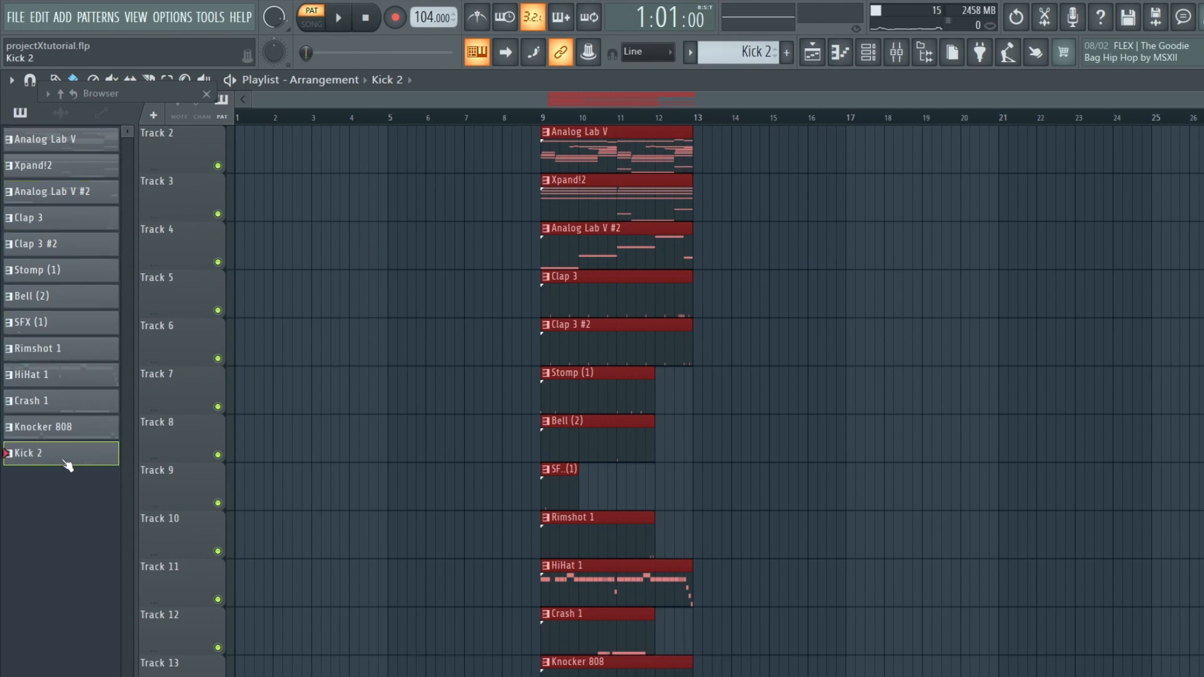
pyautogui.click(350, 351)
pyautogui.moveTo(349, 352); pyautogui.dragTo(257, 347)
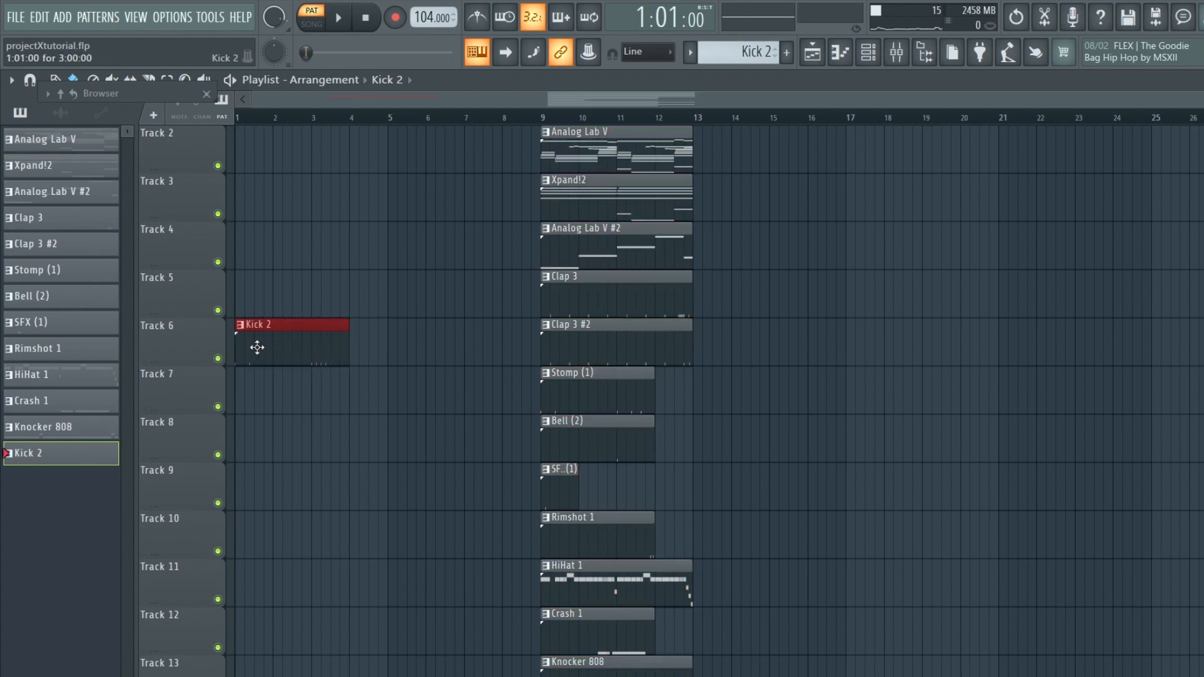
pyautogui.click(75, 427)
pyautogui.click(260, 285)
pyautogui.moveTo(261, 285); pyautogui.dragTo(240, 285)
pyautogui.click(69, 348)
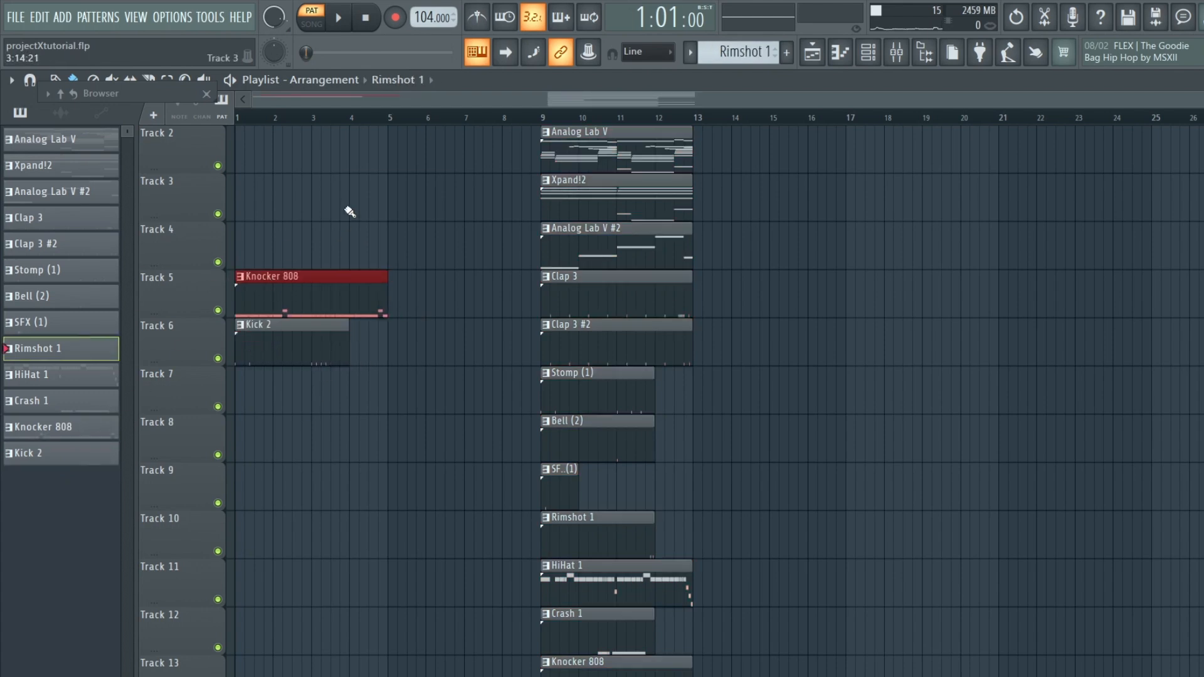
pyautogui.click(350, 210)
pyautogui.moveTo(349, 209); pyautogui.dragTo(264, 209)
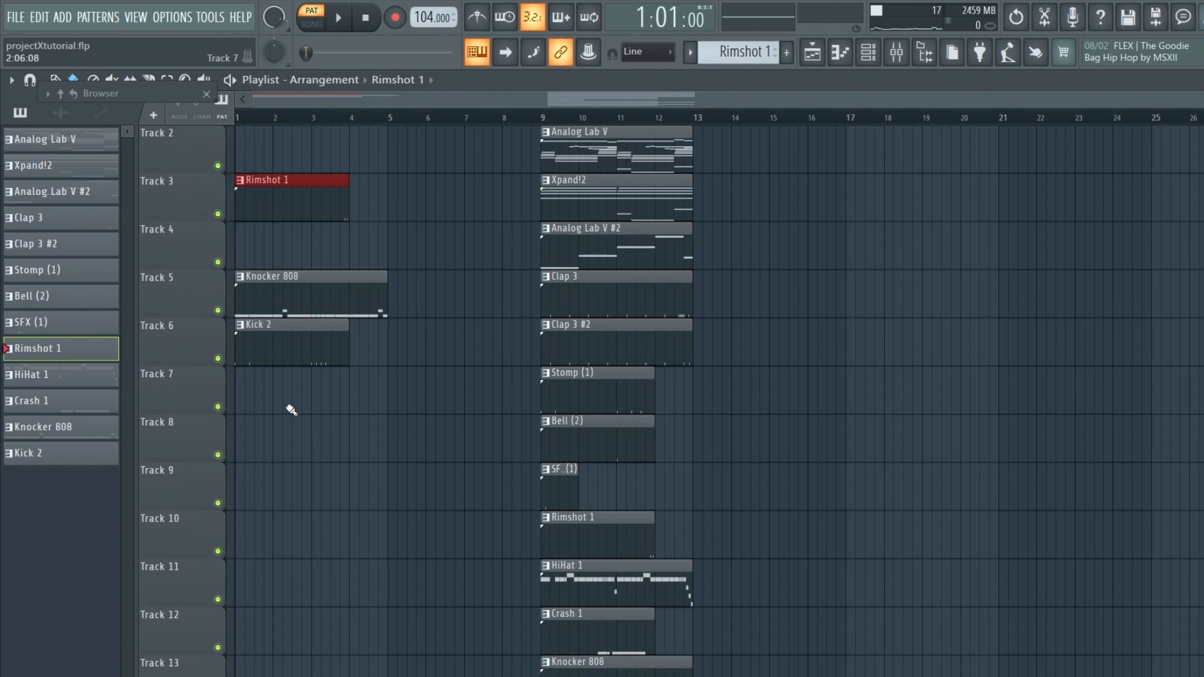
# Delete the individually placed Rimshot 1, Knocker 808 and Kick 2 clips at bar 1.
pyautogui.moveTo(290, 409); pyautogui.dragTo(290, 141)
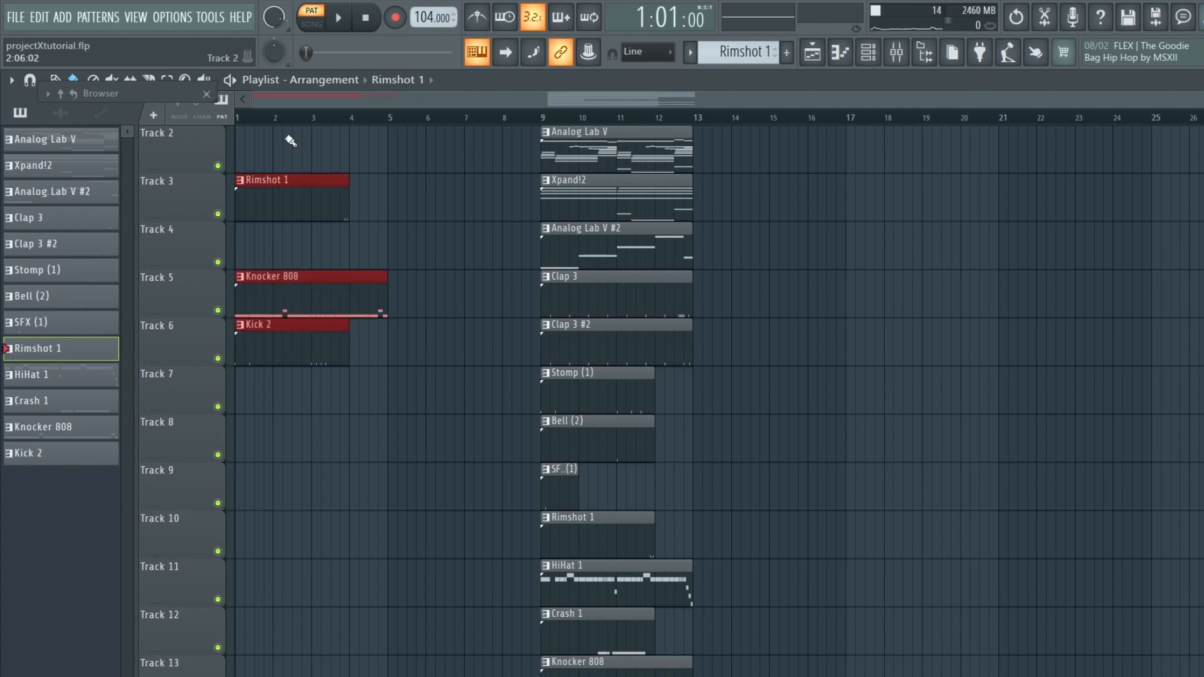
pyautogui.press('Delete')
pyautogui.scroll(1, 585, 409)
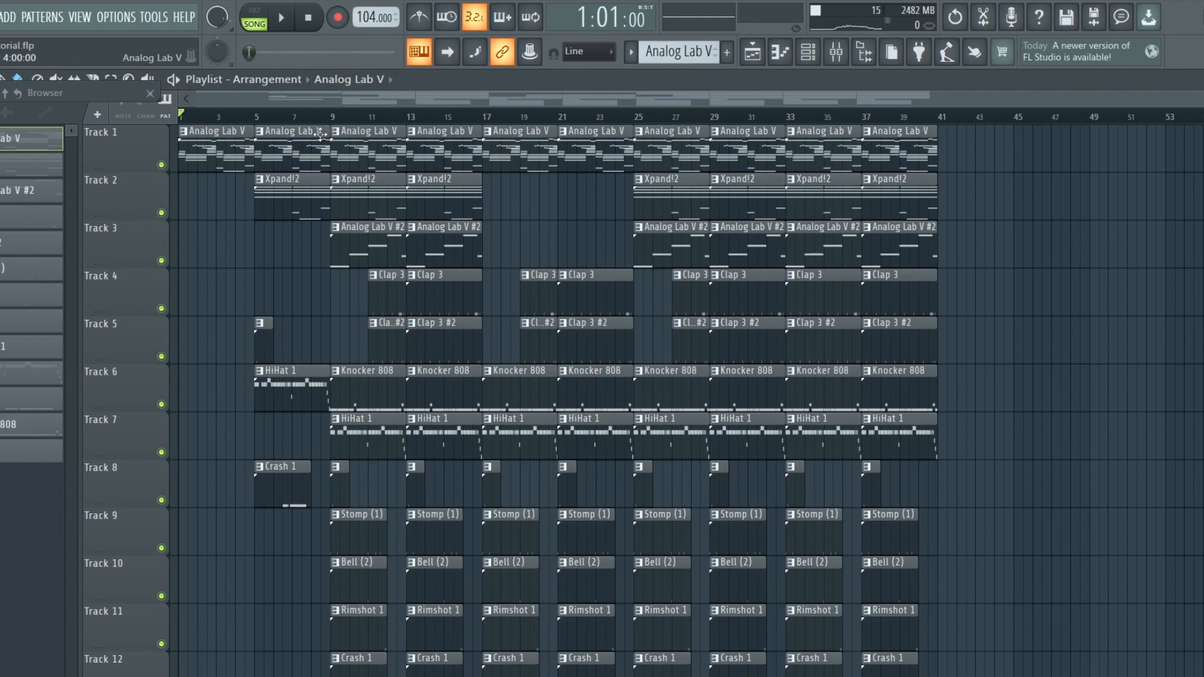
# Review the song structure by selecting the clips in bars 1–8, 9–16 and 17–40 in turn, and repeat the selections.
pyautogui.moveTo(319, 134); pyautogui.dragTo(178, 604)
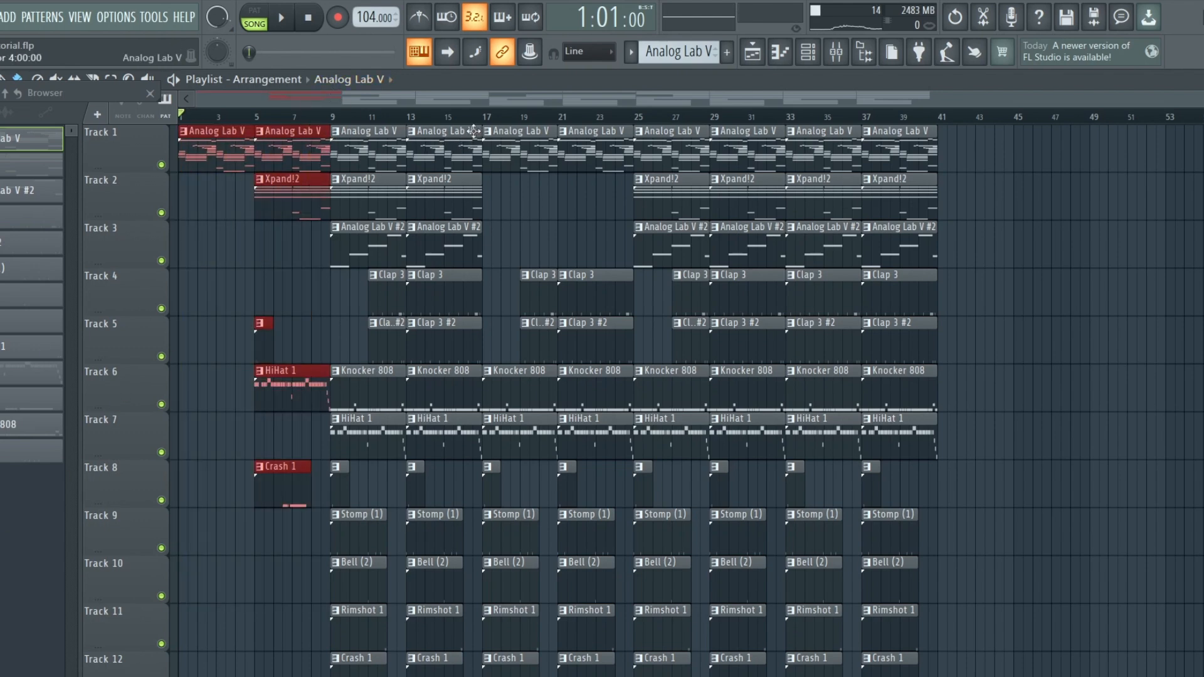
pyautogui.moveTo(473, 131); pyautogui.dragTo(342, 640)
pyautogui.scroll(3, 360, 537)
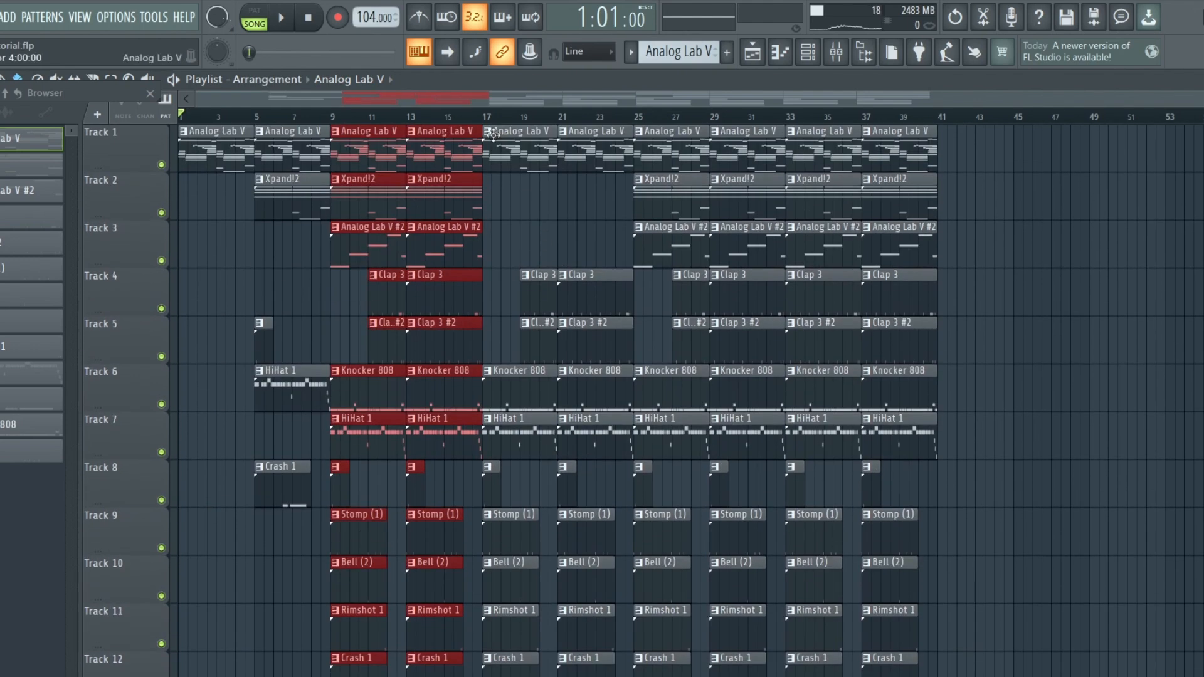
pyautogui.moveTo(492, 133); pyautogui.dragTo(931, 637)
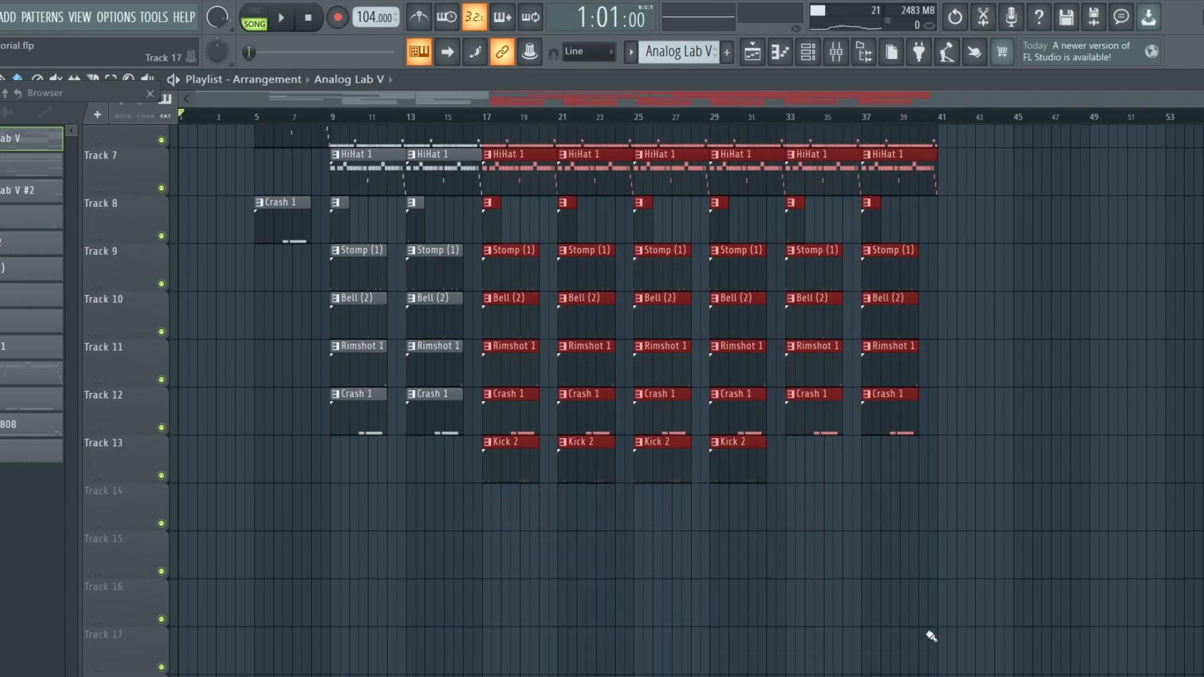
pyautogui.scroll(5, 925, 521)
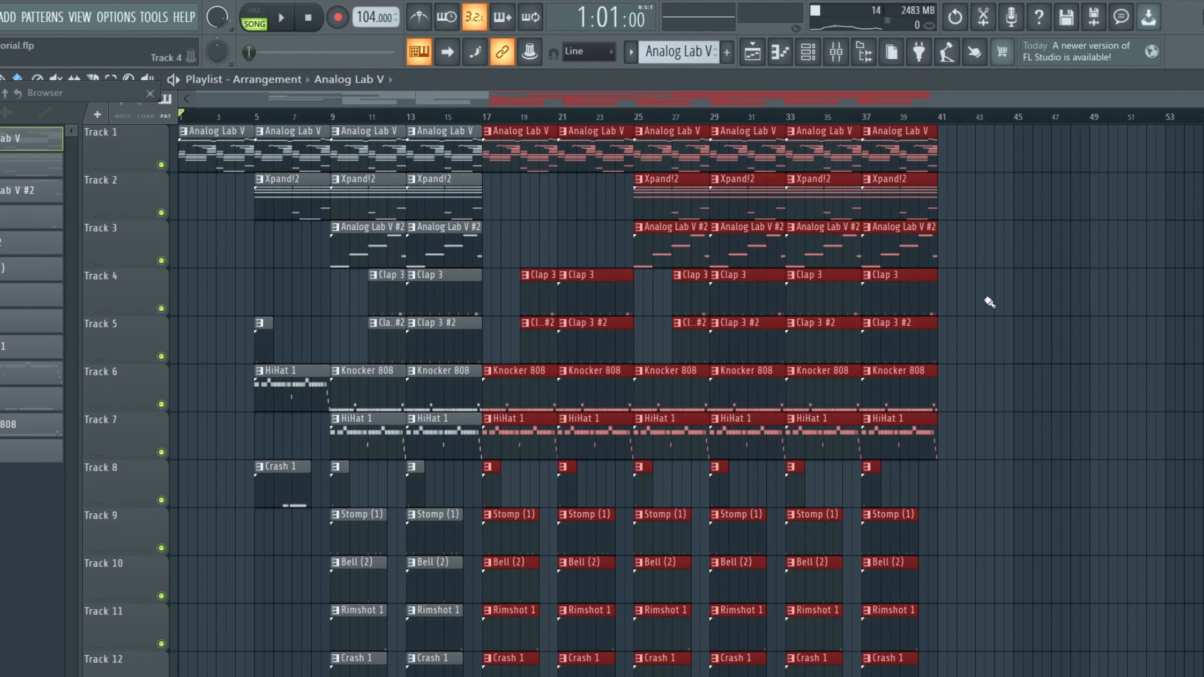
pyautogui.click(1028, 246)
pyautogui.rightClick(1039, 247)
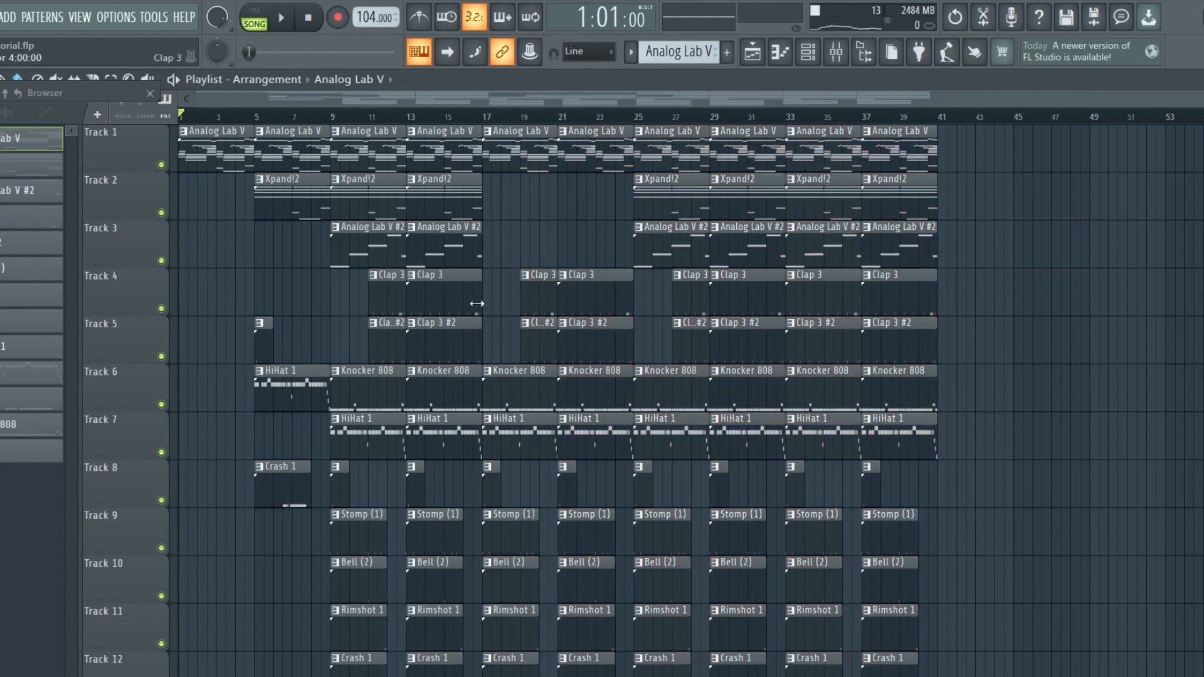
pyautogui.moveTo(307, 143); pyautogui.dragTo(113, 548)
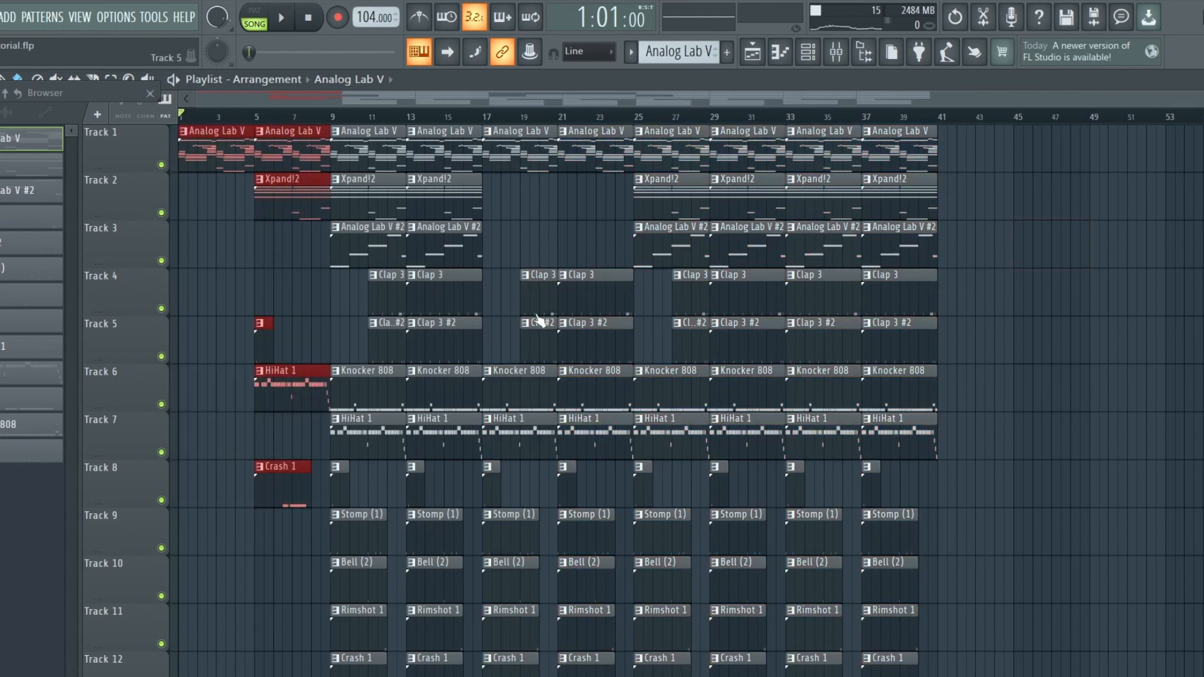
pyautogui.moveTo(478, 133); pyautogui.dragTo(333, 675)
pyautogui.scroll(4, 478, 430)
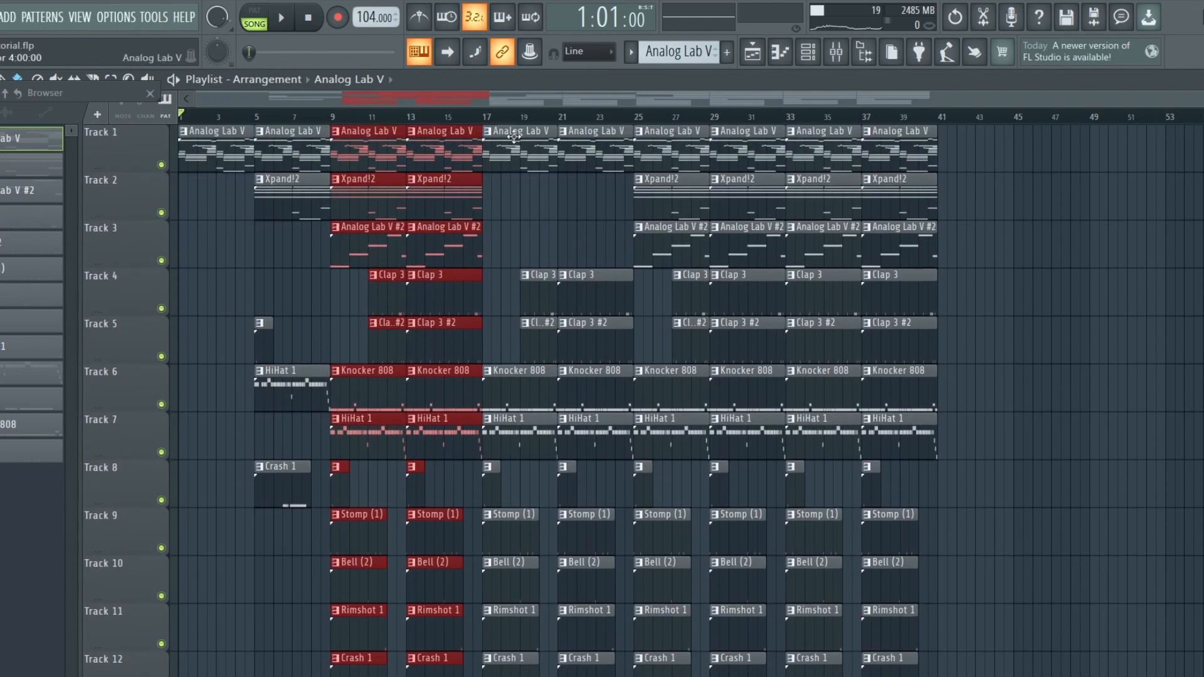
pyautogui.moveTo(514, 137); pyautogui.dragTo(1003, 577)
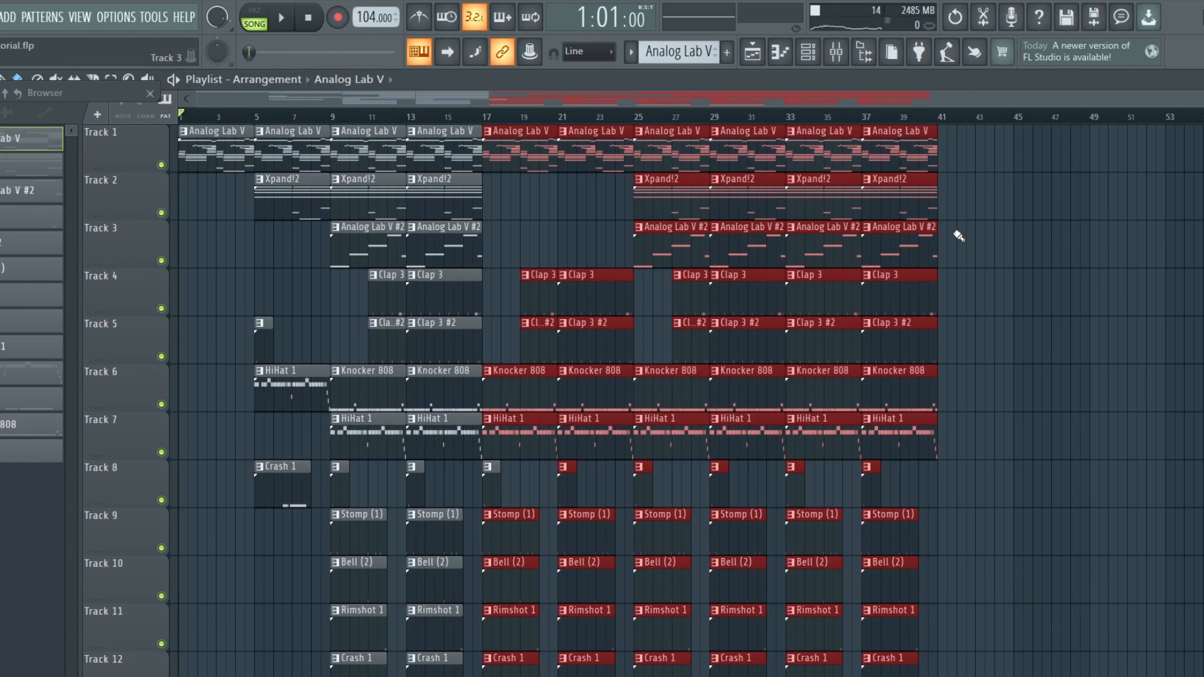
# Select every clip in the arrangement and duplicate the whole section from bar 41.
pyautogui.moveTo(1012, 126); pyautogui.dragTo(198, 571)
pyautogui.scroll(5, 198, 572)
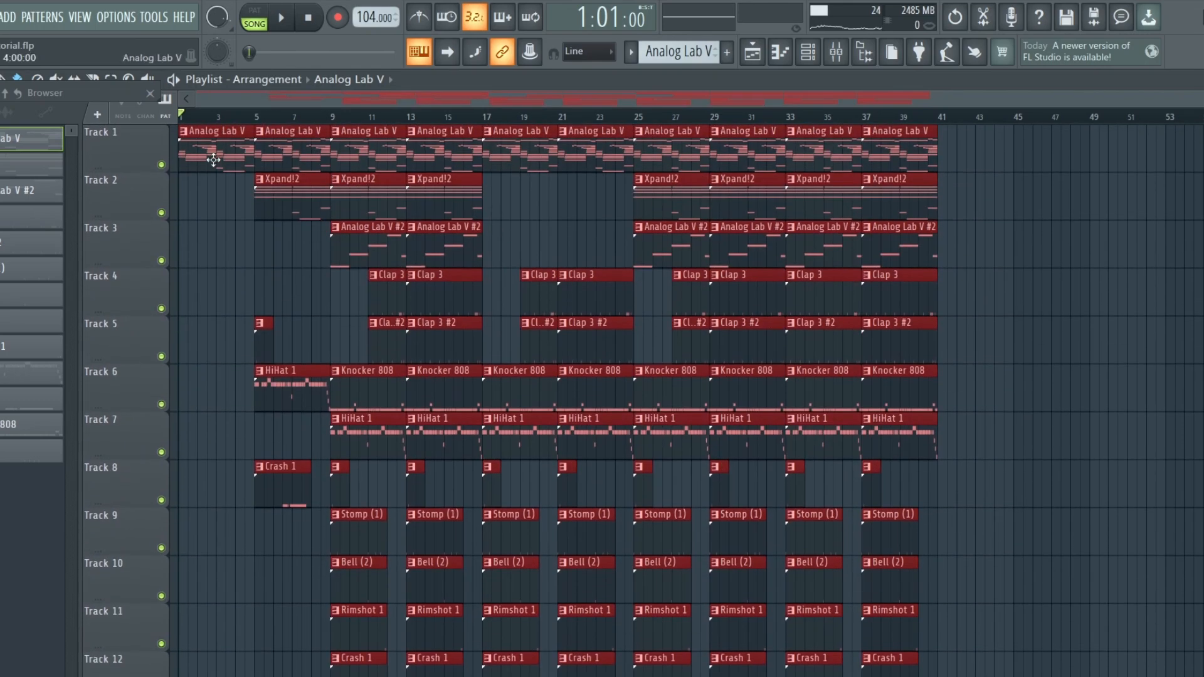
pyautogui.hotkey('ctrl', 'b')
pyautogui.moveTo(999, 151); pyautogui.dragTo(970, 150)
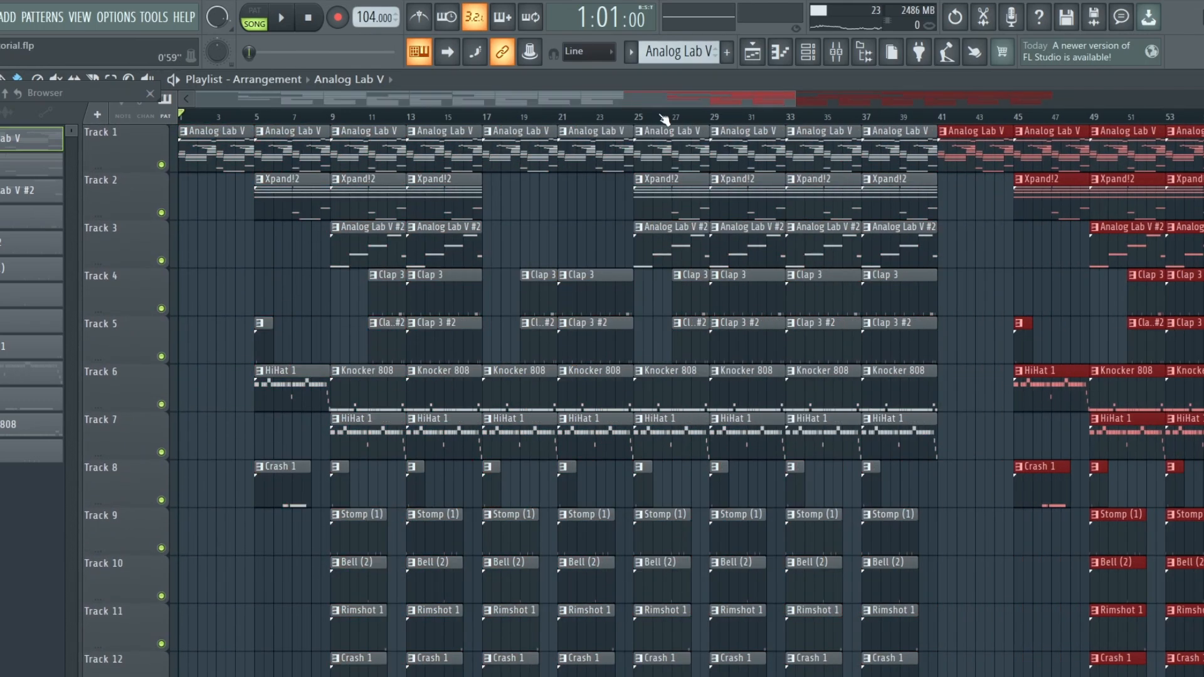
# Look over the doubled arrangement and delete the duplicated clips from bar 41 onward.
pyautogui.moveTo(634, 101); pyautogui.dragTo(871, 117)
pyautogui.scroll(-3, 874, 119)
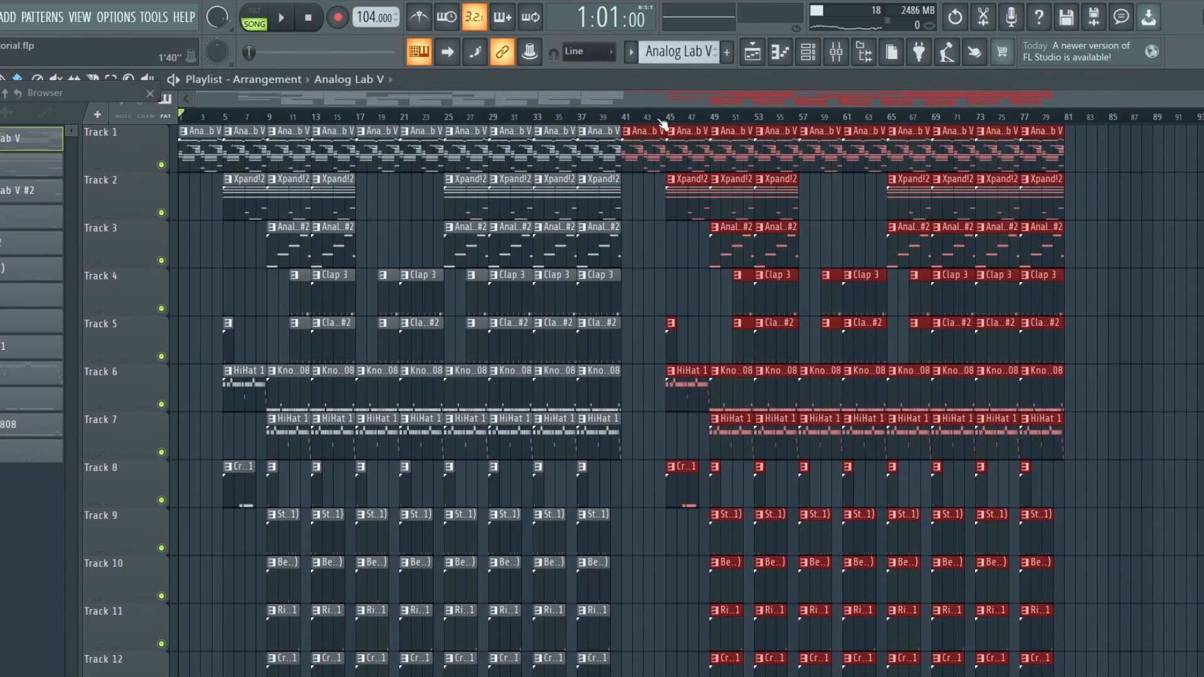
pyautogui.scroll(4, 677, 95)
pyautogui.moveTo(656, 95); pyautogui.dragTo(287, 101)
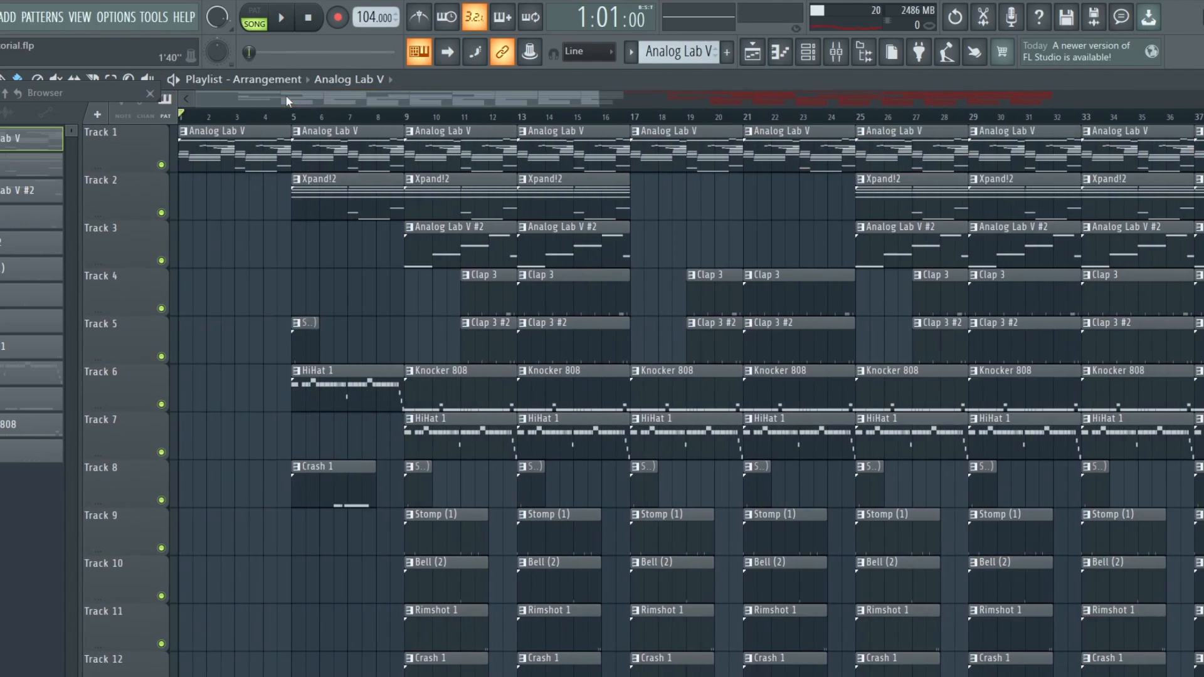
pyautogui.scroll(-4, 316, 121)
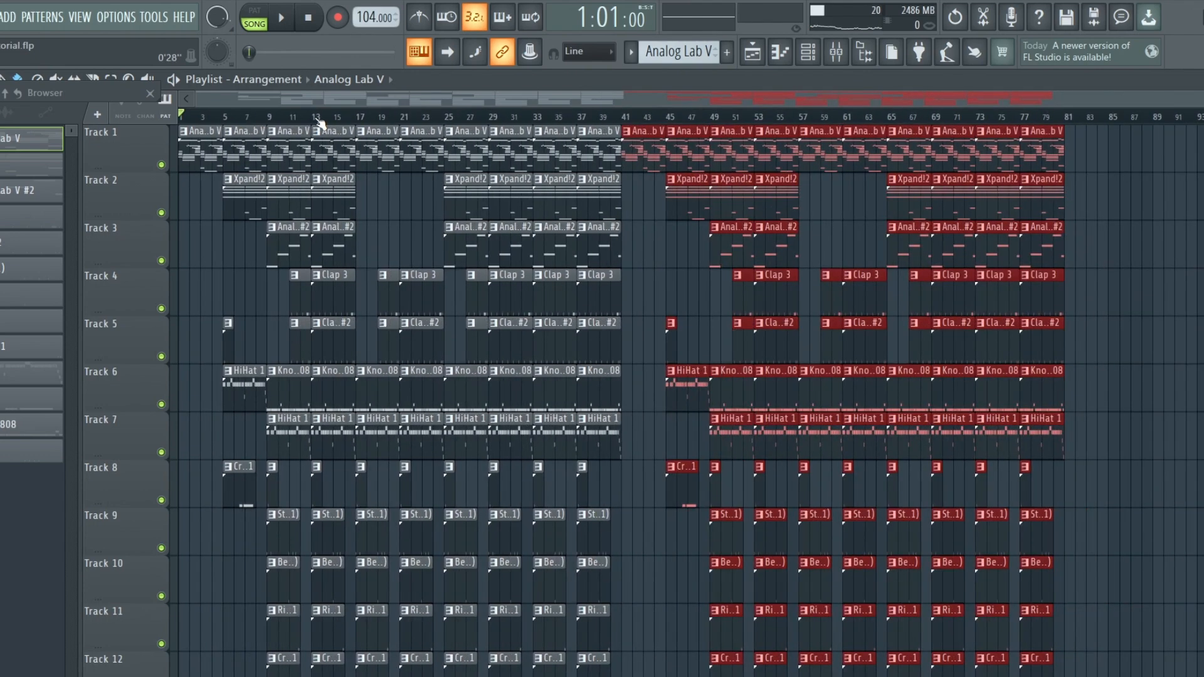
pyautogui.press('Delete')
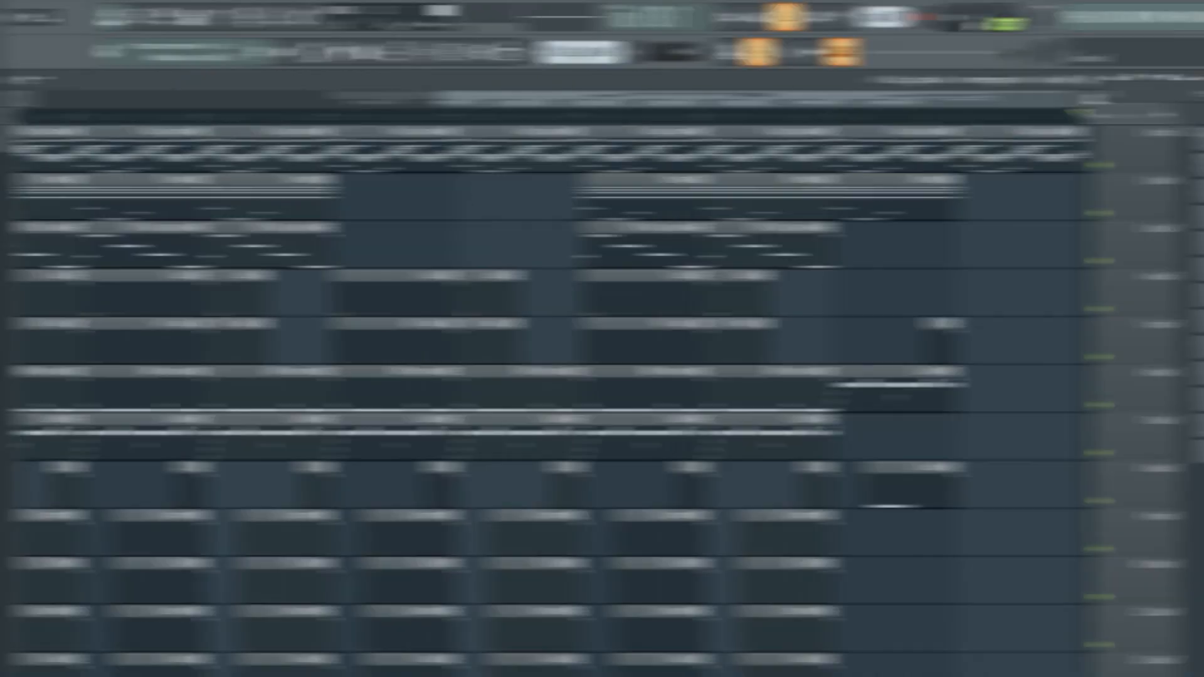
# Play the full arrangement in song mode, and hide and reopen the playlist.
pyautogui.click(282, 18)
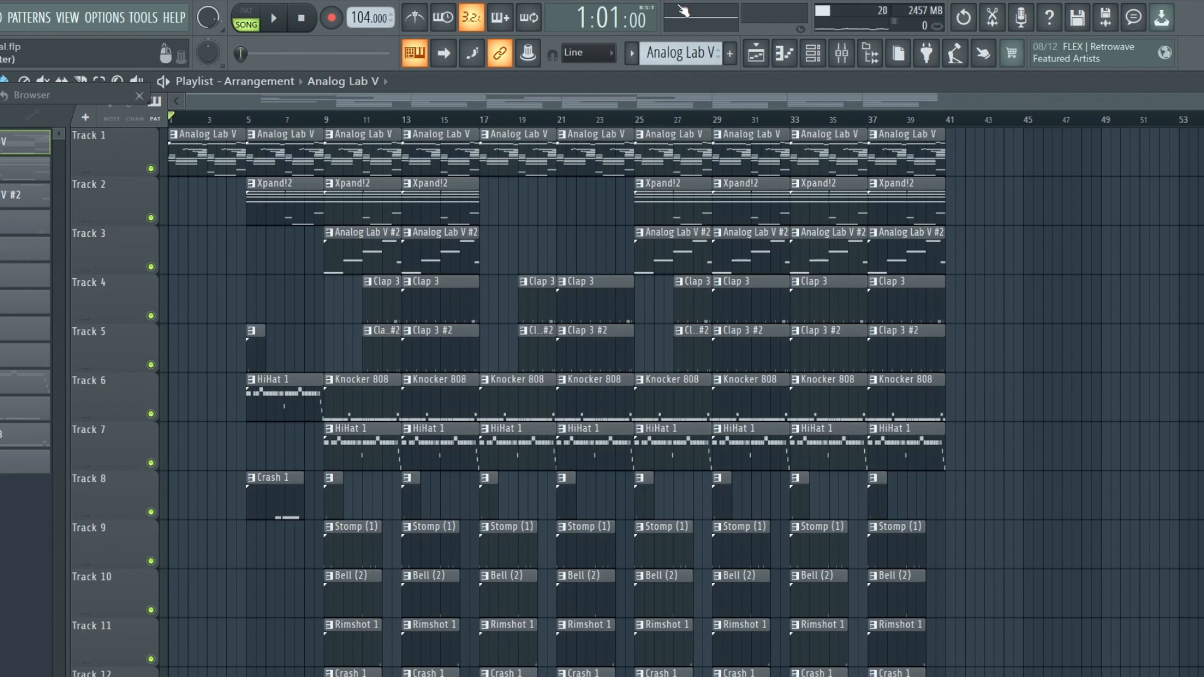
pyautogui.click(756, 63)
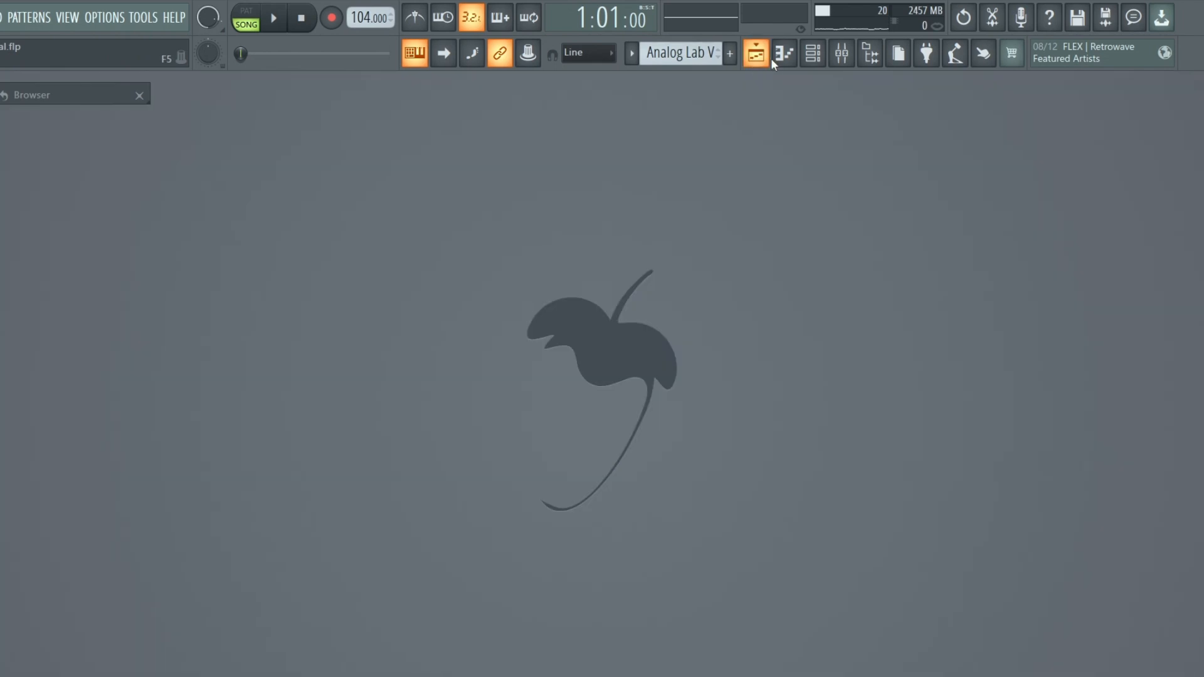
pyautogui.click(780, 55)
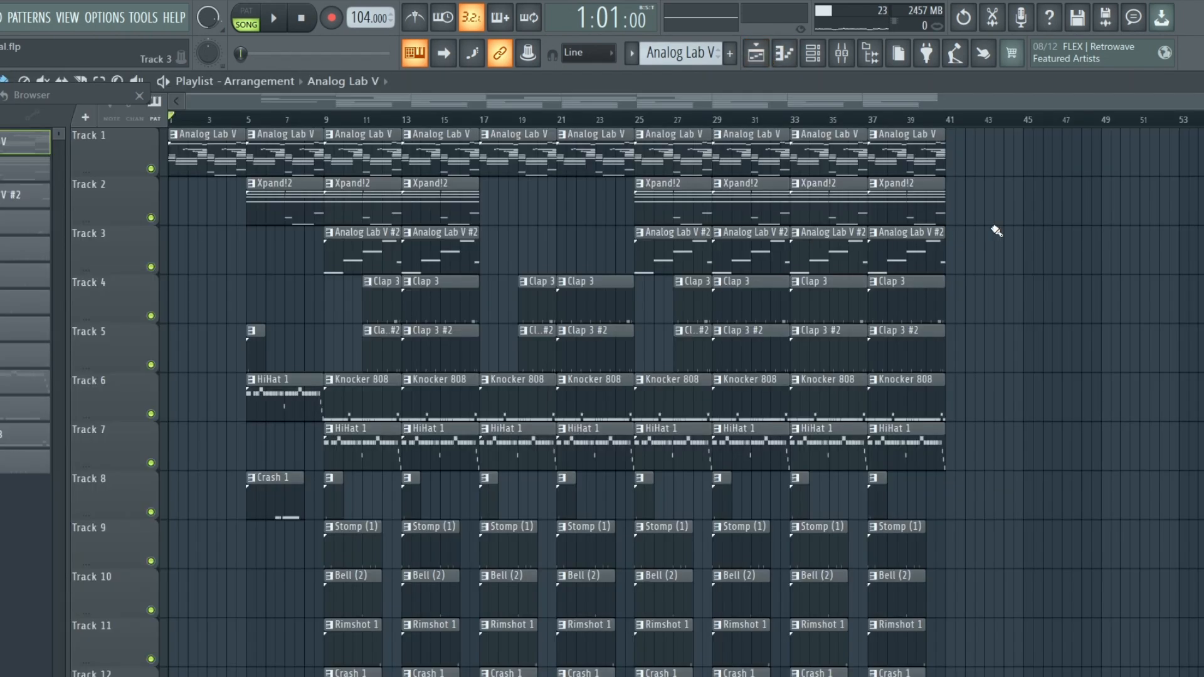